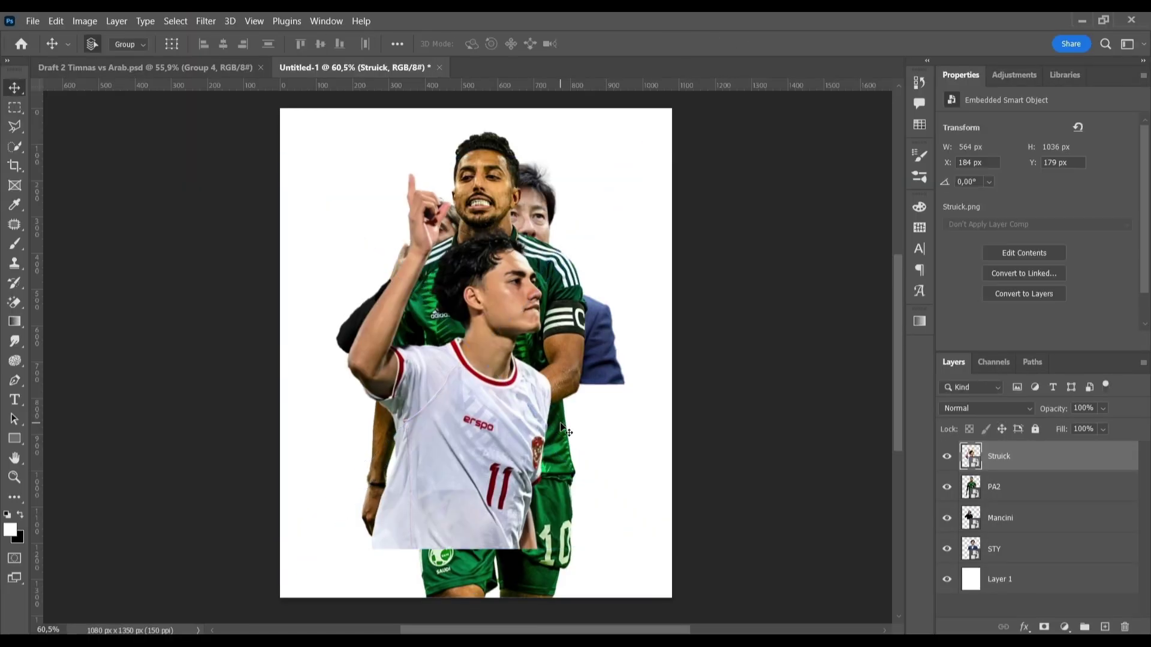
Move both players in front of the coaches and shrink the white No. 11 player.
drag(513, 372, 437, 372)
drag(456, 420, 383, 419)
drag(420, 390, 600, 389)
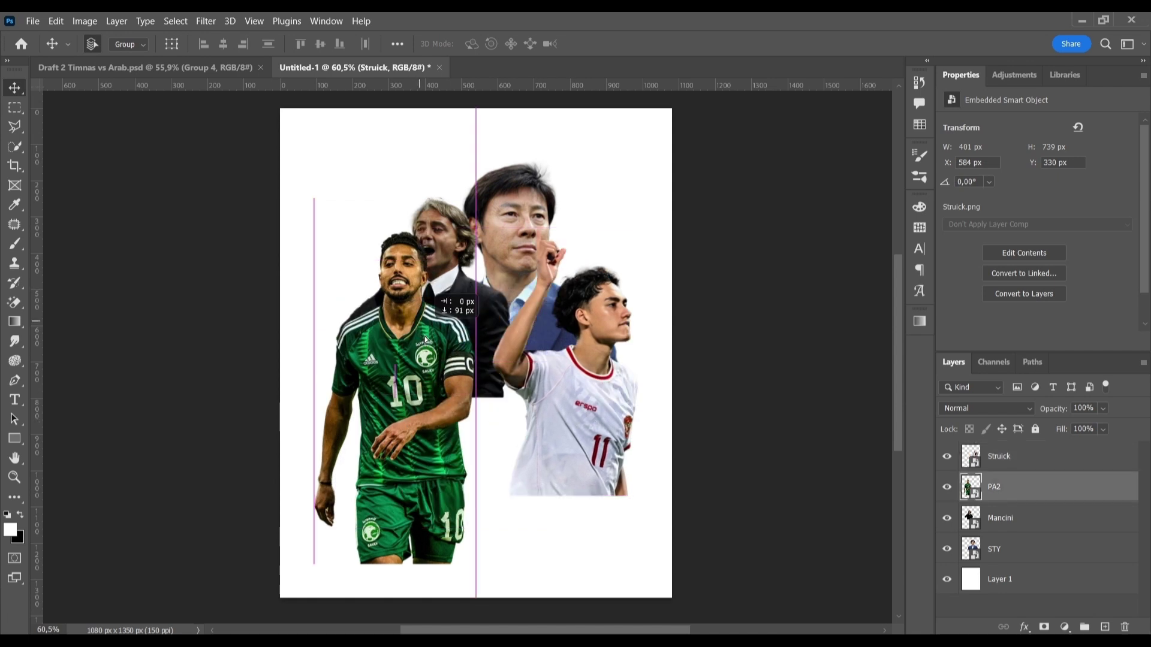
key(ctrl+t)
drag(637, 493, 696, 469)
key(Return)
Shrink the green No. 10 player and bring in the stadium image, moving it down.
click(994, 487)
key(ctrl+t)
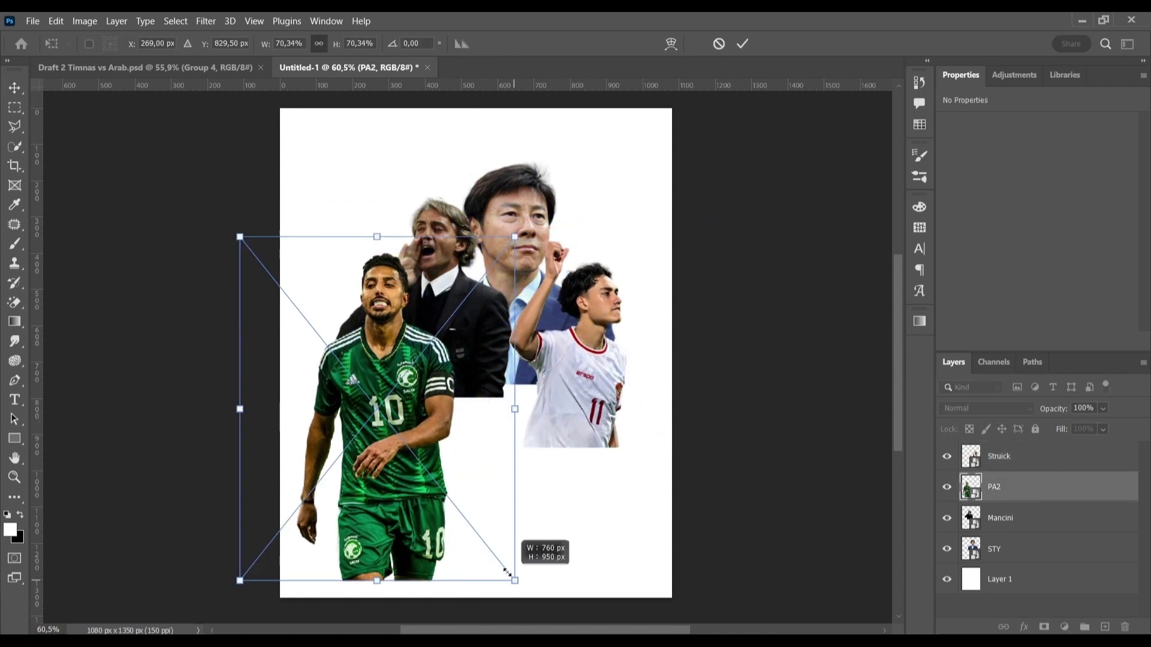
drag(515, 579, 501, 539)
key(Return)
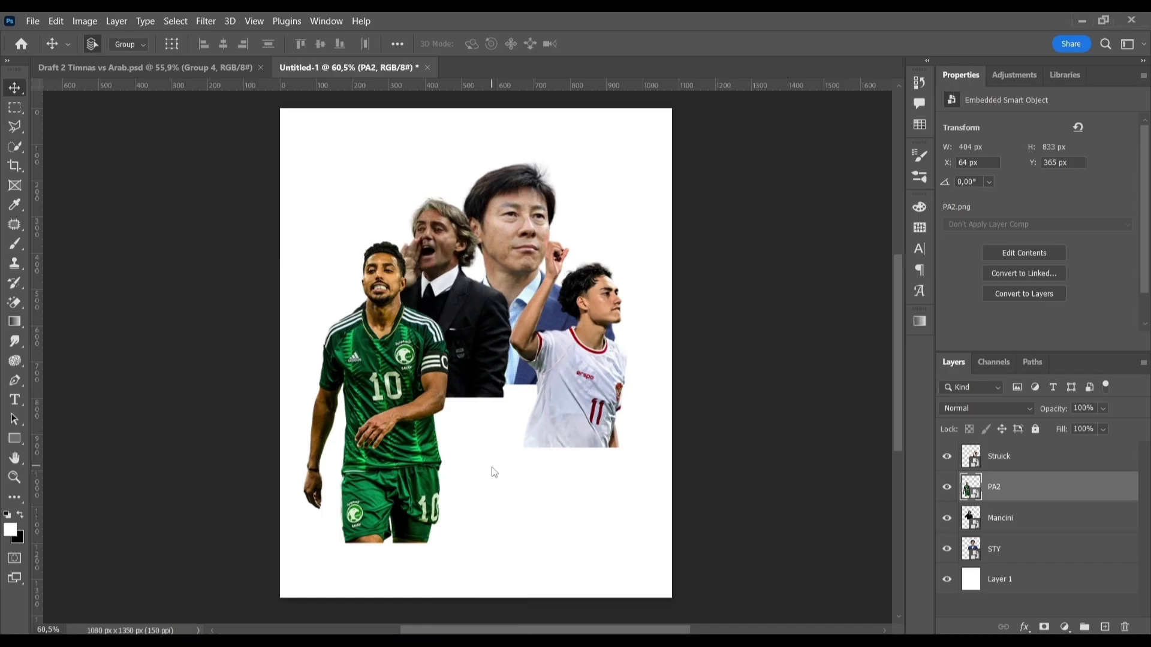
drag(535, 367, 535, 413)
Group the coach and player layers and fade the group's bottom with a gradient mask.
click(946, 456)
click(999, 486)
shift+click(993, 579)
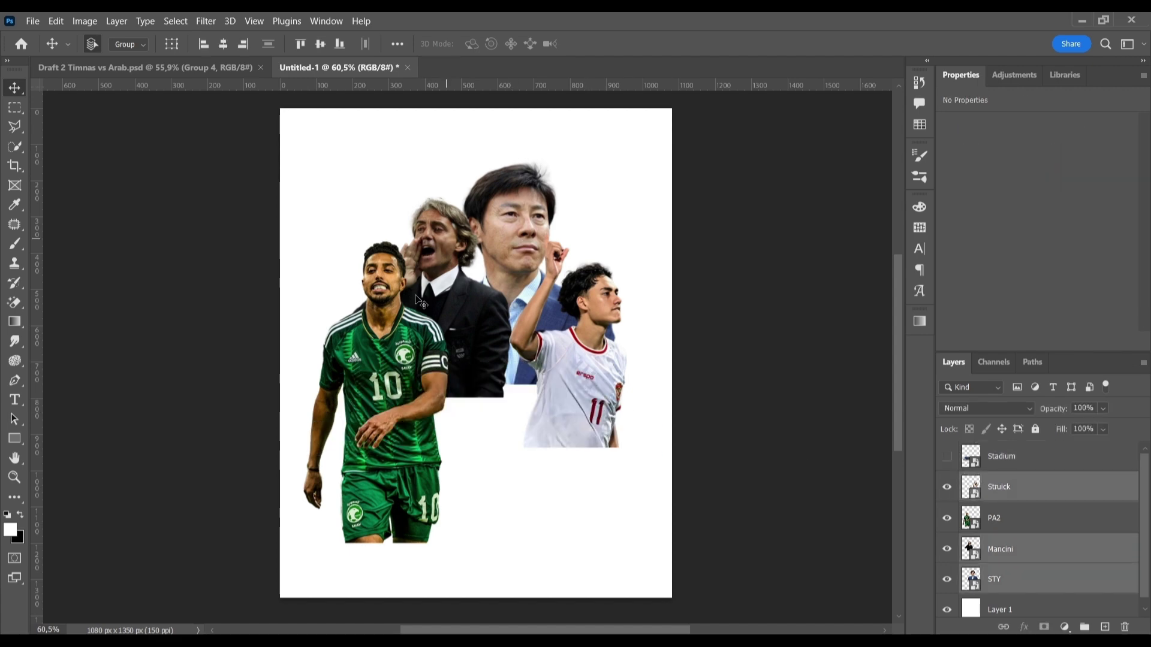
key(ctrl+g)
click(1044, 626)
key(g)
drag(489, 384, 575, 446)
Add a mask to the Stadium layer and fade its bottom with a gradient.
click(947, 456)
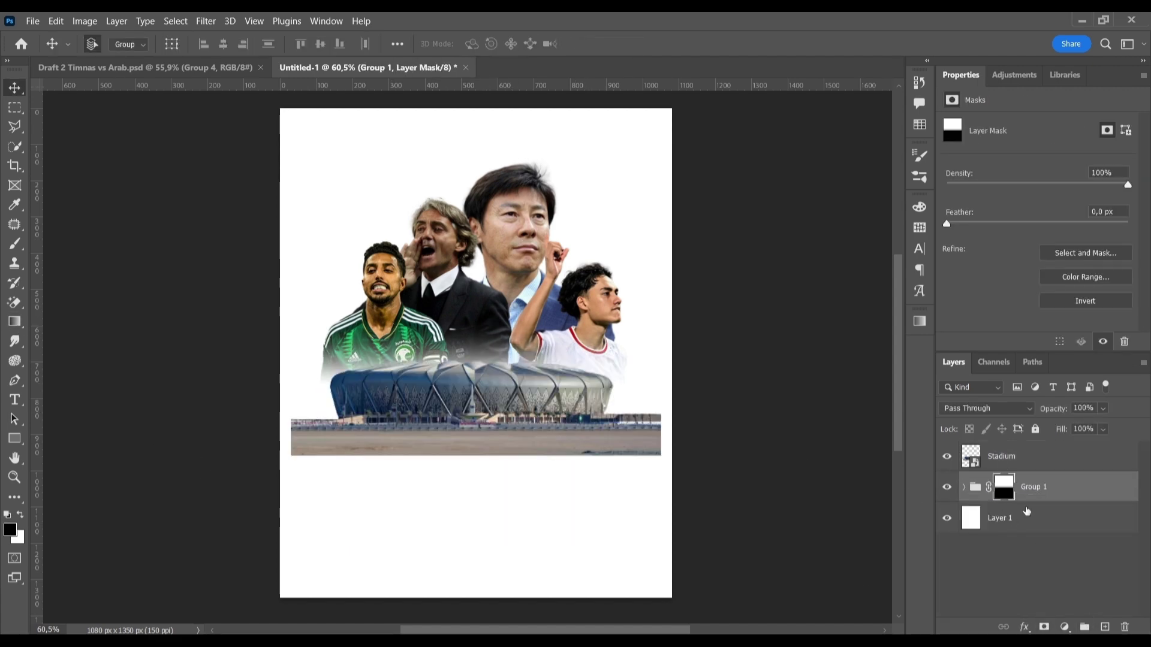
click(1031, 456)
click(1043, 627)
scroll(464, 427, up, 2)
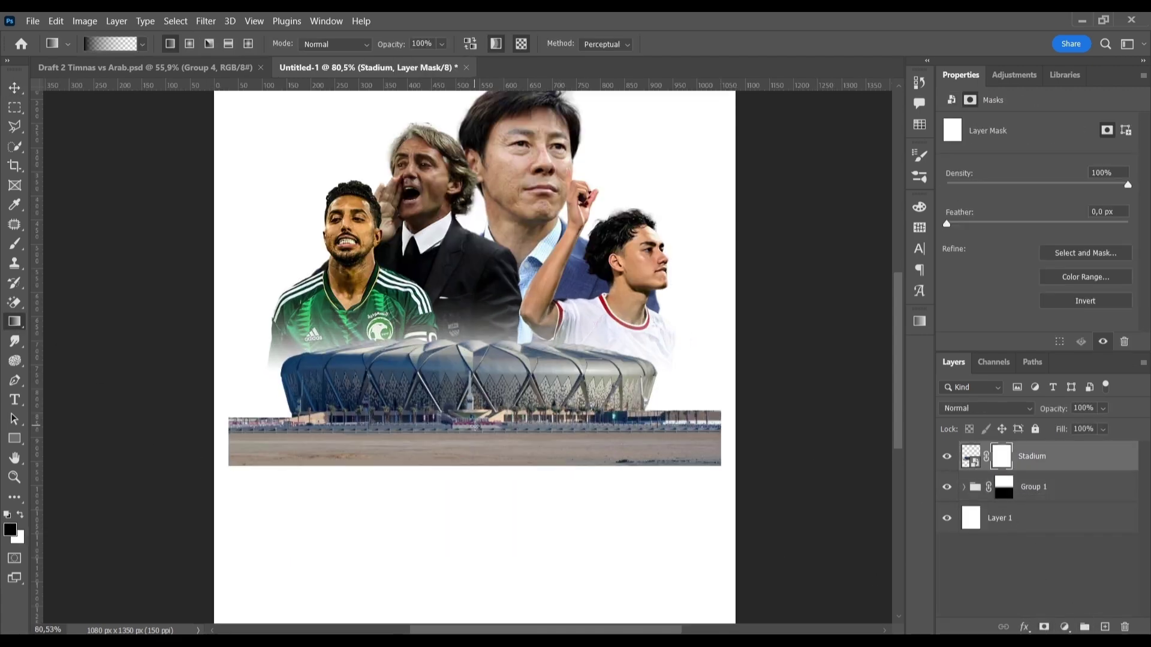
drag(474, 419, 471, 384)
key(b)
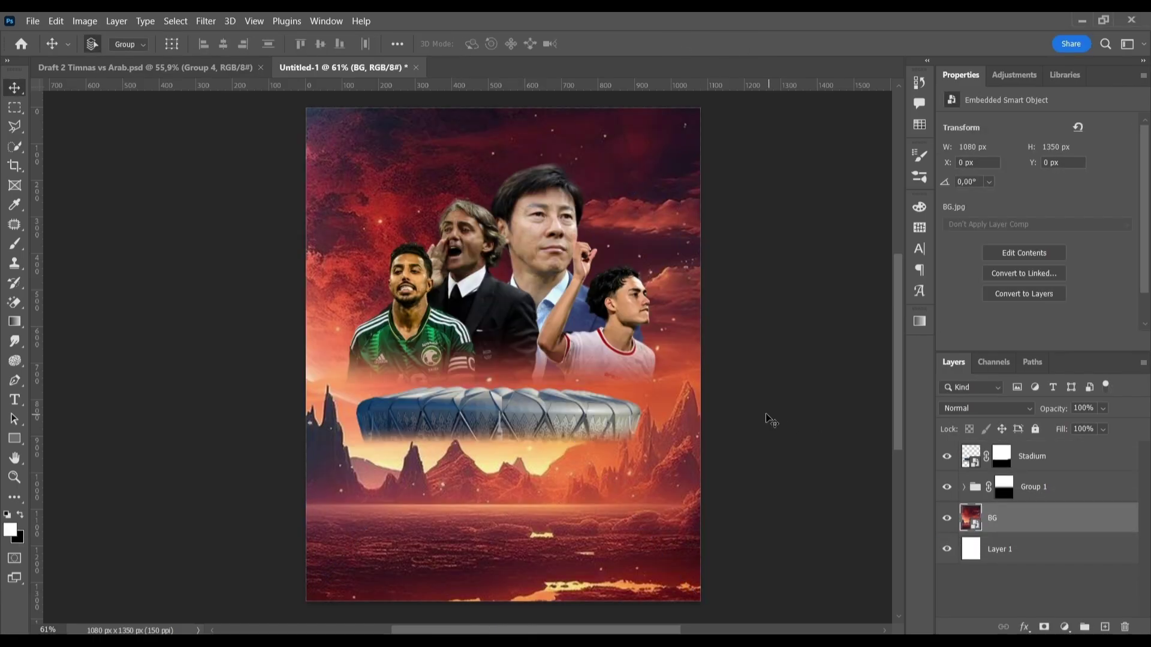
Add the red landscape BG.jpg as the background and enlarge the stadium.
mouse_move(562, 419)
mouse_down()
mouse_move(562, 489)
mouse_move(542, 477)
mouse_up()
key(ctrl+t)
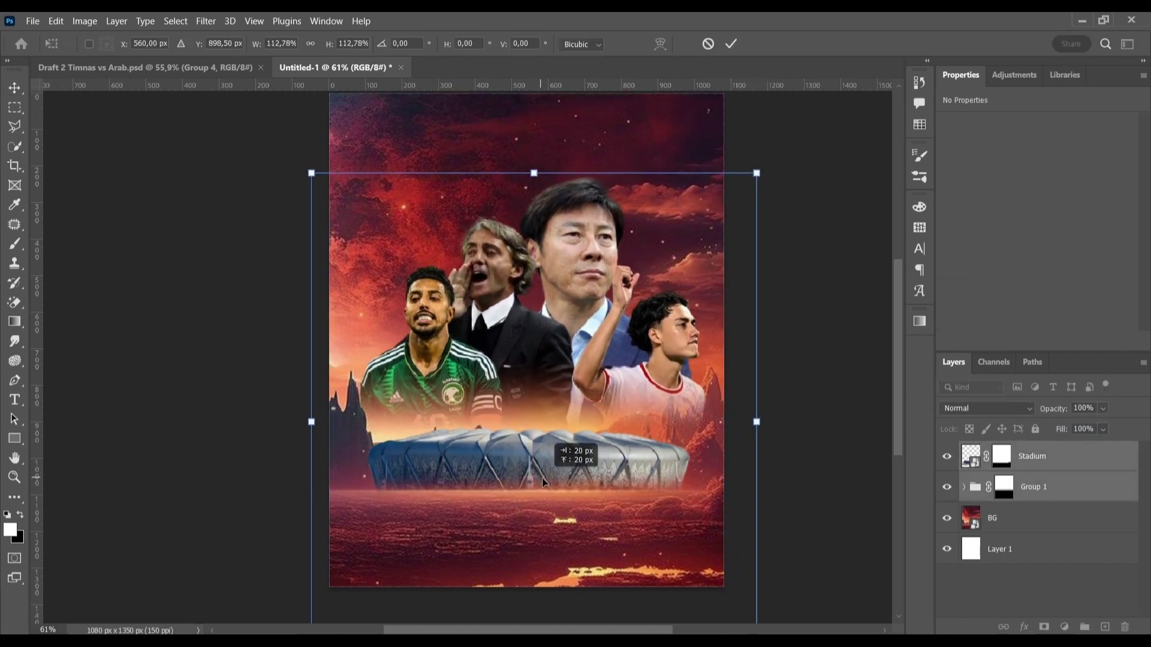
key(Return)
Move the people group up, the green No. 10 player down-right, and Mancini up-right.
drag(586, 270, 581, 240)
mouse_move(446, 367)
mouse_down()
mouse_move(459, 386)
mouse_move(462, 375)
mouse_up()
click(678, 337)
drag(509, 272, 521, 262)
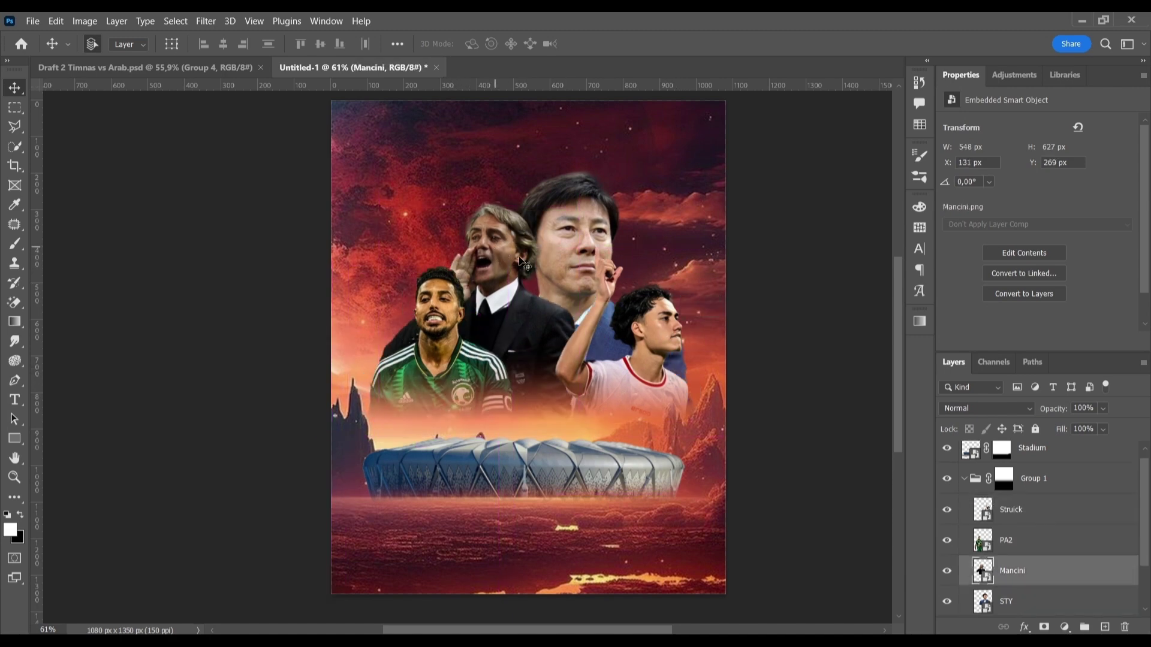
Enlarge and reposition the STY coach, and nudge the Mancini coach slightly up.
click(540, 258)
key(ctrl+t)
drag(699, 374, 696, 339)
key(Return)
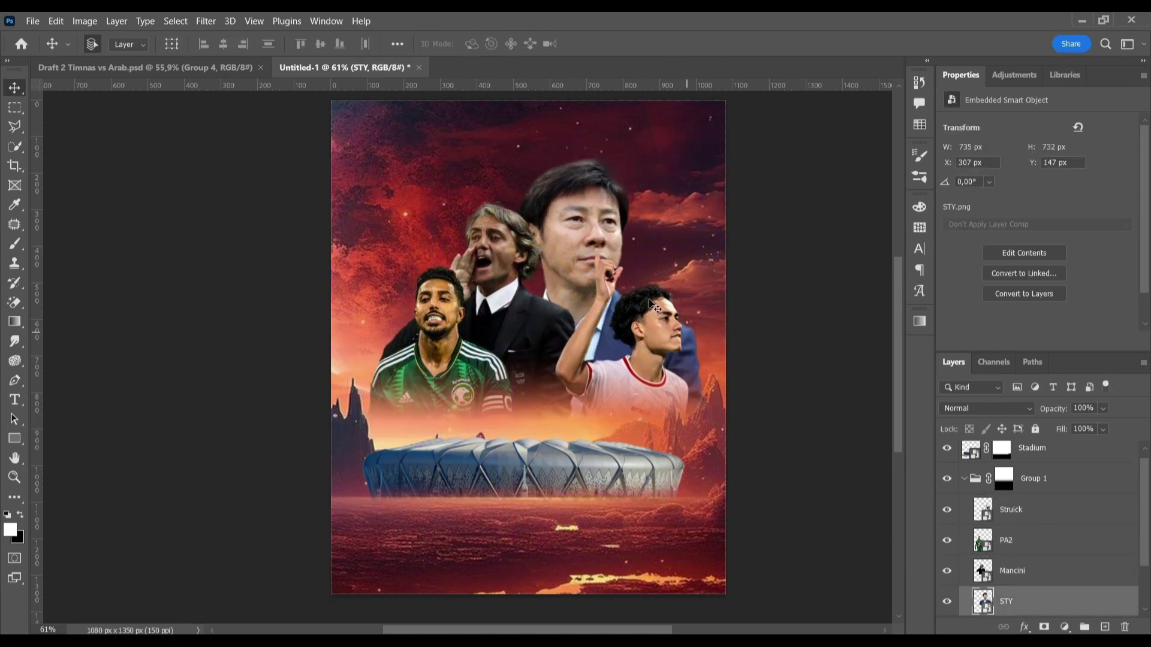
click(495, 243)
key(ctrl+t)
drag(561, 343, 554, 333)
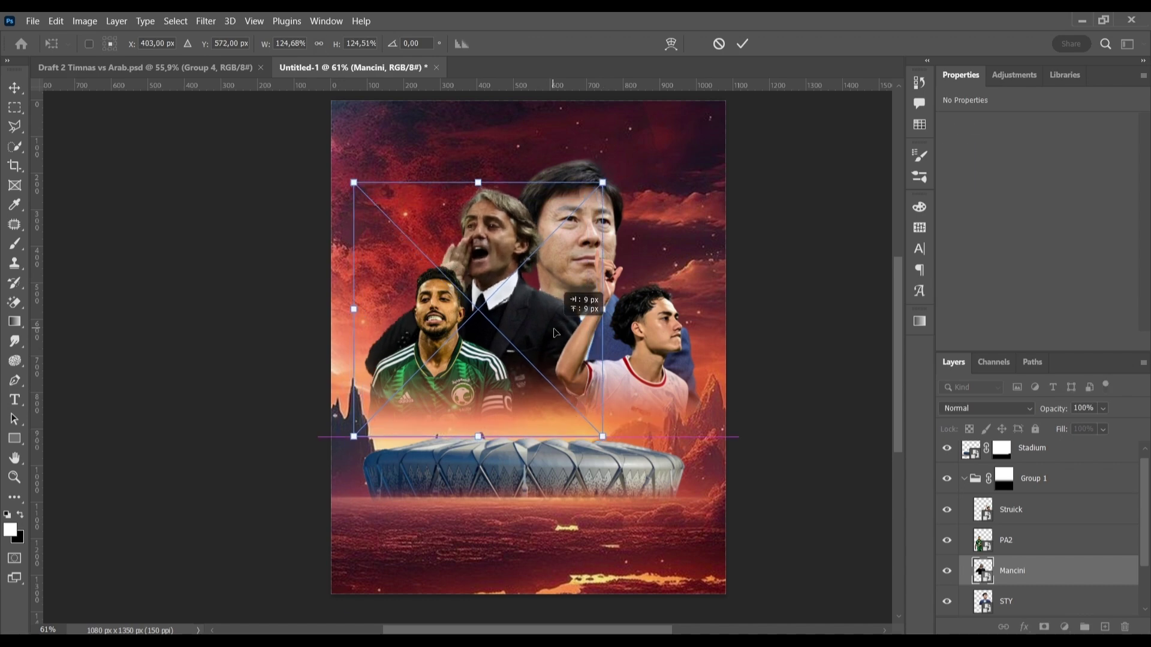
key(Return)
Move the white No. 11 player right and redraw the group mask to fade lower bodies.
click(635, 360)
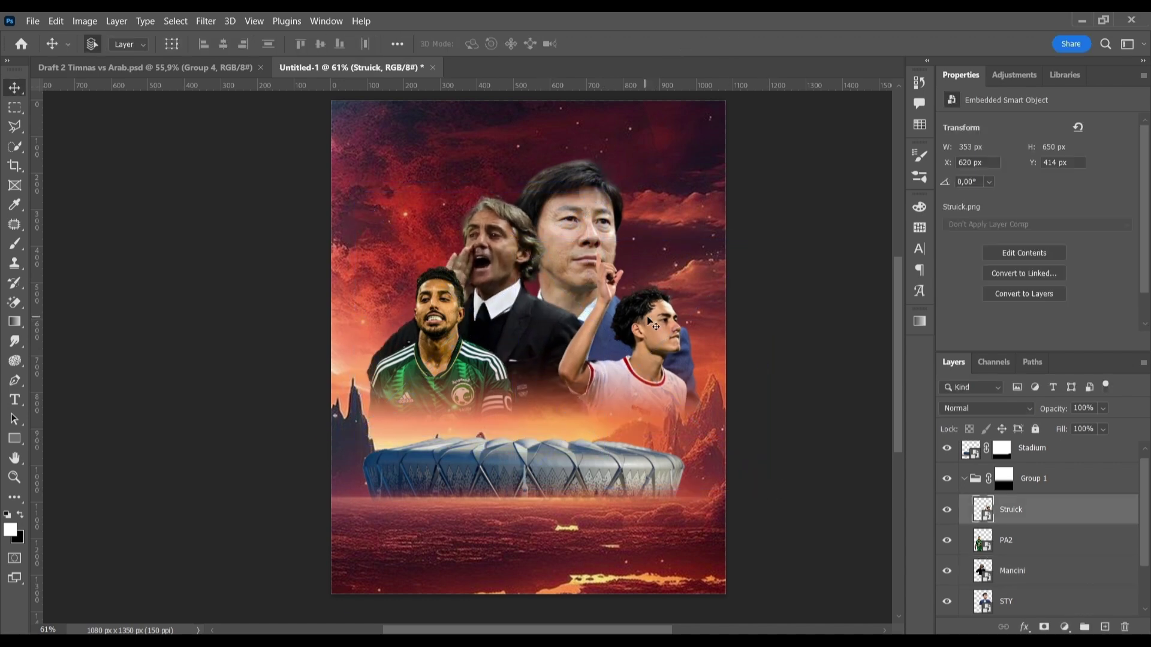
drag(650, 324, 665, 328)
click(1004, 479)
key(g)
mouse_move(528, 390)
mouse_down()
mouse_move(527, 450)
mouse_move(545, 382)
mouse_up()
key(x)
Rearrange the players, Mancini and the people group, then redraw the lower-body fade into the stadium.
key(v)
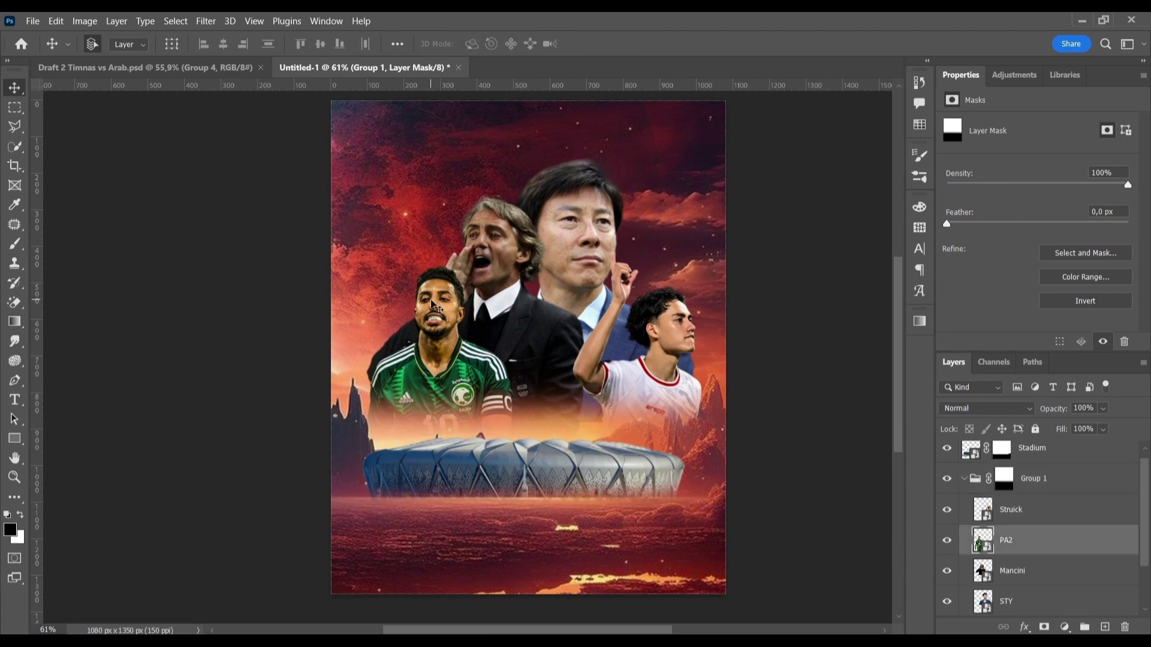
drag(432, 301, 424, 288)
mouse_move(676, 327)
mouse_down()
mouse_move(675, 303)
mouse_move(655, 308)
mouse_up()
mouse_move(501, 256)
mouse_down()
mouse_move(489, 231)
mouse_move(567, 210)
mouse_move(558, 228)
mouse_move(556, 203)
mouse_up()
drag(653, 300, 664, 320)
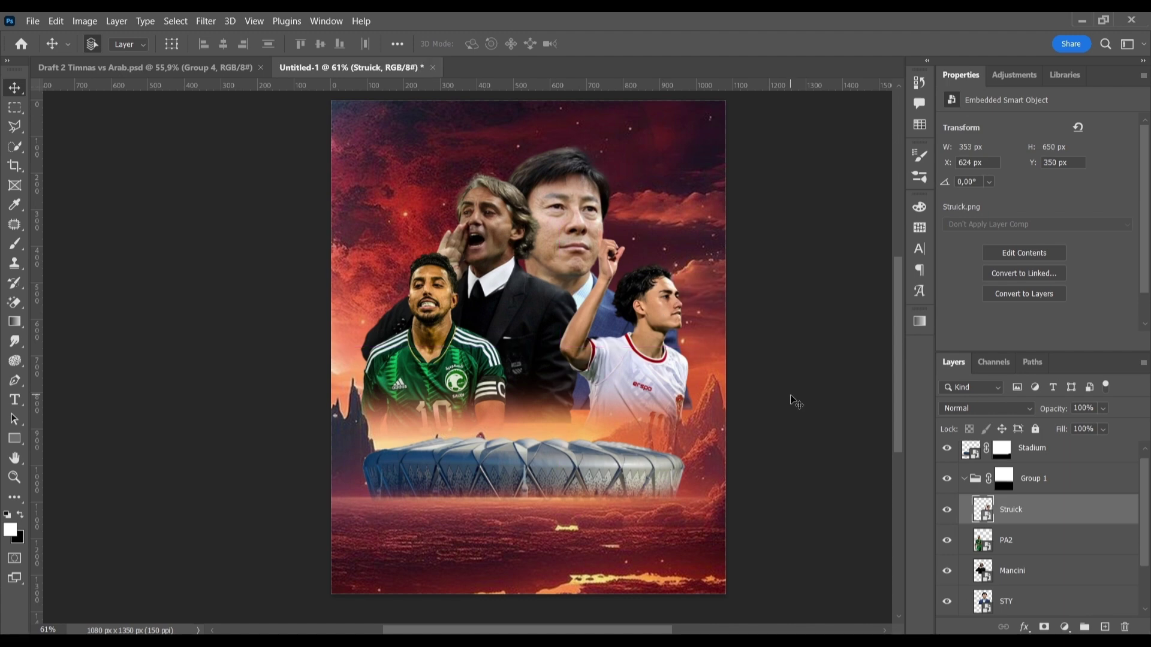
drag(580, 241, 580, 268)
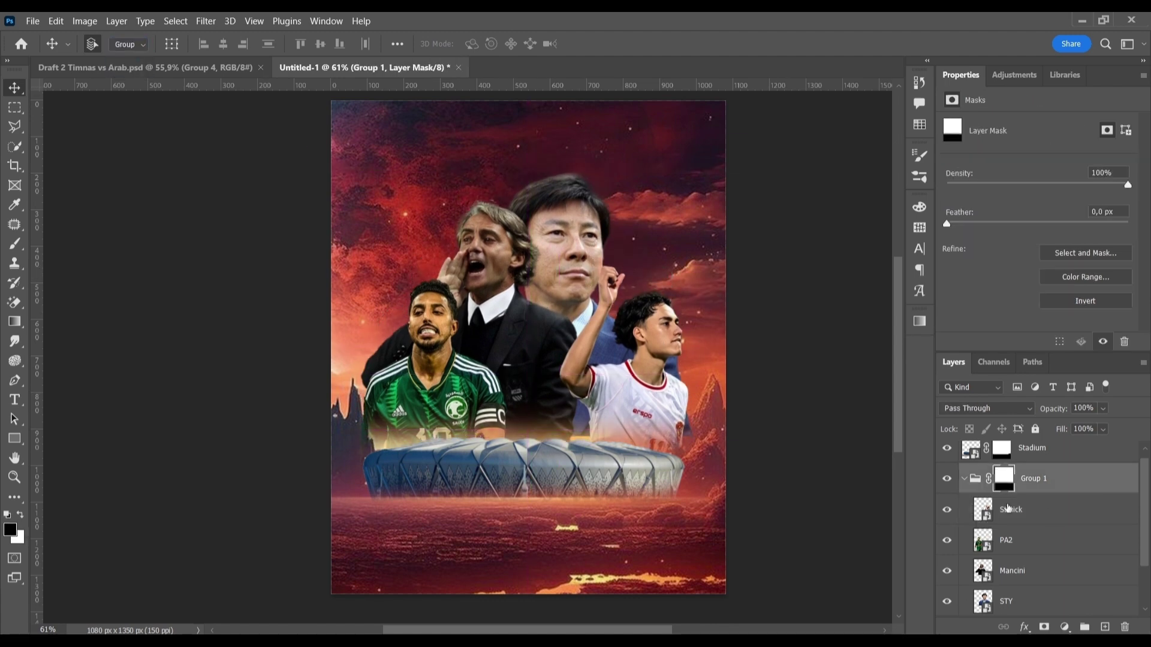
drag(531, 401, 531, 399)
drag(528, 444, 525, 385)
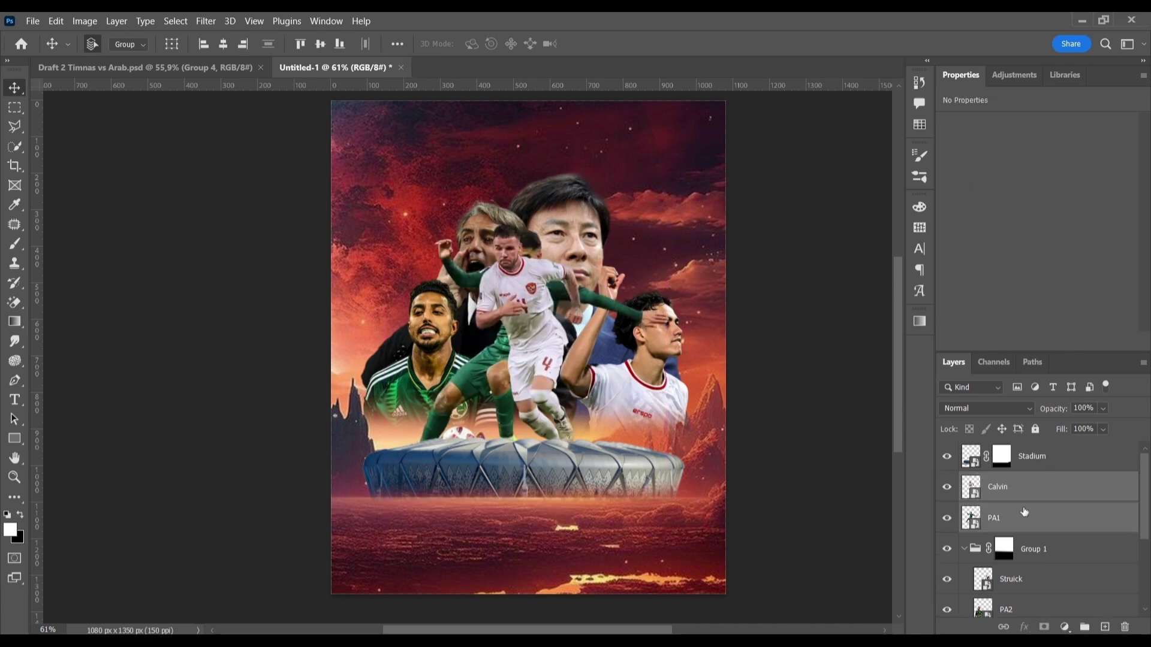
Move PA1 and Calvin above the stadium, shrink PA1, and shift it down-right.
drag(1024, 512, 1019, 447)
click(1019, 486)
key(ctrl+t)
drag(645, 562, 577, 469)
key(Return)
mouse_move(511, 395)
mouse_down()
mouse_move(519, 416)
mouse_move(496, 405)
mouse_up()
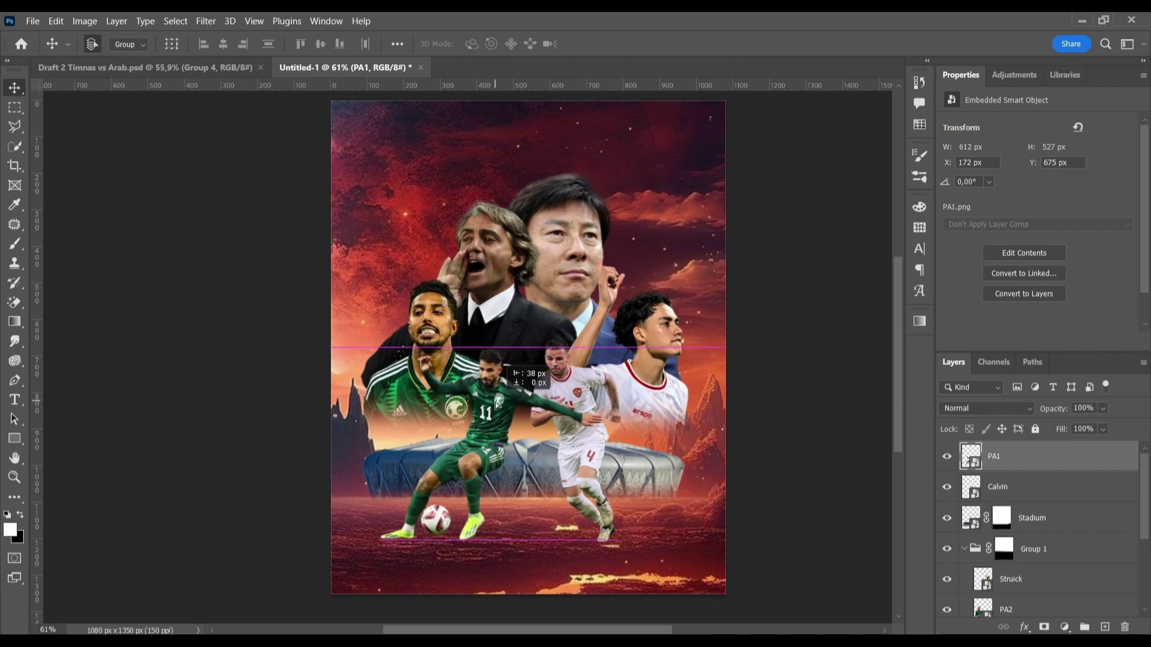
Shift the people group up, restore the jersey on its mask, and mask both coaches.
click(582, 390)
drag(714, 479, 713, 467)
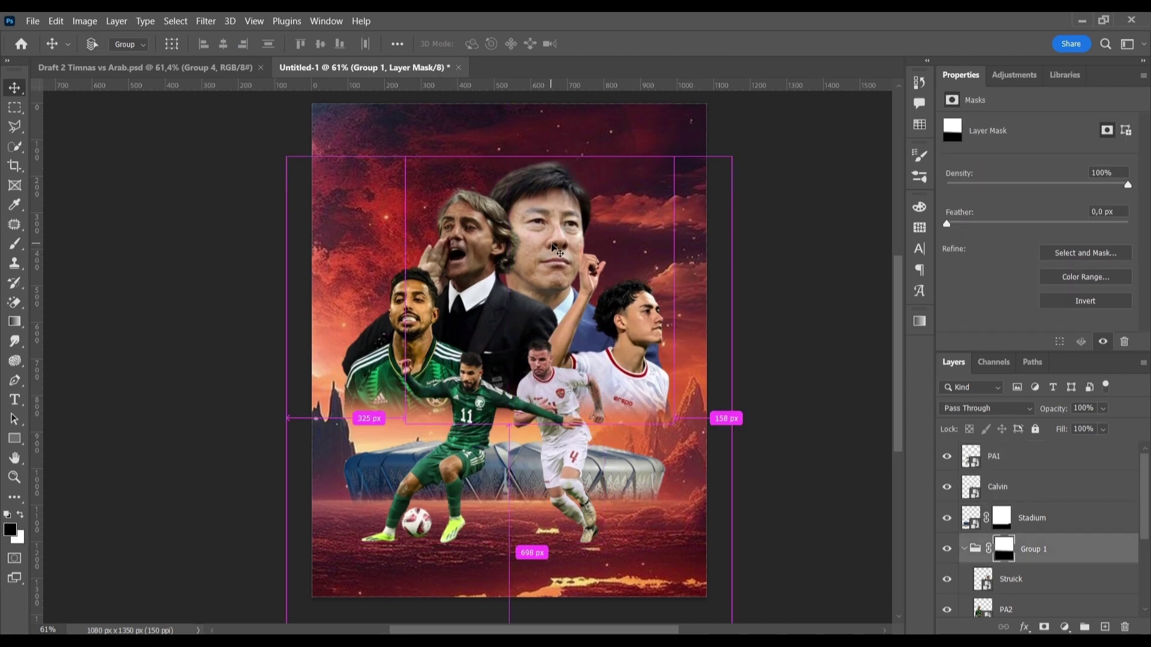
key(x)
key(ctrl+z)
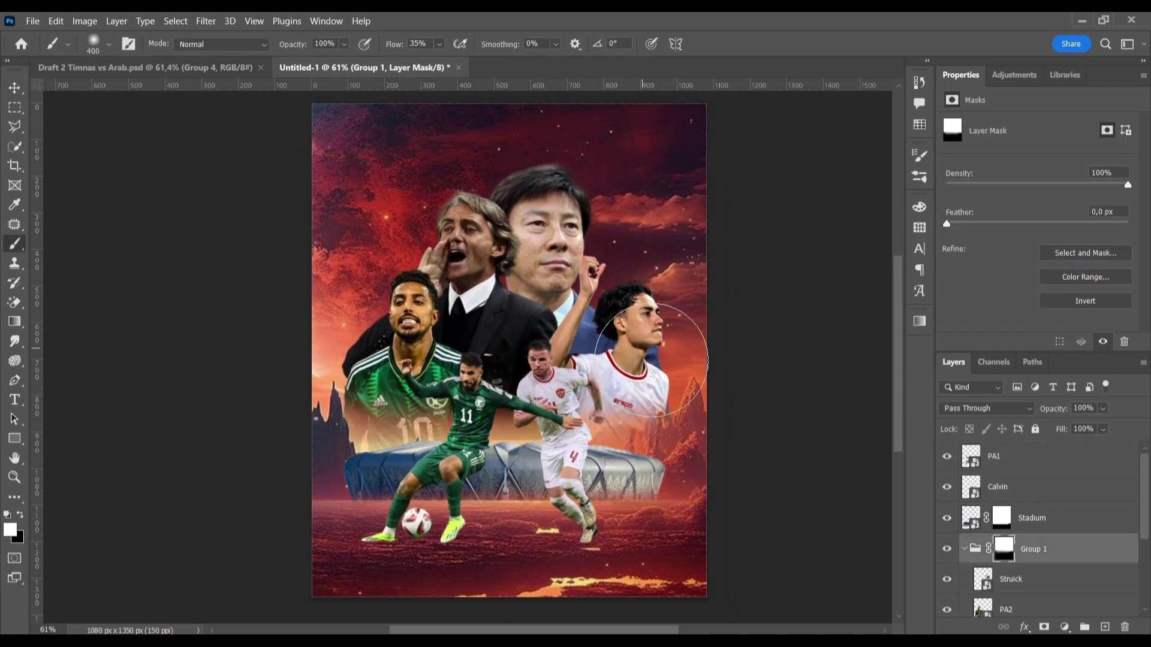
ctrl+click(415, 365)
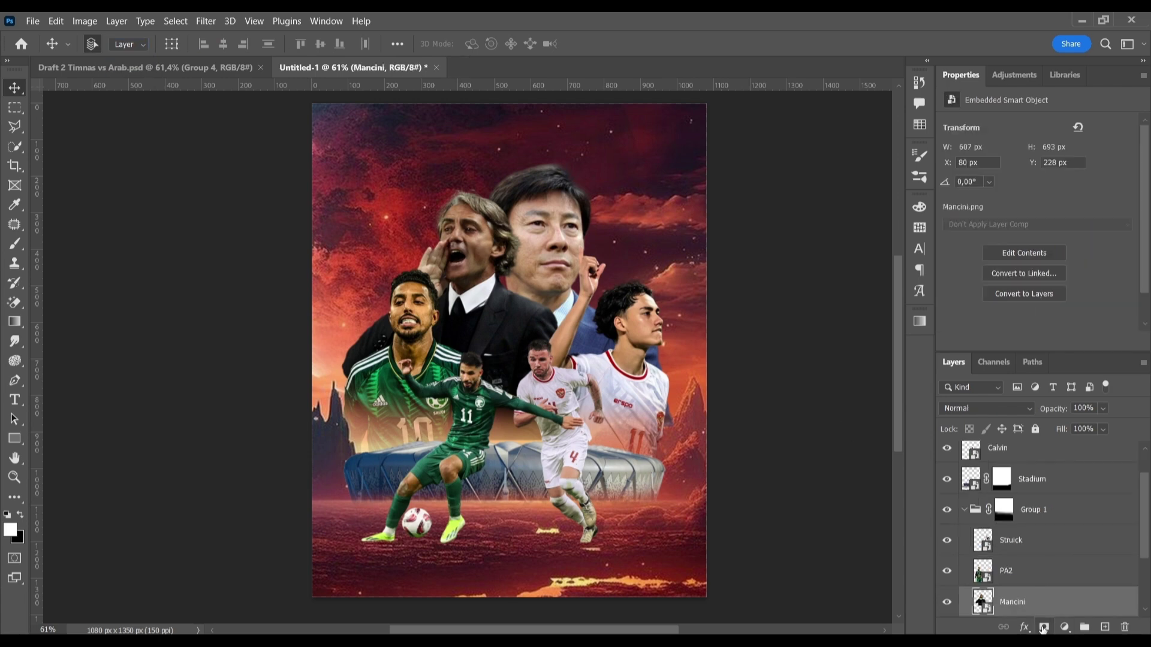
key(x)
ctrl+click(683, 448)
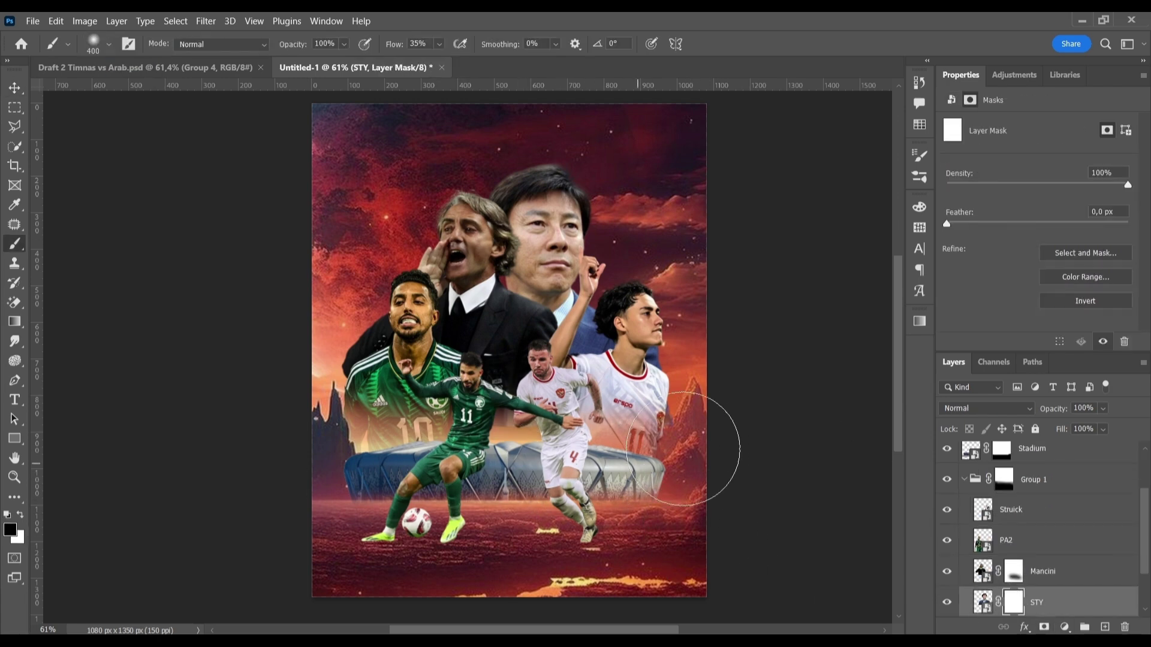
key(x)
Enlarge and reposition the No. 11 and No. 10 players, and move STY 30 px right.
click(1049, 540)
shift+click(1049, 509)
key(v)
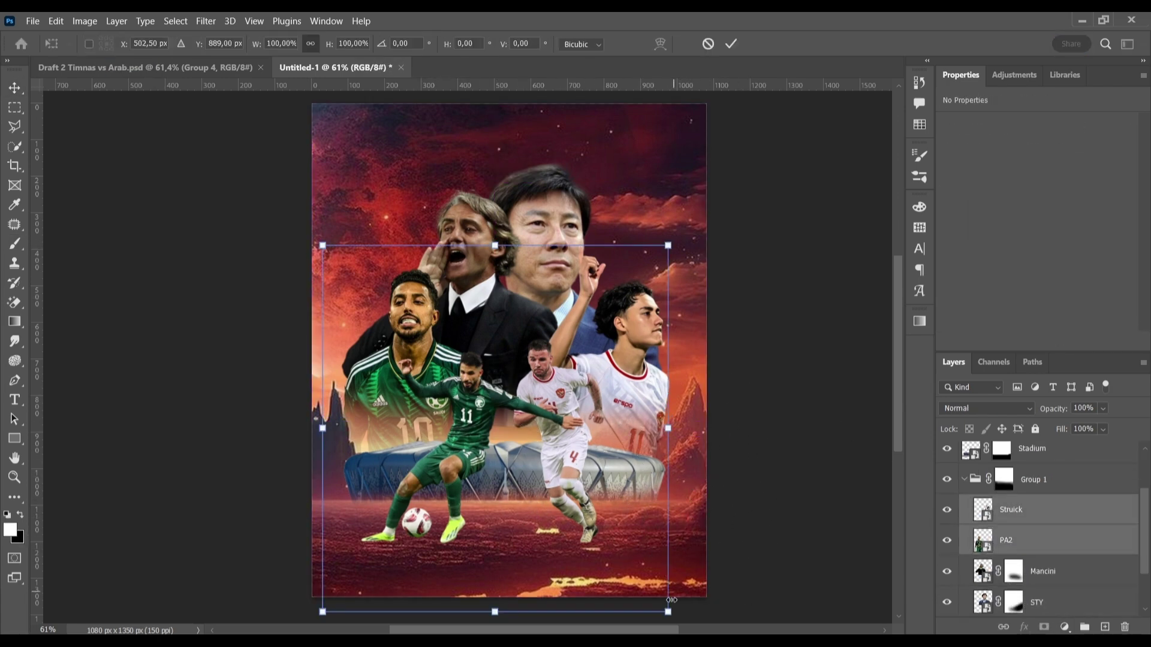
drag(401, 350, 404, 354)
ctrl+click(646, 333)
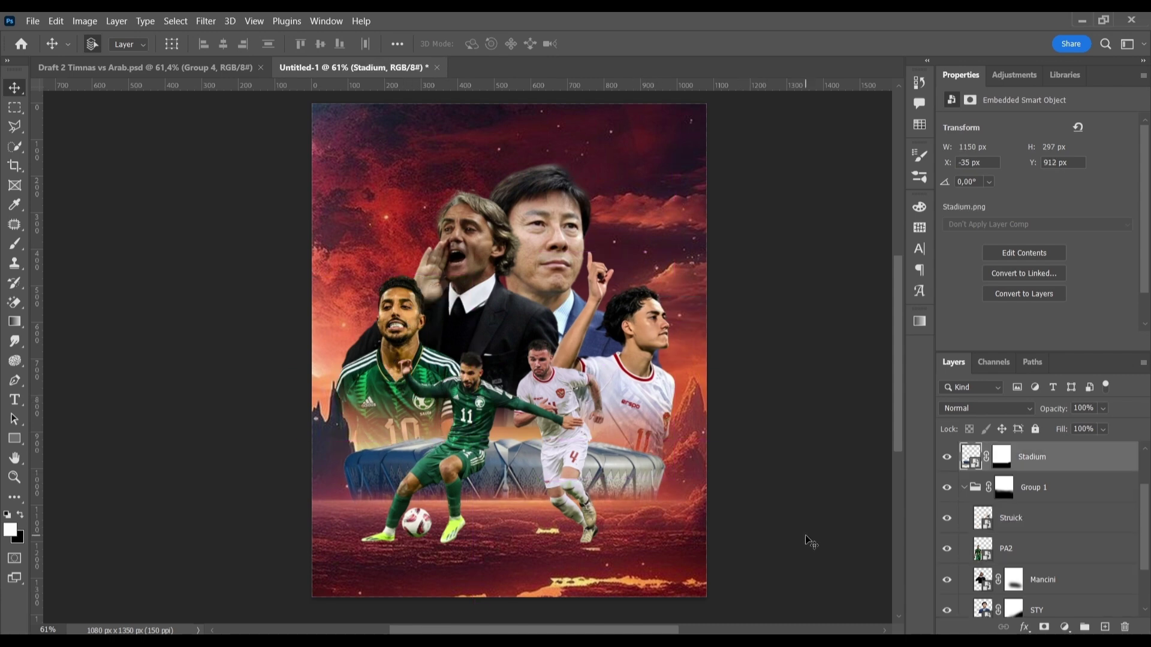
mouse_move(557, 225)
mouse_down()
mouse_move(567, 225)
mouse_move(556, 253)
mouse_up()
Paint the STY coach's mask in black and move the Mancini coach left.
key(b)
key(x)
key(ctrl+backslash)
key(v)
drag(481, 243, 474, 238)
key(alt+bracketleft)
key(x)
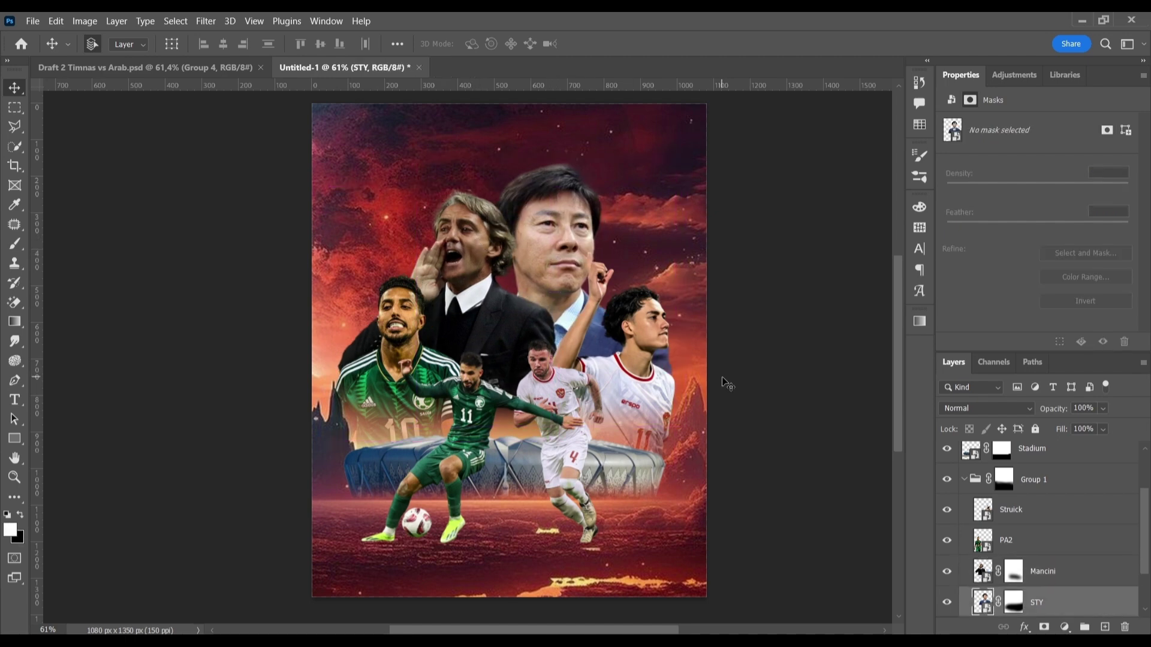
Move the white No. 4 player right, then raise it together with PA1.
drag(564, 466, 579, 467)
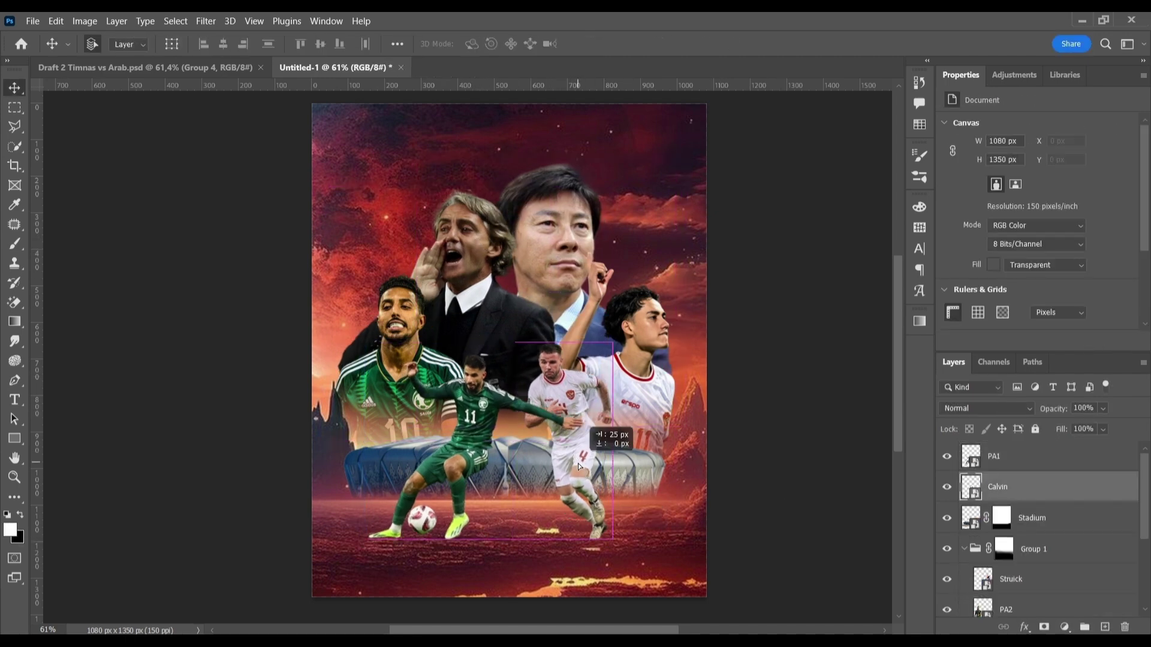
shift+click(567, 445)
drag(566, 445, 565, 437)
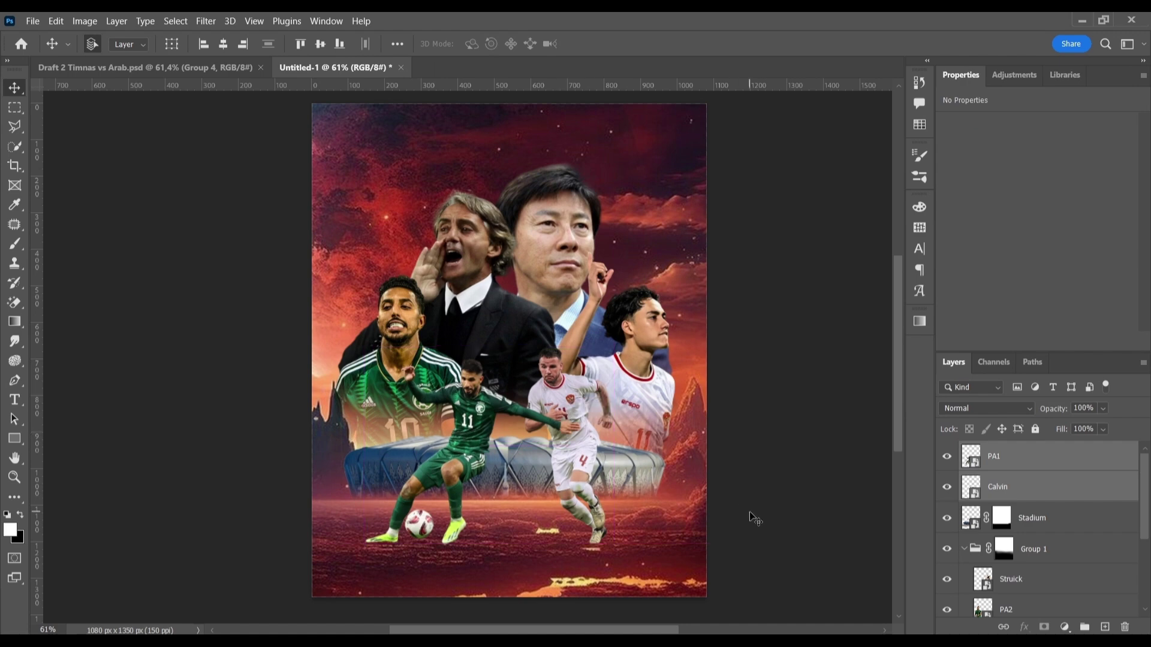
On a new layer, paint a soft light-orange glow behind the central figures with a 1000 brush.
click(1104, 627)
key(i)
click(10, 530)
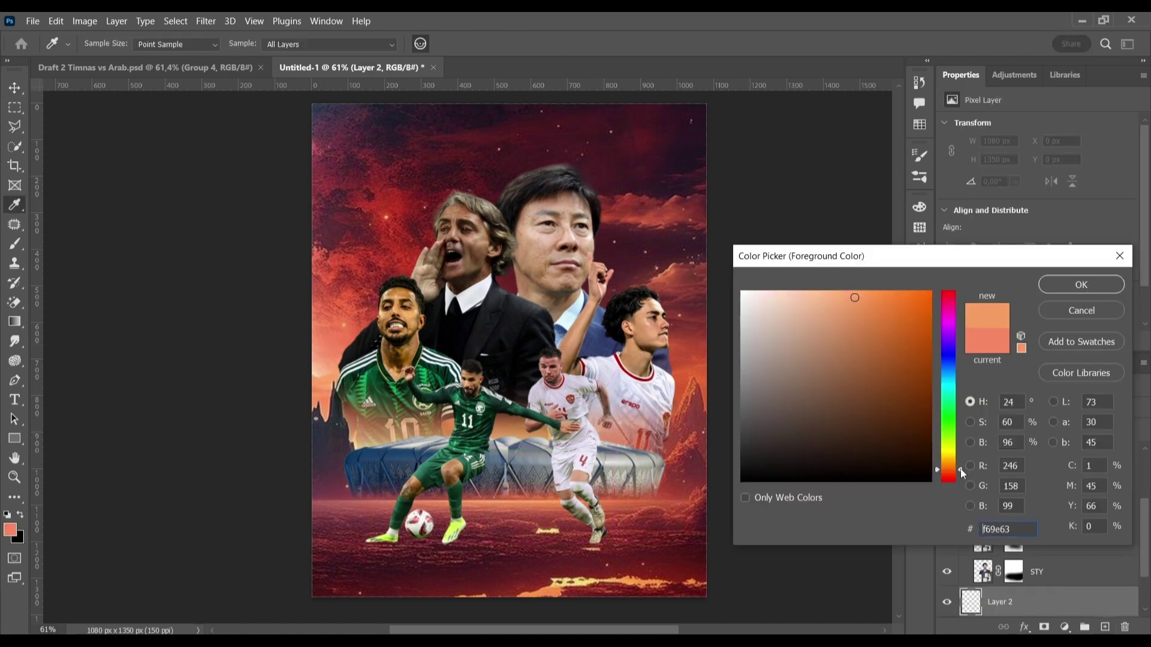
drag(946, 461, 946, 443)
drag(823, 255, 753, 221)
click(1016, 242)
key(b)
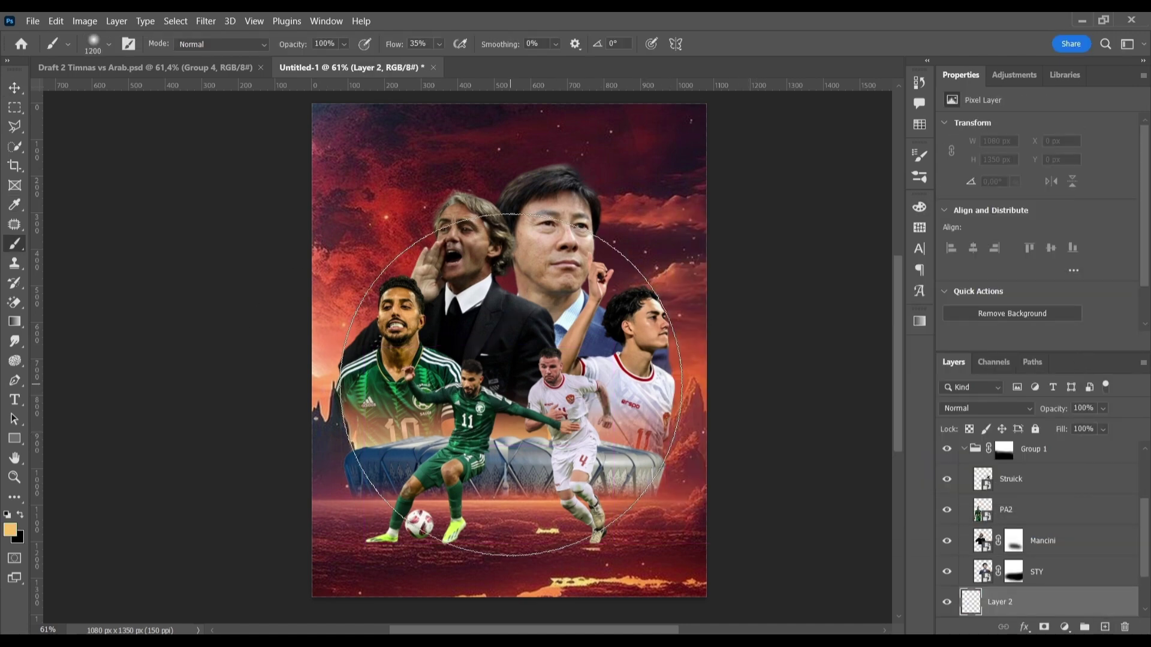
key(bracketleft)
drag(450, 354, 514, 364)
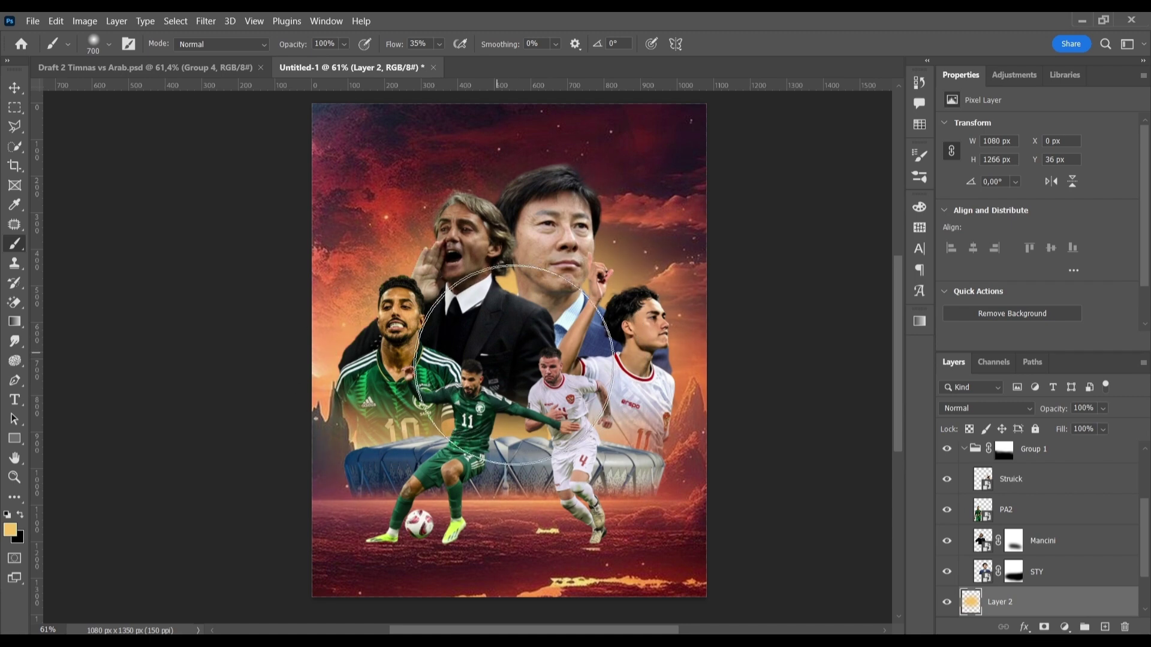
On another new layer, paint white light around the left player's head.
key(v)
click(1106, 628)
key(d)
key(x)
key(b)
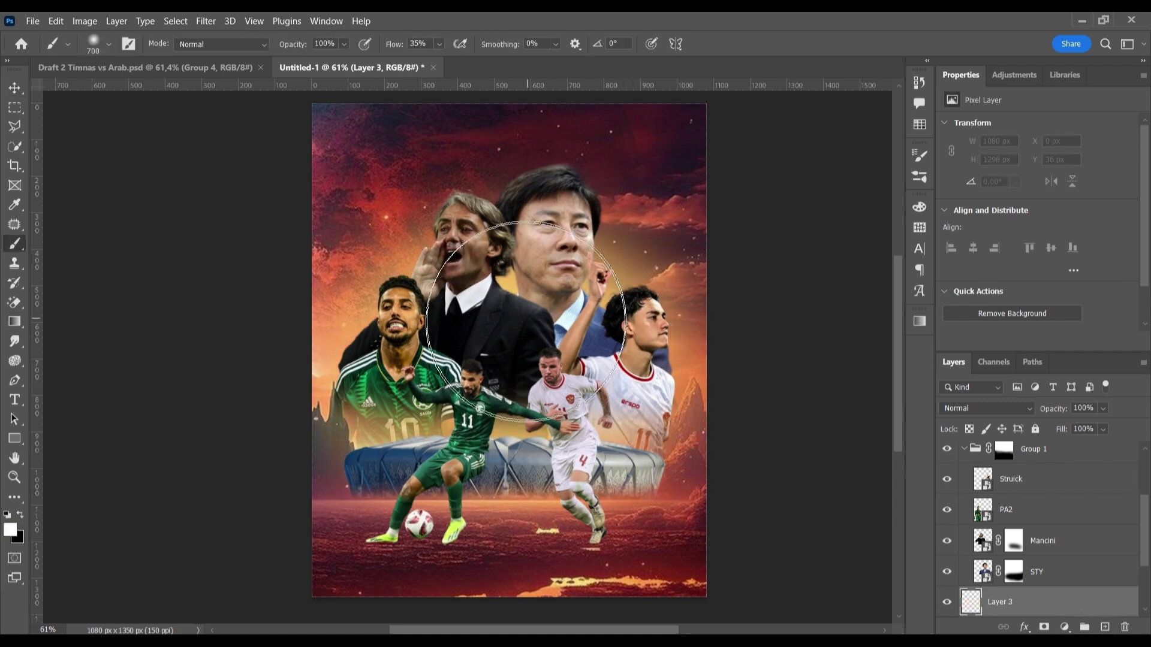
drag(450, 372, 437, 373)
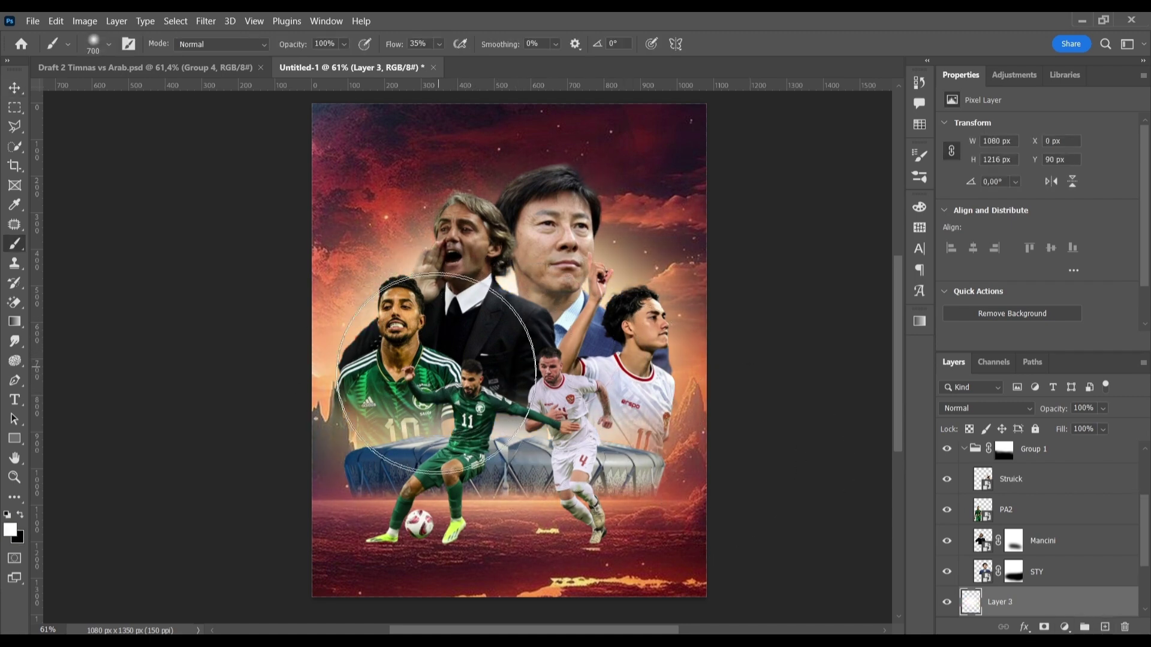
Paint a soft white glow along the stadium base, squash it into a thinner band, lower its fill.
key(v)
ctrl+click(640, 481)
key(ctrl+shift+alt+n)
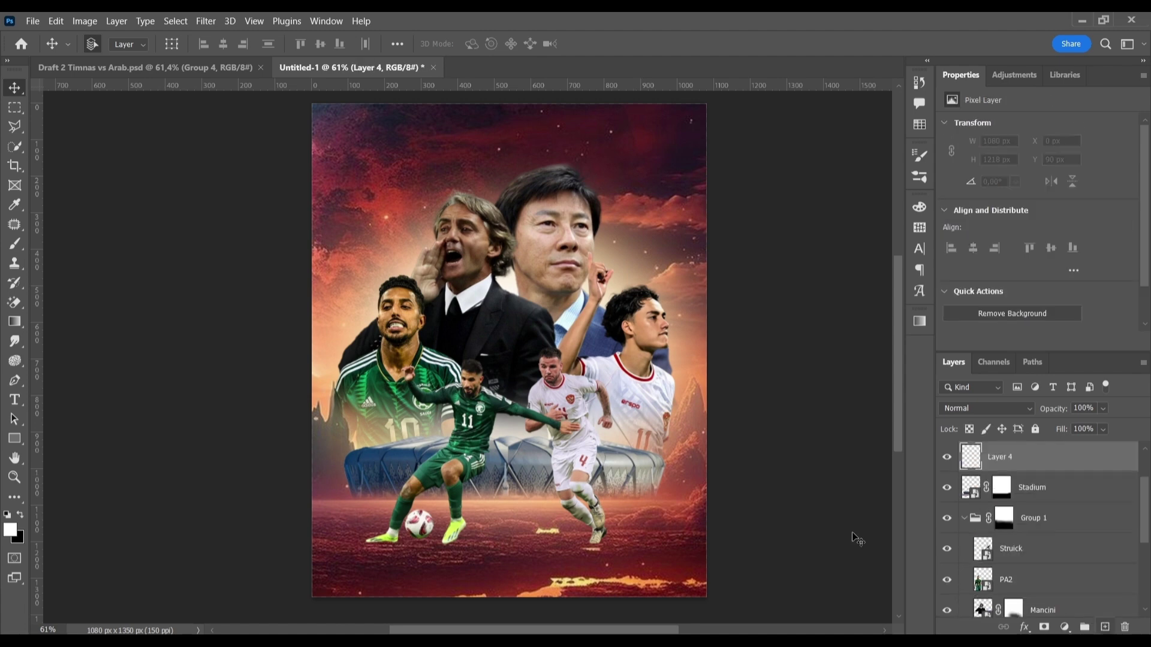
key(b)
drag(699, 495, 473, 498)
key(v)
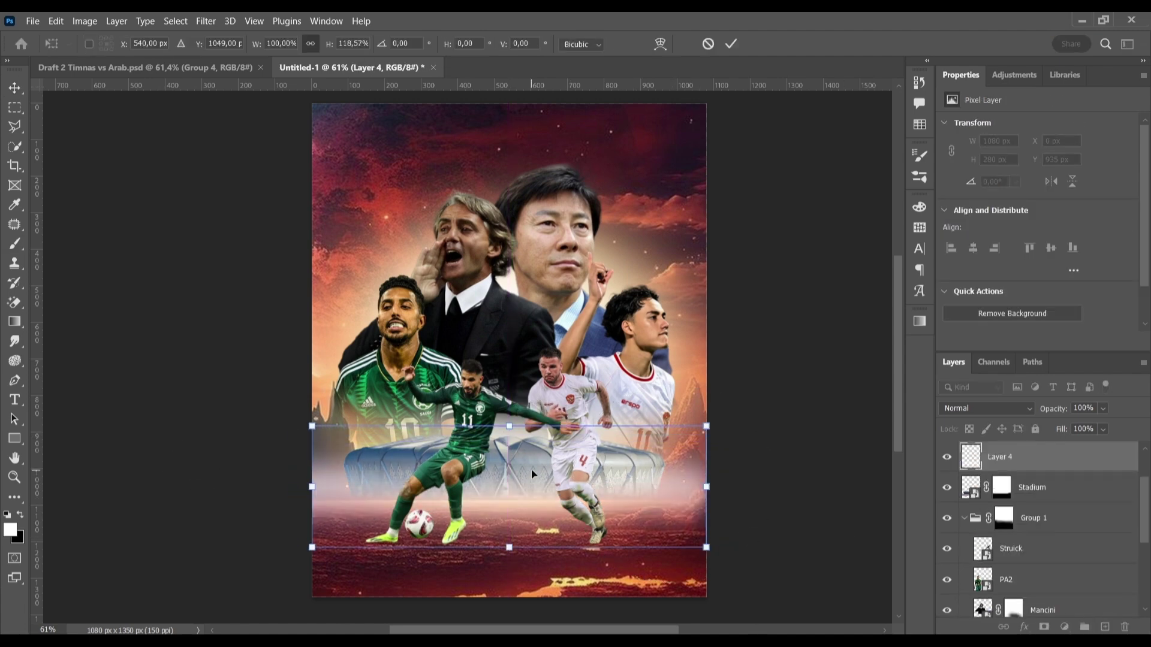
drag(509, 547, 509, 531)
key(Return)
click(1103, 429)
mouse_move(1082, 448)
mouse_down()
mouse_move(1070, 449)
mouse_move(1124, 447)
mouse_up()
Add Layer 5 above Struick and fill it with a light peach gradient behind the players.
click(1010, 549)
key(ctrl+shift+alt+n)
click(10, 529)
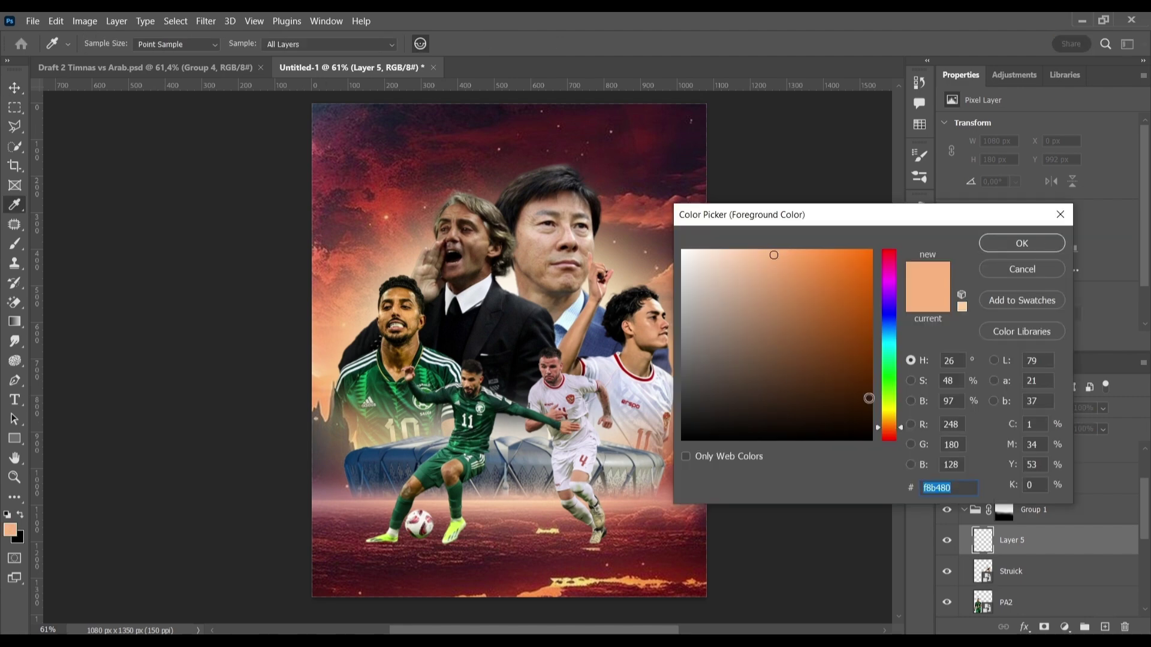
click(1022, 241)
key(g)
drag(512, 372, 800, 456)
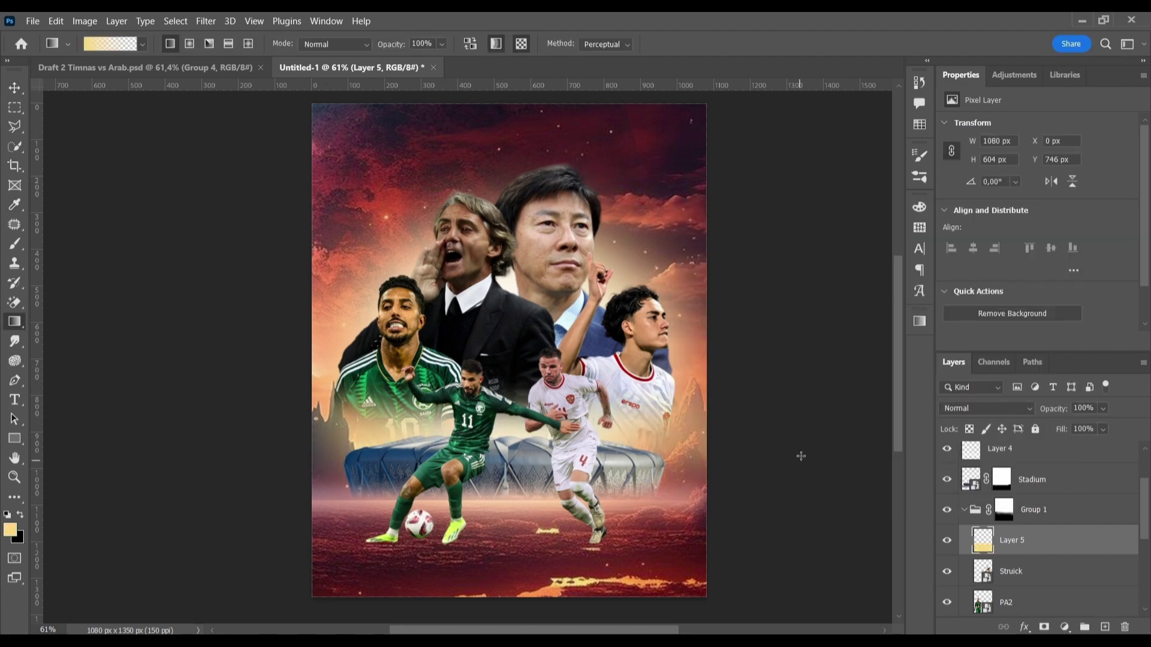
Reposition the Struick, PA2 and young Indonesian players slightly on the canvas.
key(v)
click(647, 448)
key(d)
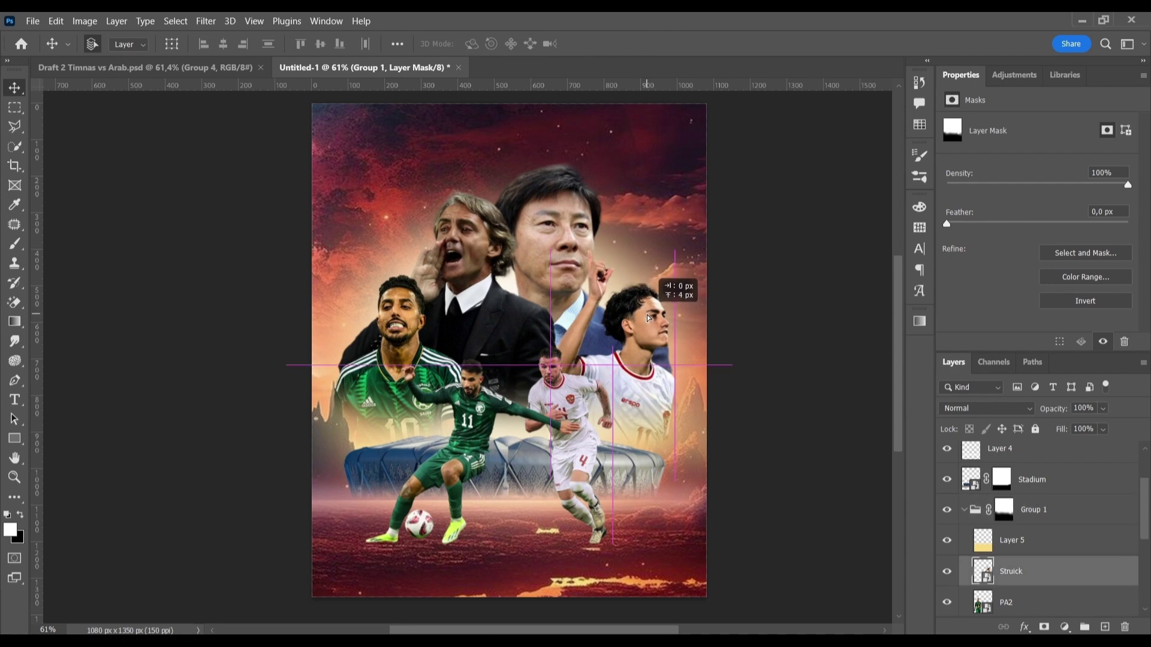
drag(652, 324, 752, 367)
drag(402, 300, 401, 299)
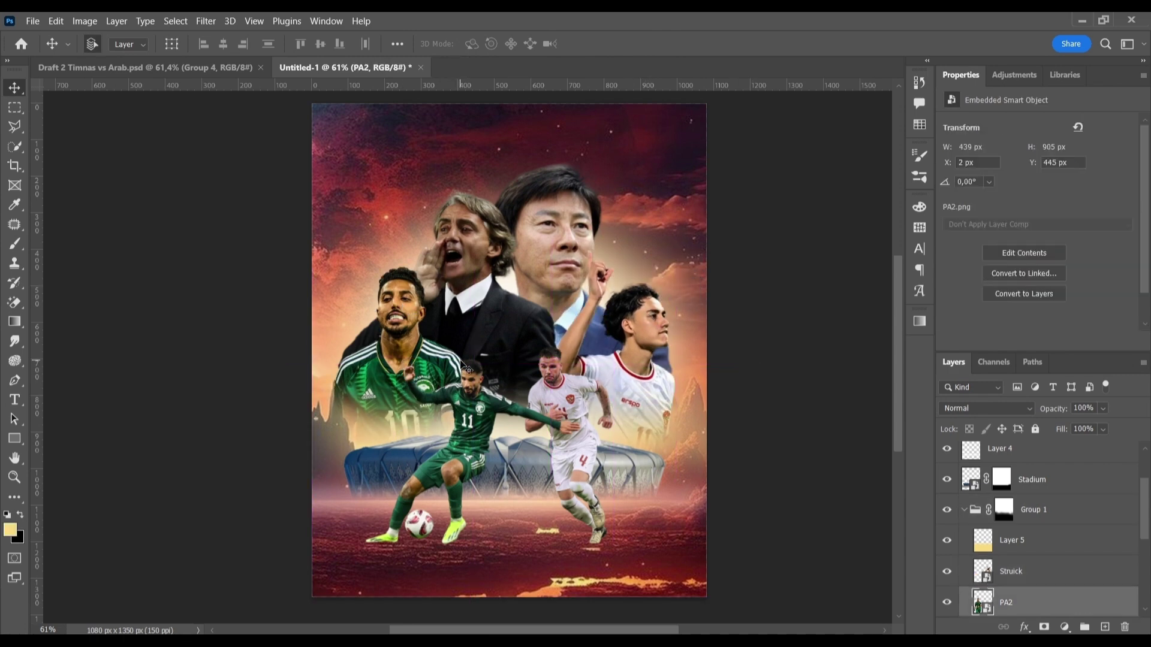
drag(635, 323, 635, 311)
Add a new Hard Light layer clipped to the Stadium layer.
click(548, 252)
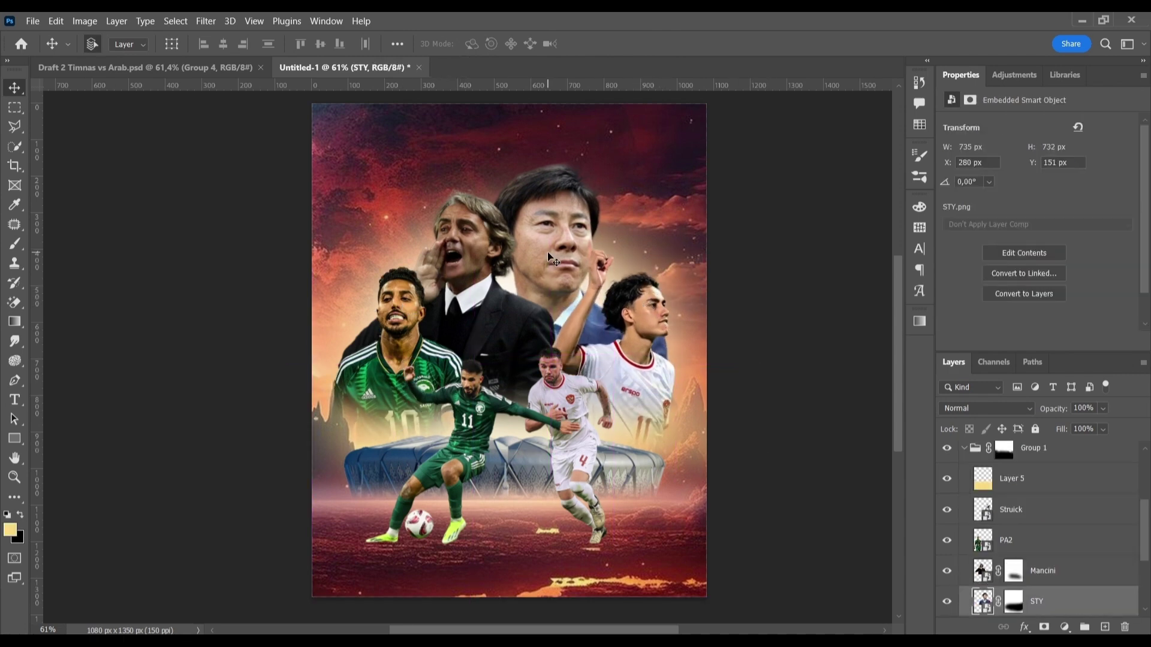
key(alt+bracketright)
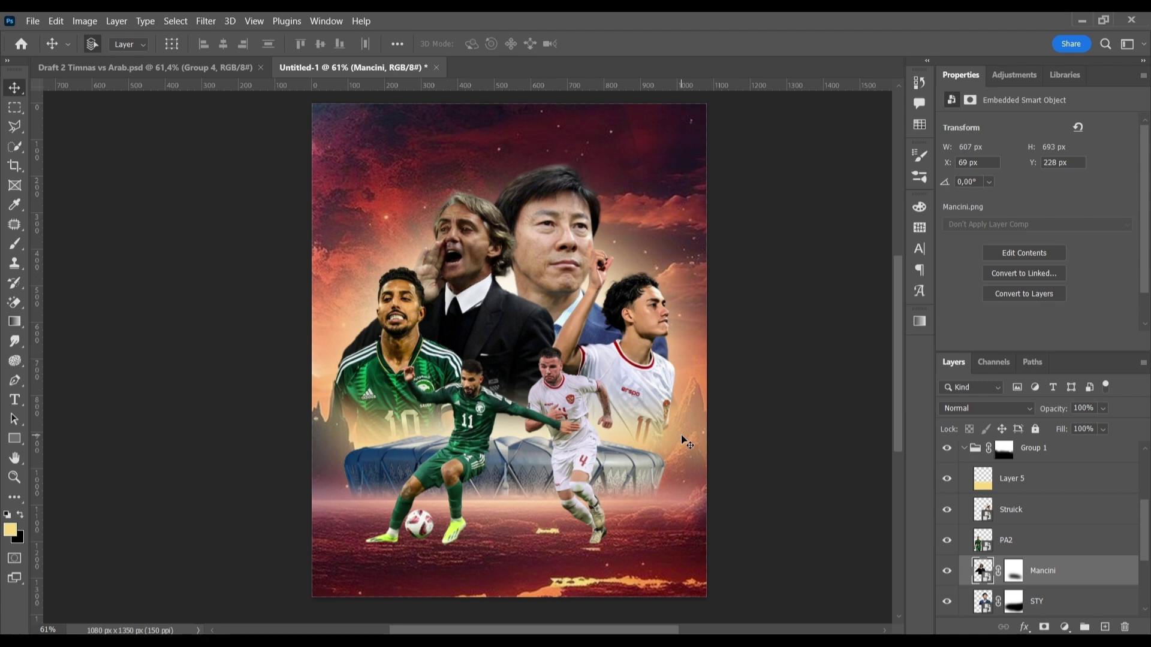
key(alt+bracketright)
key(alt+bracketright)
key(alt+bracketright)
key(ctrl+shift+alt+n)
key(ctrl+alt+g)
key(shift+alt+h)
key(b)
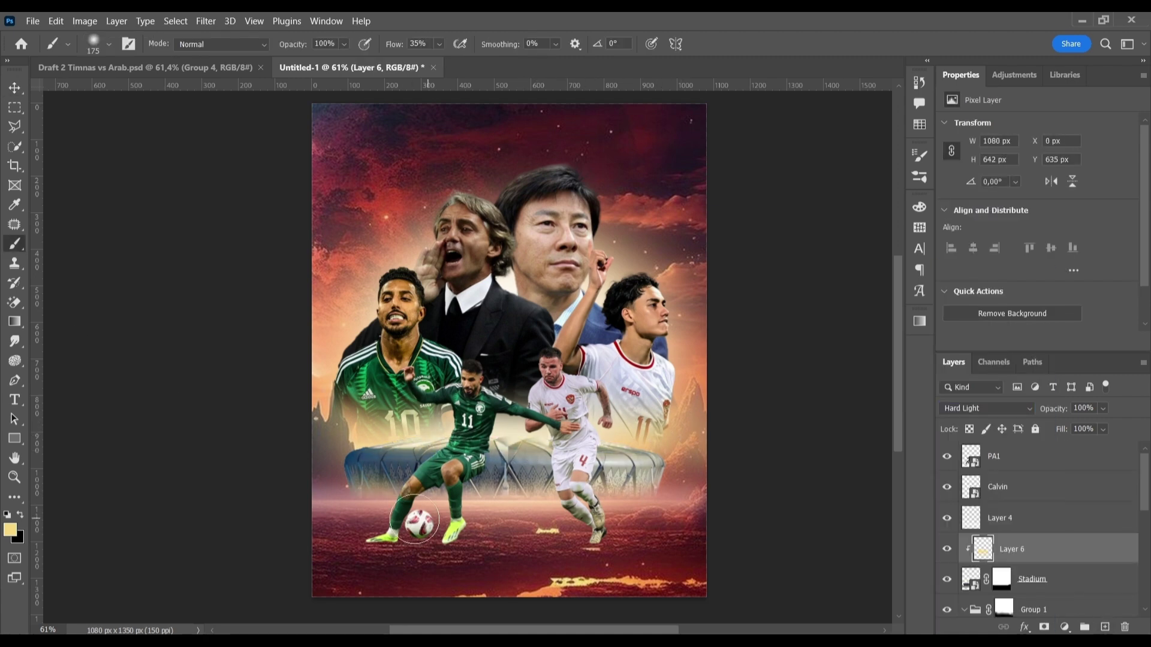
Add a Color Balance adjustment to the stadium, set Layer 6 to Overlay, and select PA2.
click(1064, 627)
click(1017, 426)
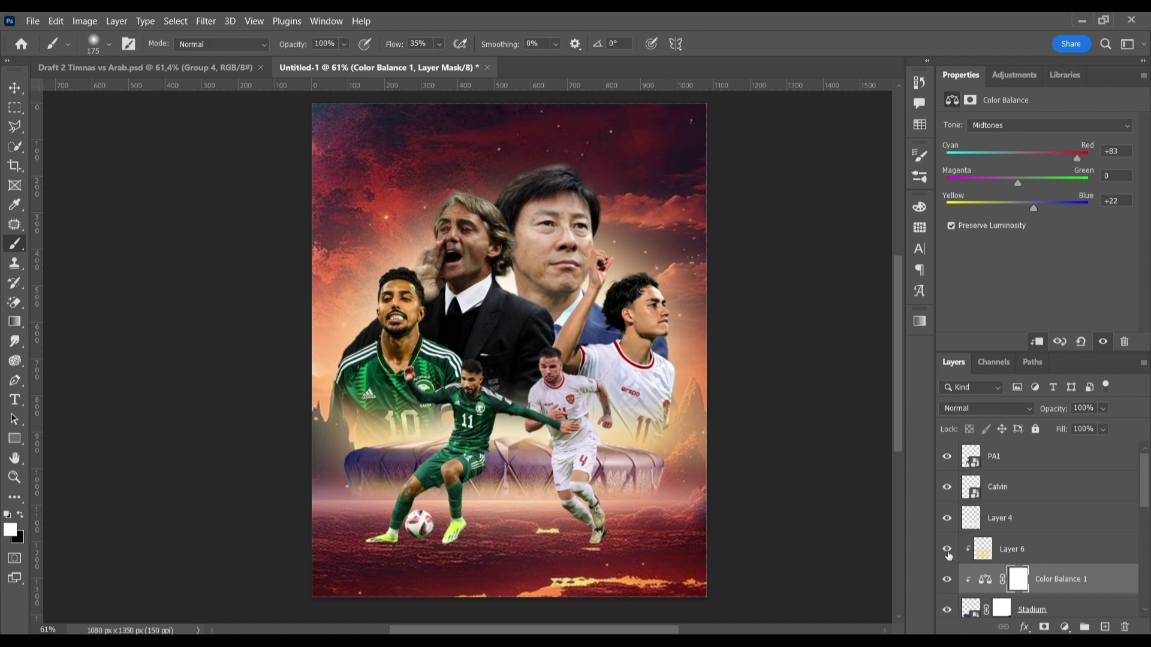
click(988, 553)
click(986, 408)
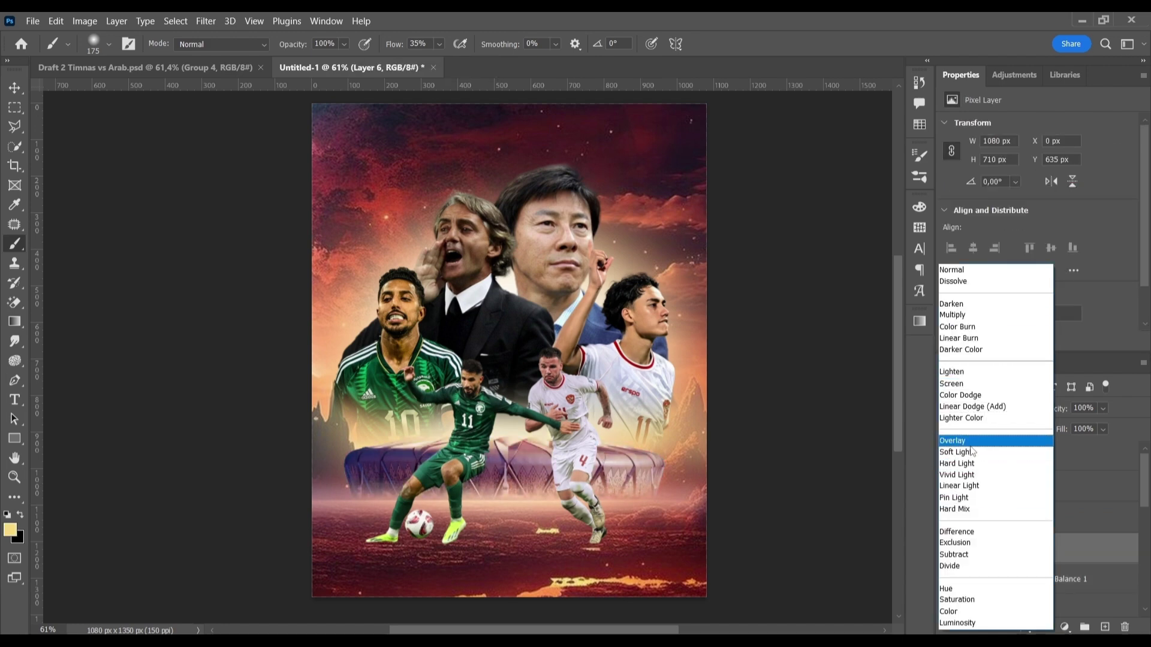
click(952, 440)
key(v)
scroll(1019, 539, down, 5)
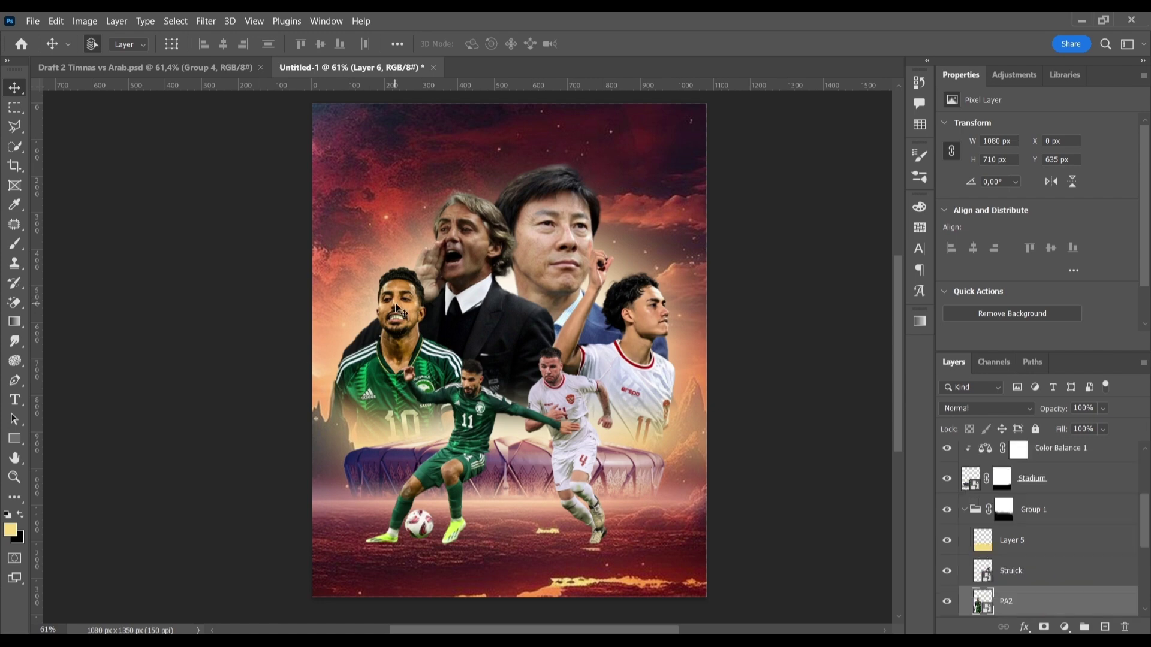
click(997, 593)
scroll(976, 145, up, 5)
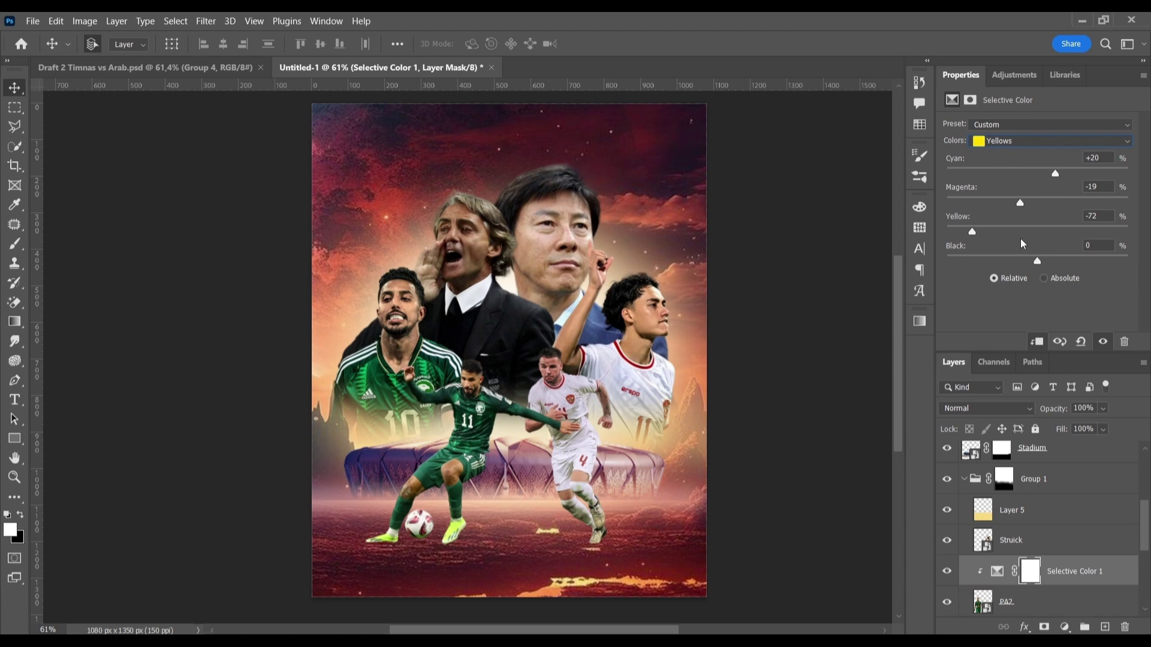
Add a clipped Levels adjustment to the Mancini coach layer.
scroll(1043, 539, down, 3)
click(1043, 540)
click(1064, 627)
click(1073, 423)
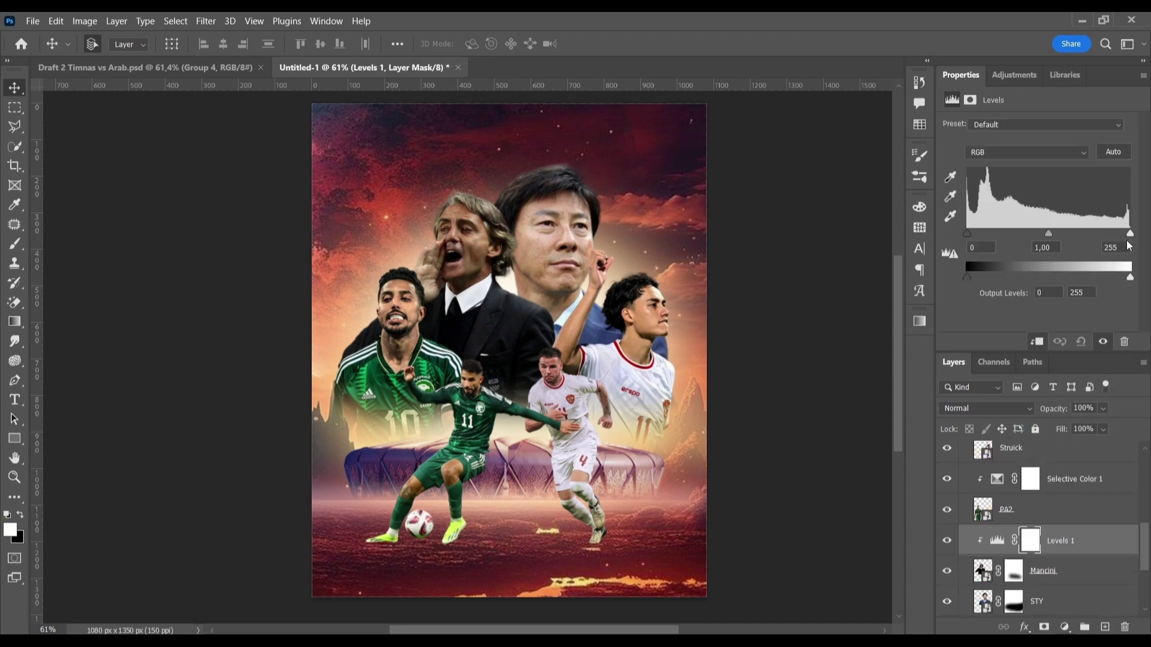
Add Levels to the STY coach with shadows at 14 and highlights at 232.
click(1037, 601)
click(1065, 627)
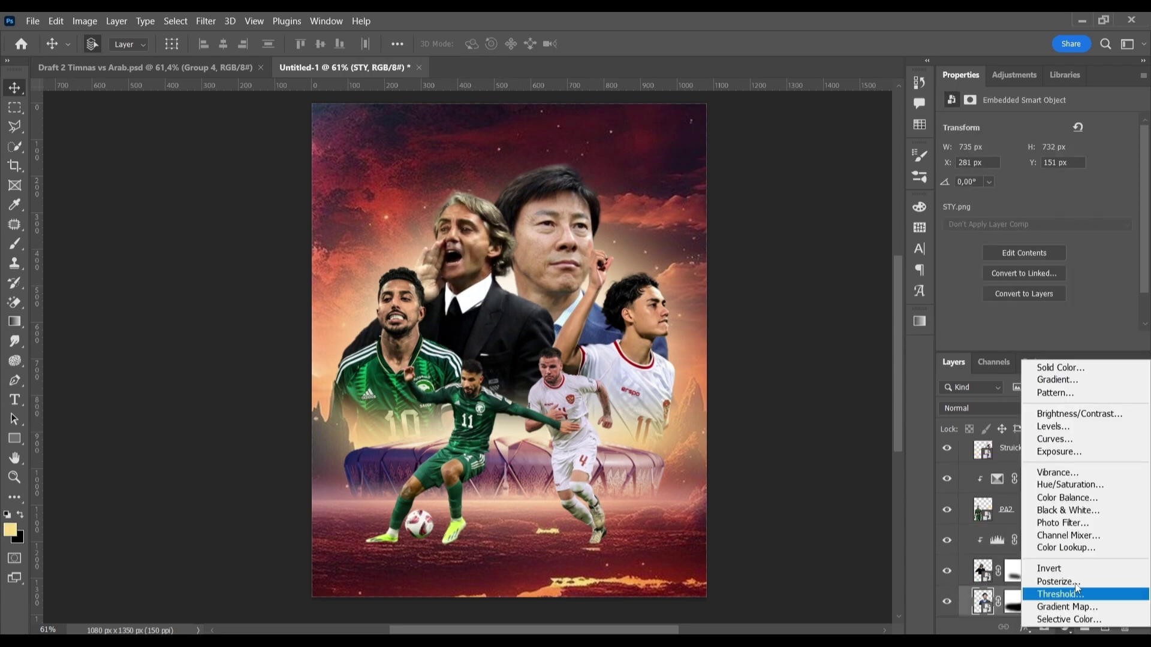
click(1073, 427)
drag(1130, 234, 1126, 234)
drag(968, 235, 976, 234)
drag(1125, 234, 1115, 234)
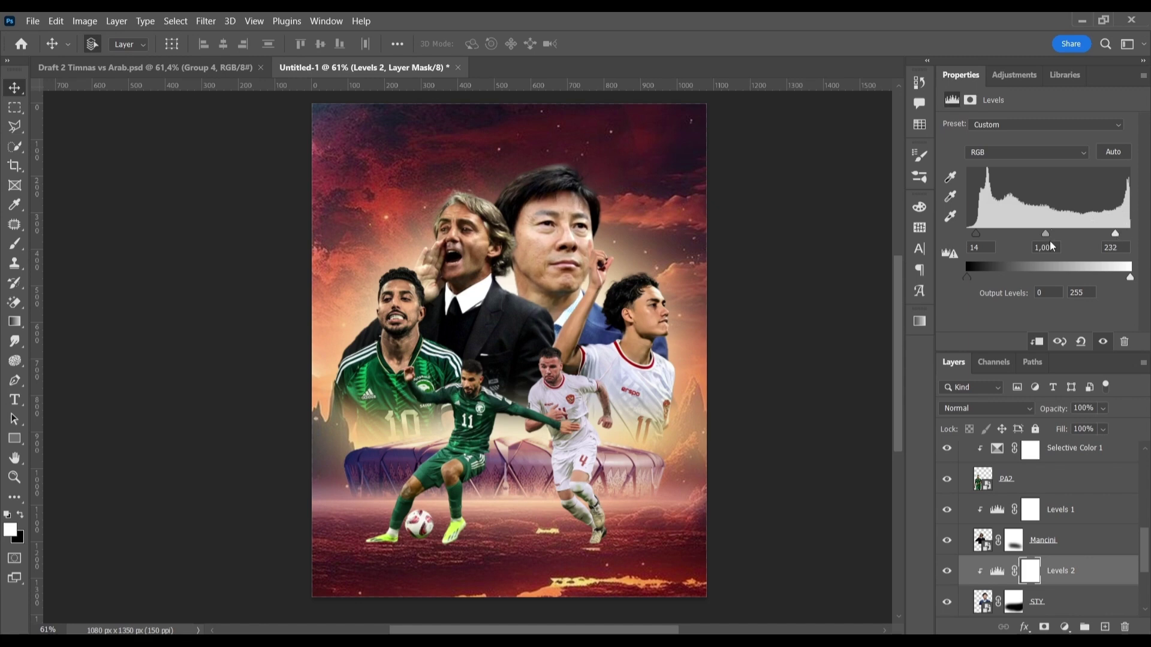
Add Levels to the PA2 player with highlights brightened to 240.
click(1055, 479)
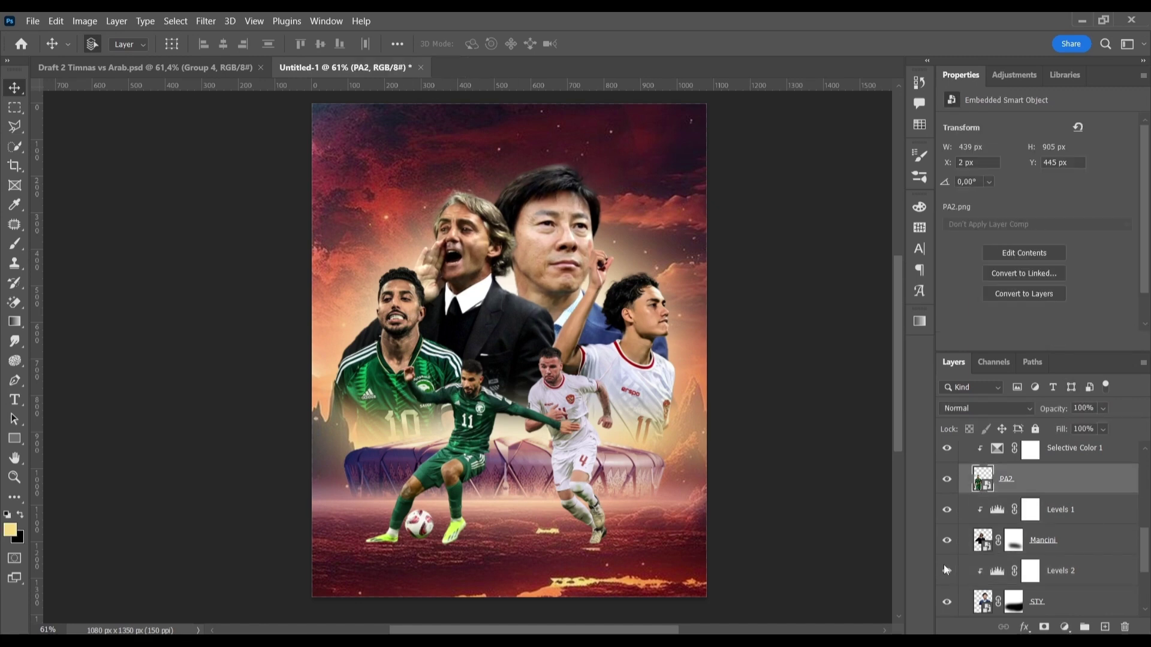
click(1064, 627)
click(1053, 426)
drag(1129, 234, 1120, 234)
Add a Levels adjustment to the Struick player layer.
scroll(1018, 509, up, 2)
click(1019, 480)
click(1064, 627)
click(1053, 424)
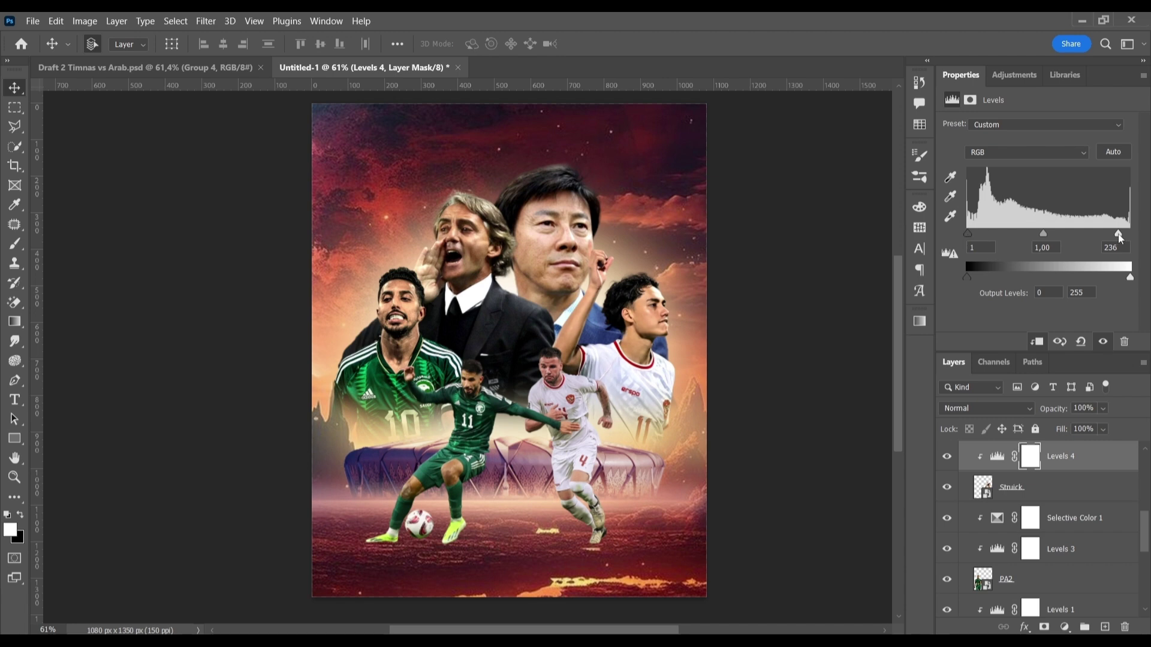
Add a Selective Color adjustment above the PA1 player layer.
scroll(1019, 509, up, 3)
click(1019, 486)
click(1064, 627)
click(1053, 617)
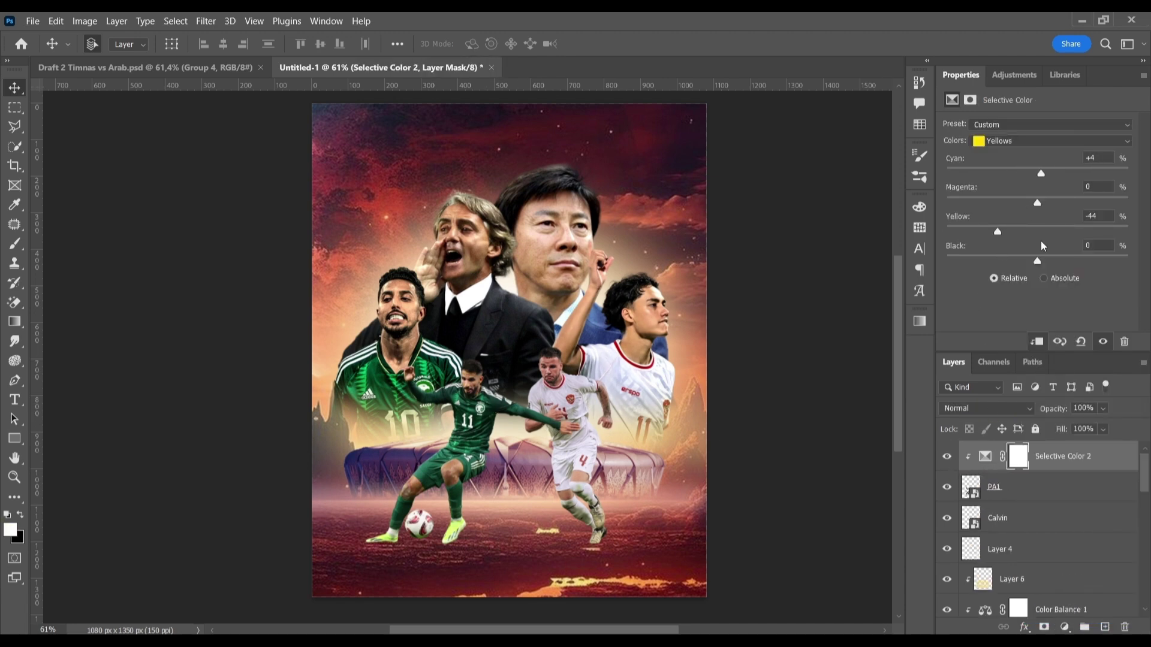
Fit the poster on screen and add a Levels adjustment above PA1.
scroll(471, 382, up, 5)
key(ctrl+0)
click(1019, 487)
click(1064, 627)
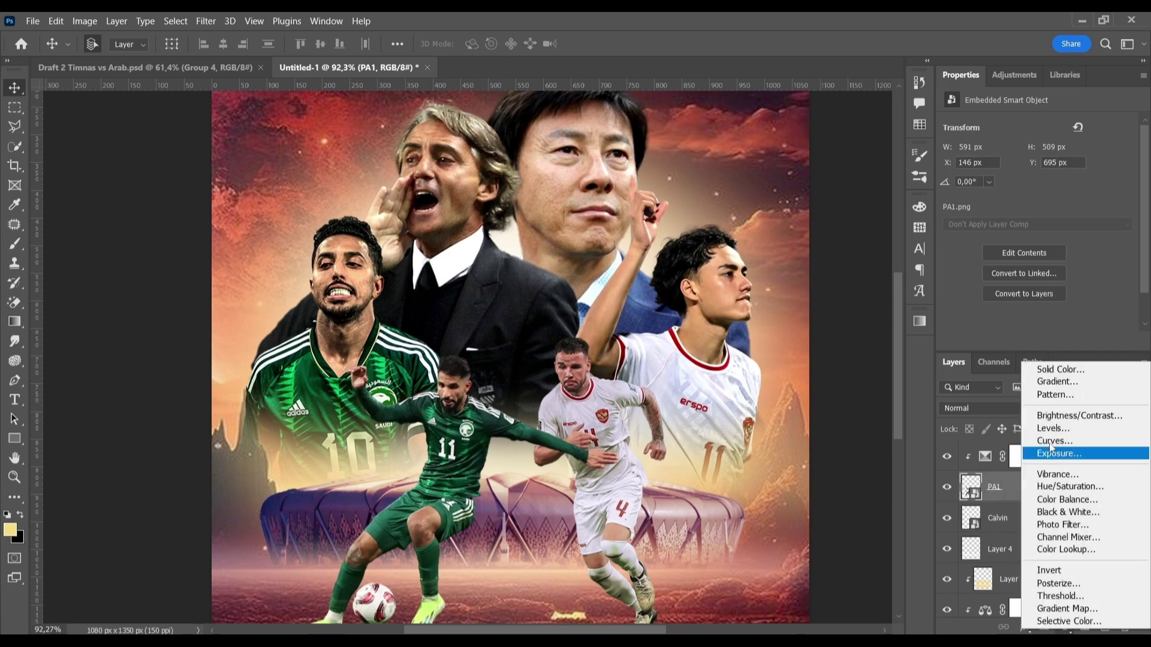
click(1053, 423)
Clip a Selective Color adjustment to Calvin, targeting the Whites colour range.
click(1019, 549)
click(1064, 627)
click(1053, 616)
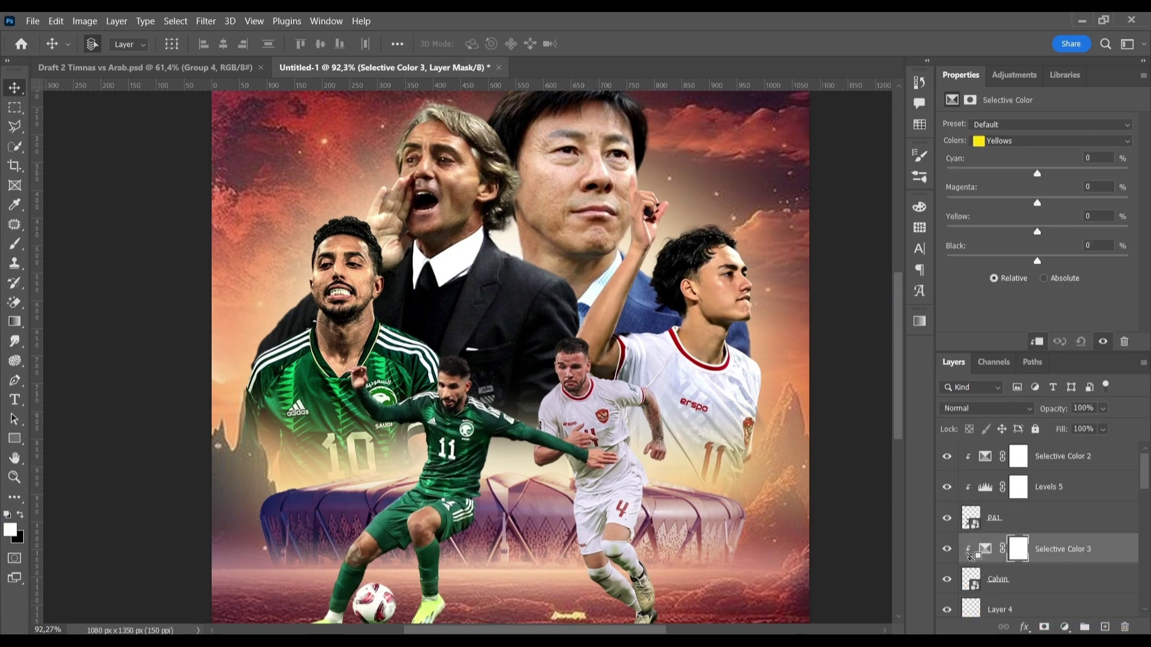
key(ctrl+alt+g)
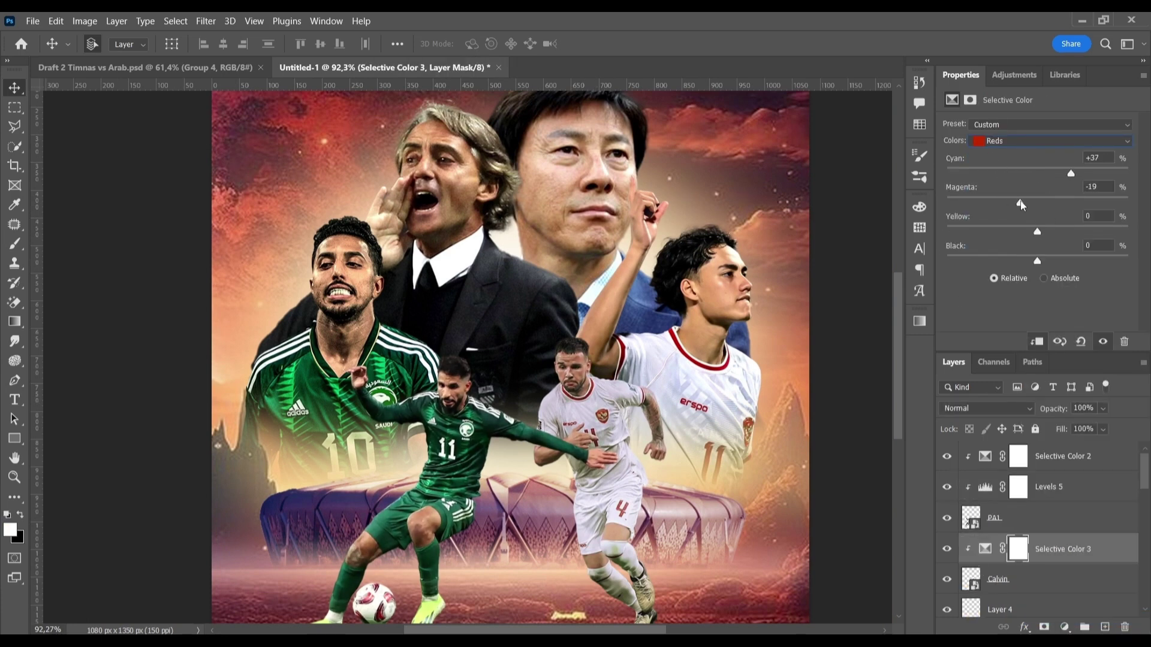
click(1055, 141)
click(1013, 225)
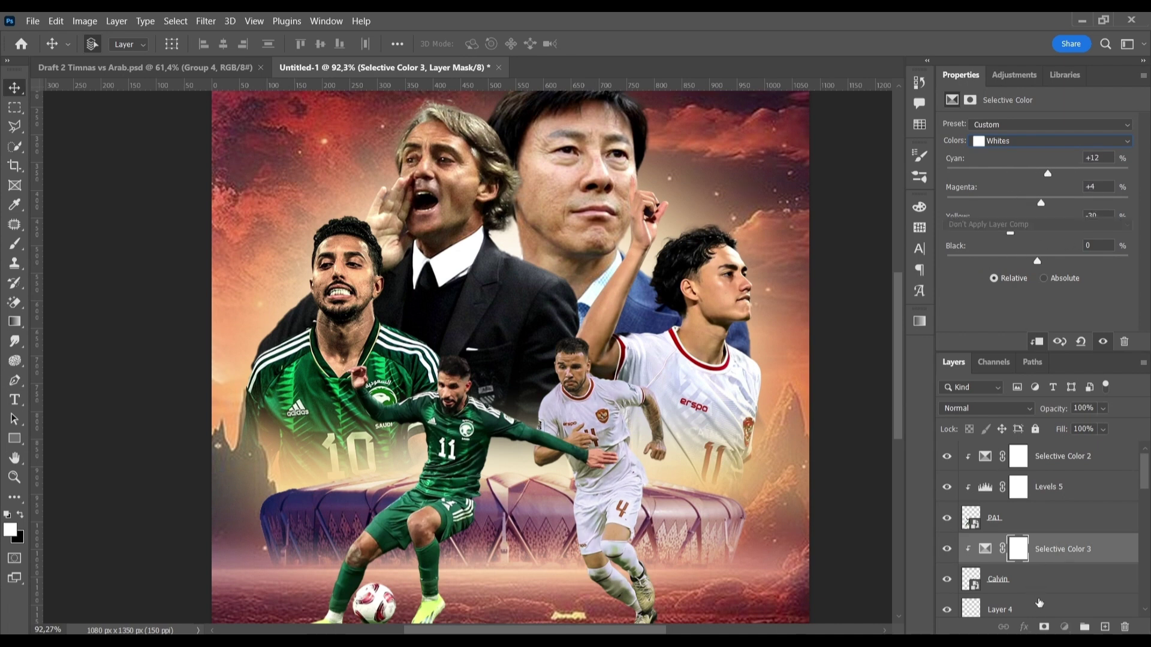
Clip a Levels 6 adjustment to Calvin and toggle it to compare.
click(1019, 579)
click(1064, 627)
click(1053, 424)
key(ctrl+alt+g)
click(947, 579)
click(947, 579)
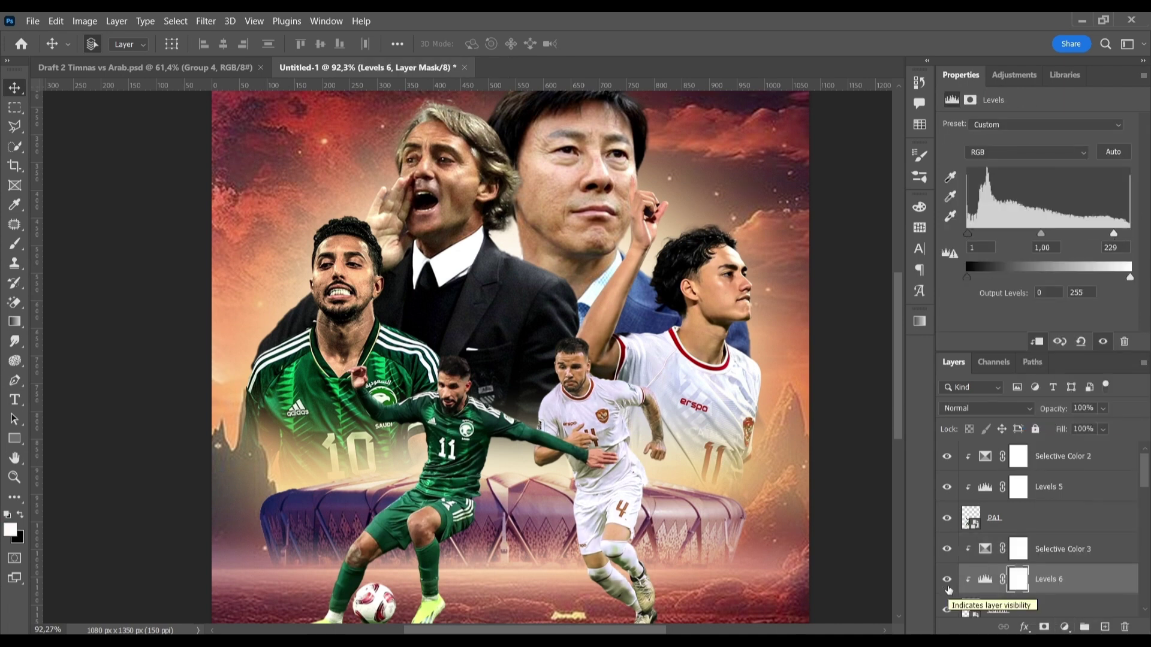
click(947, 579)
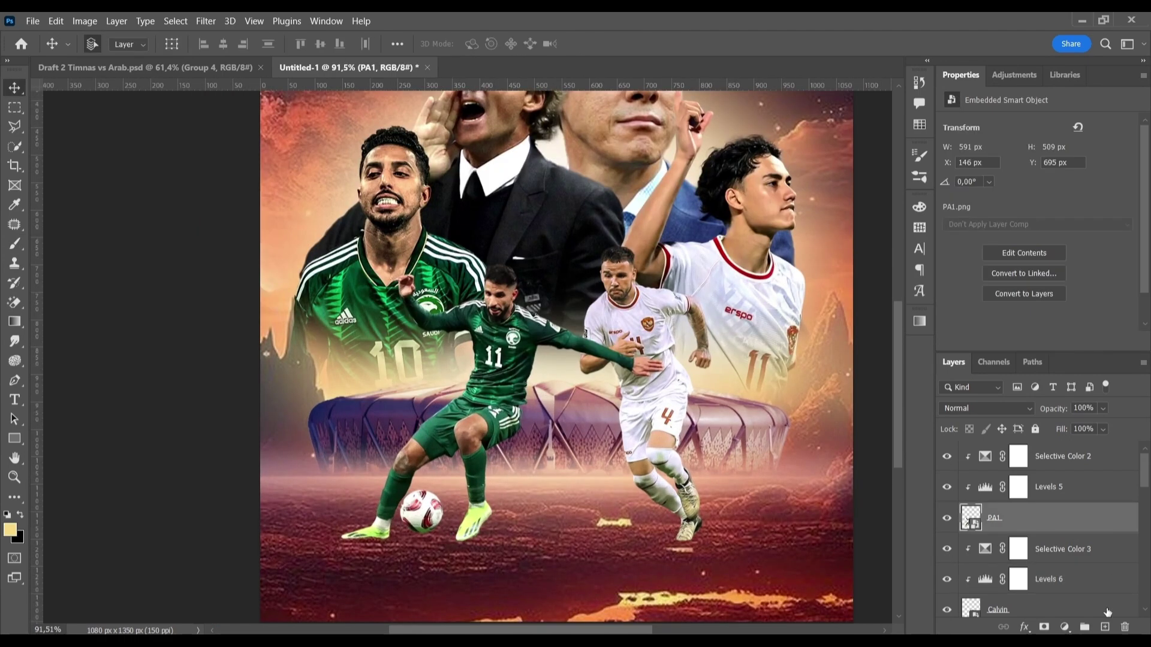
Add a clipped layer above PA1 with a black brush at 19% flow, size 70.
click(1104, 627)
key(ctrl+alt+g)
key(x)
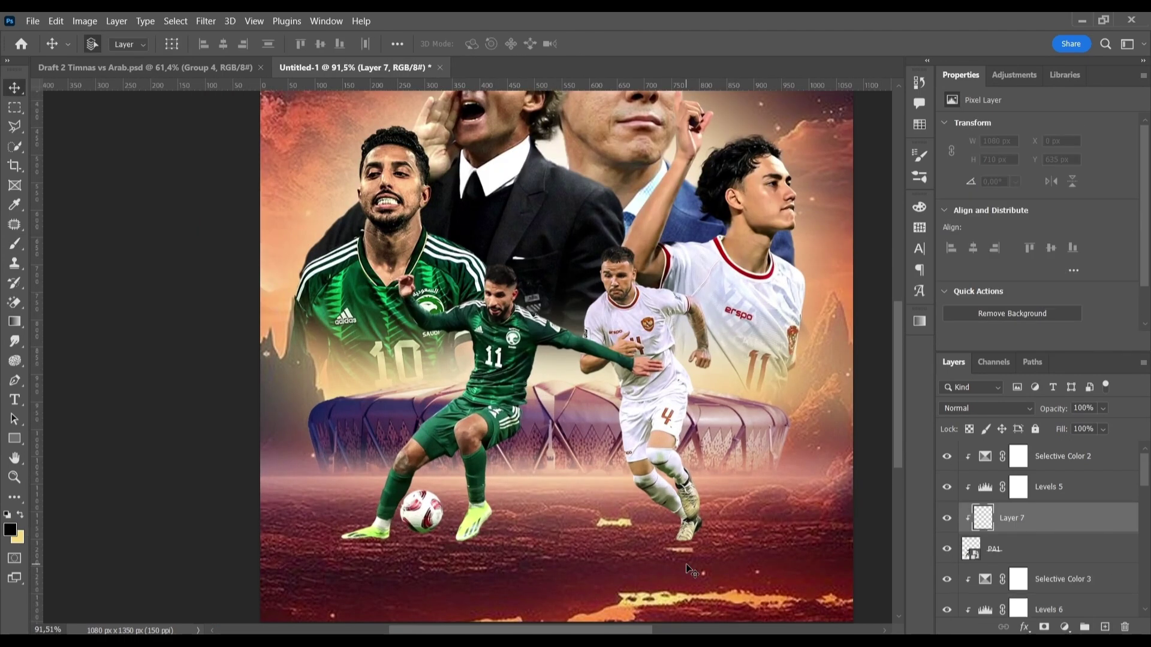
key(b)
scroll(492, 523, up, 5)
drag(438, 65, 437, 65)
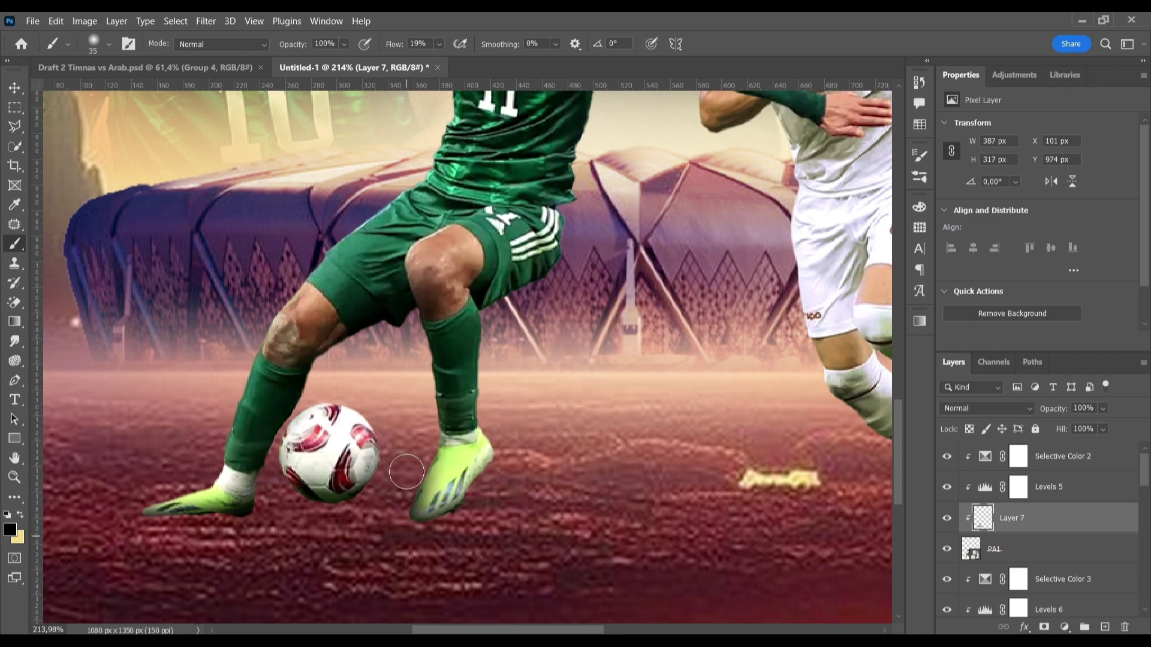
drag(406, 472, 323, 463)
key(])
key(])
key(])
Create a new layer and paint a shadow under the left boot.
click(971, 575)
key(ctrl+shift+alt+n)
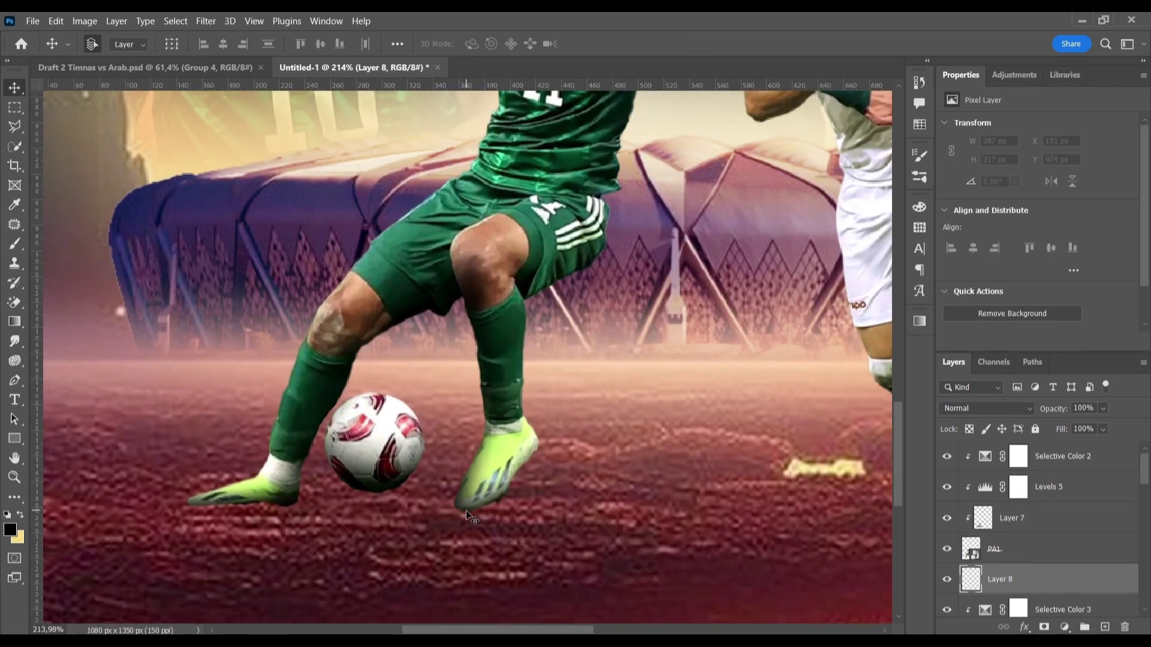
scroll(562, 587, down, 2)
click(281, 575)
scroll(281, 575, up, 1)
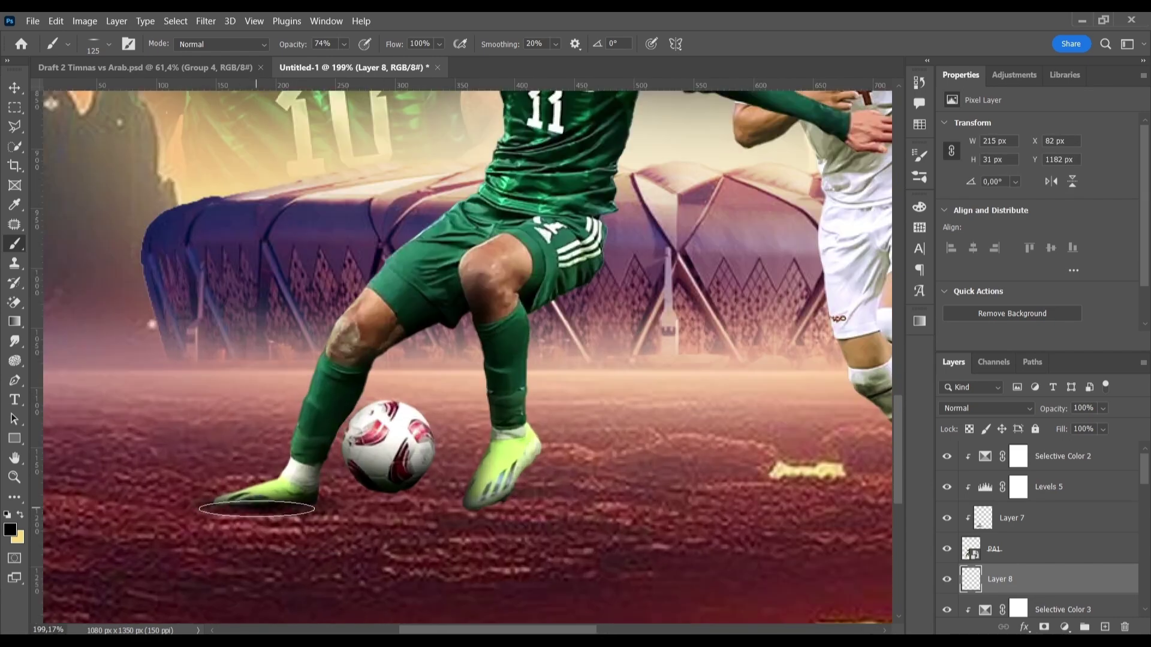
scroll(447, 536, down, 3)
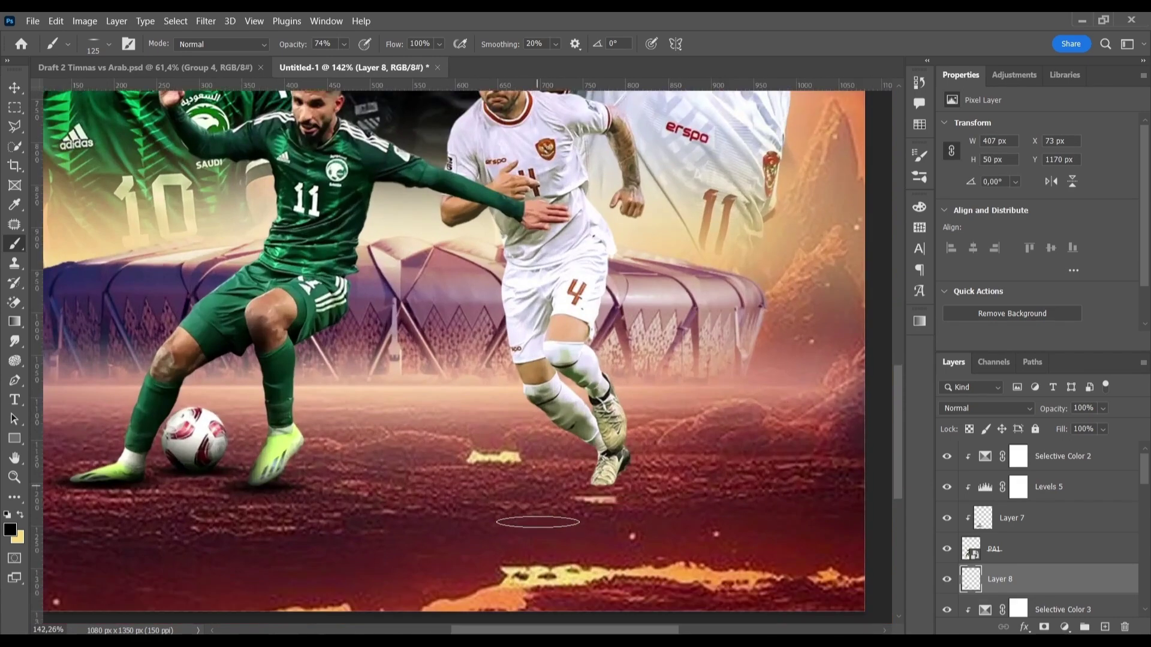
On another clipped layer, paint shadow strokes and a wide size-250 ground shadow.
key(ctrl+shift+alt+n)
key([)
key([)
key([)
scroll(503, 474, up, 3)
click(503, 475)
key(alt+[)
key(alt+[)
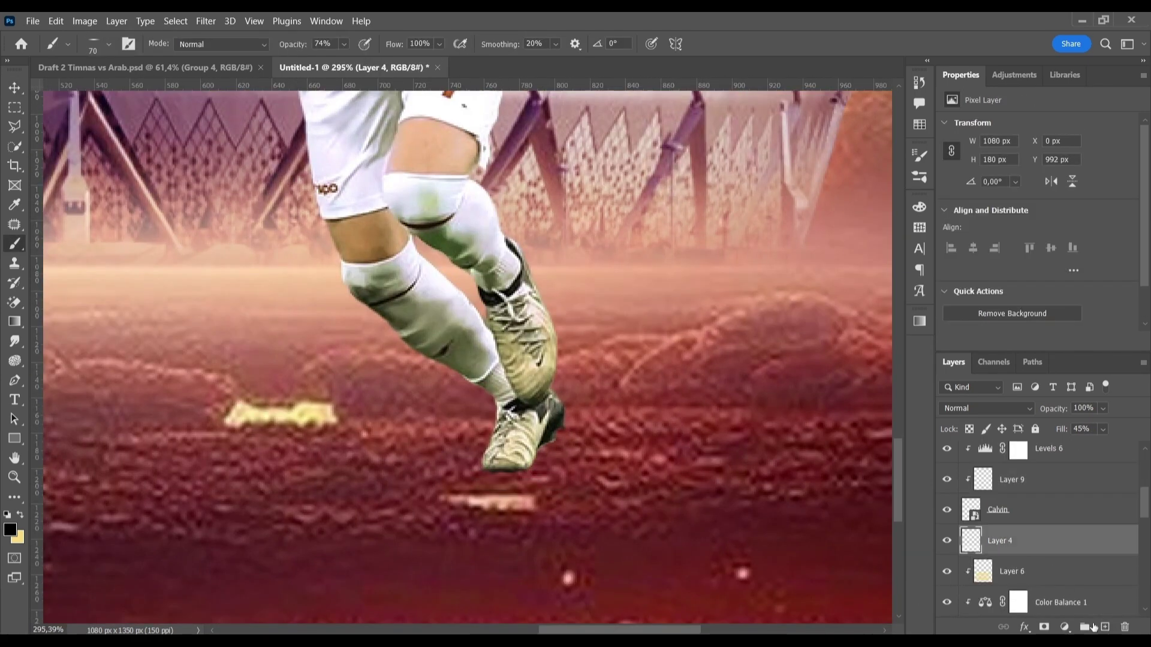
key(])
key(])
key(])
click(414, 487)
scroll(443, 324, down, 5)
scroll(444, 324, up, 3)
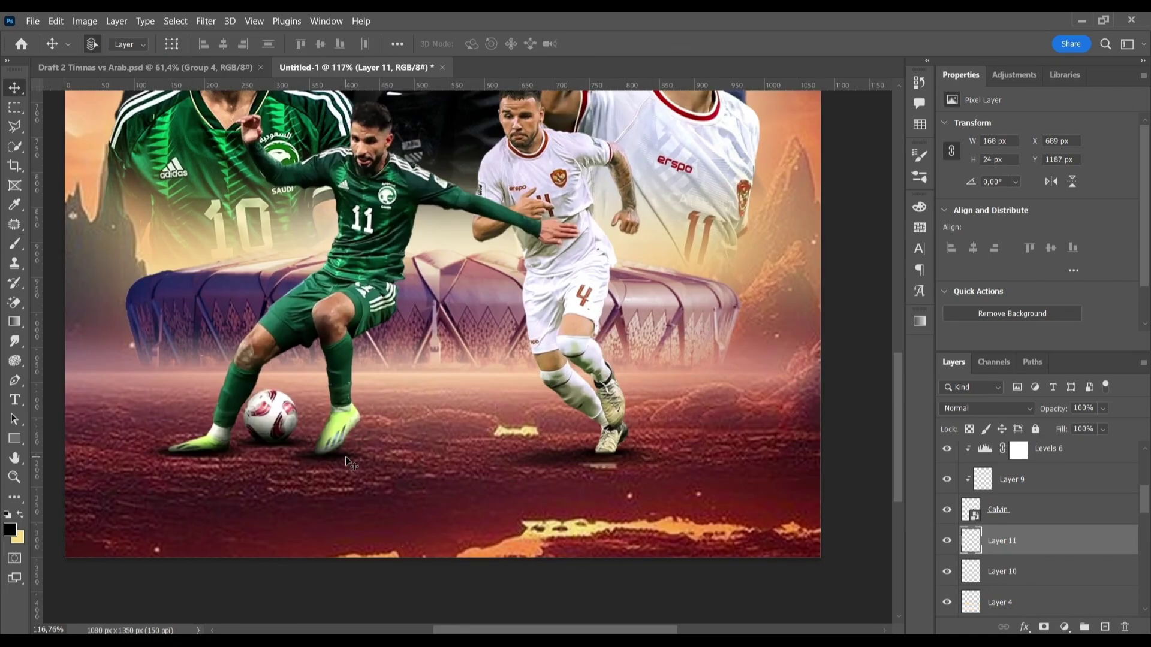
Move through the shadow layers to Layer 9 with the Brush tool active.
key(alt+[)
key(b)
key(v)
scroll(994, 605, up, 1)
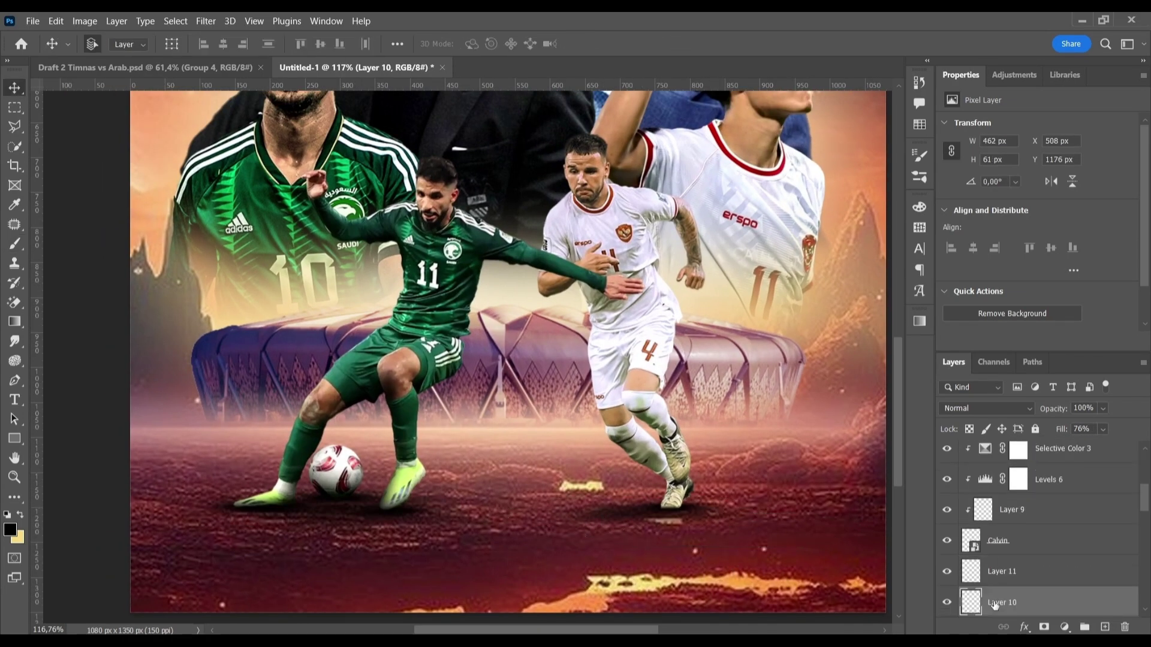
key(alt+])
key(b)
scroll(641, 594, up, 2)
Resize the brush from 500 down to 40, then add a mask to Layer 9.
key(alt+])
key(alt+])
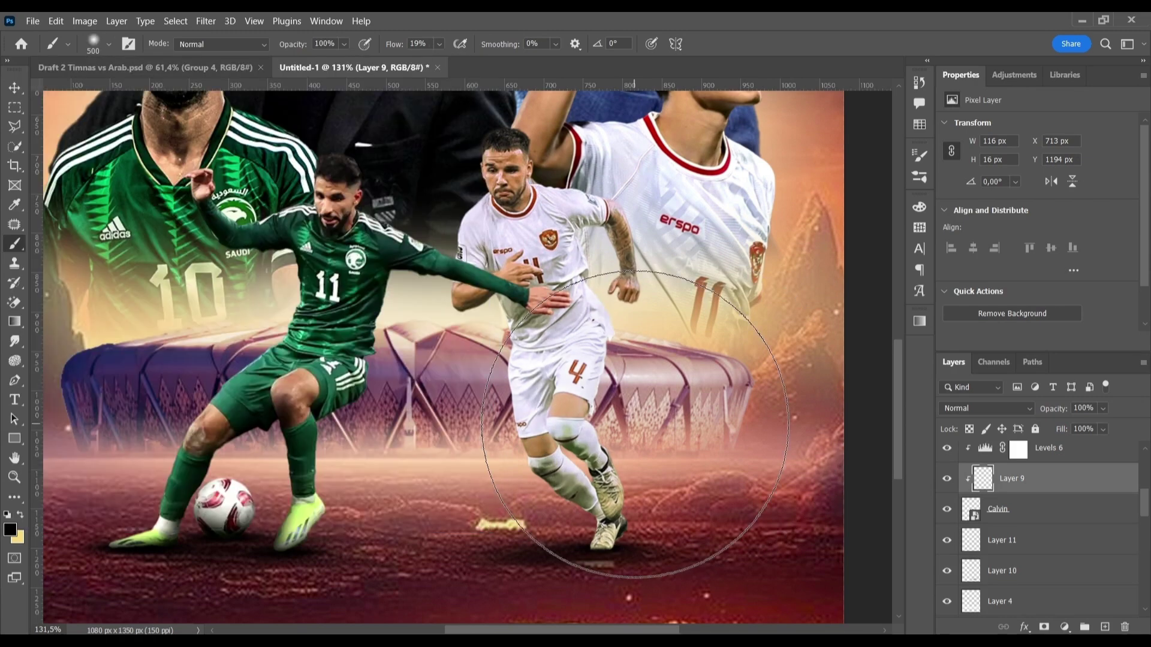
key([)
key([)
key([)
scroll(642, 580, up, 3)
scroll(568, 495, down, 5)
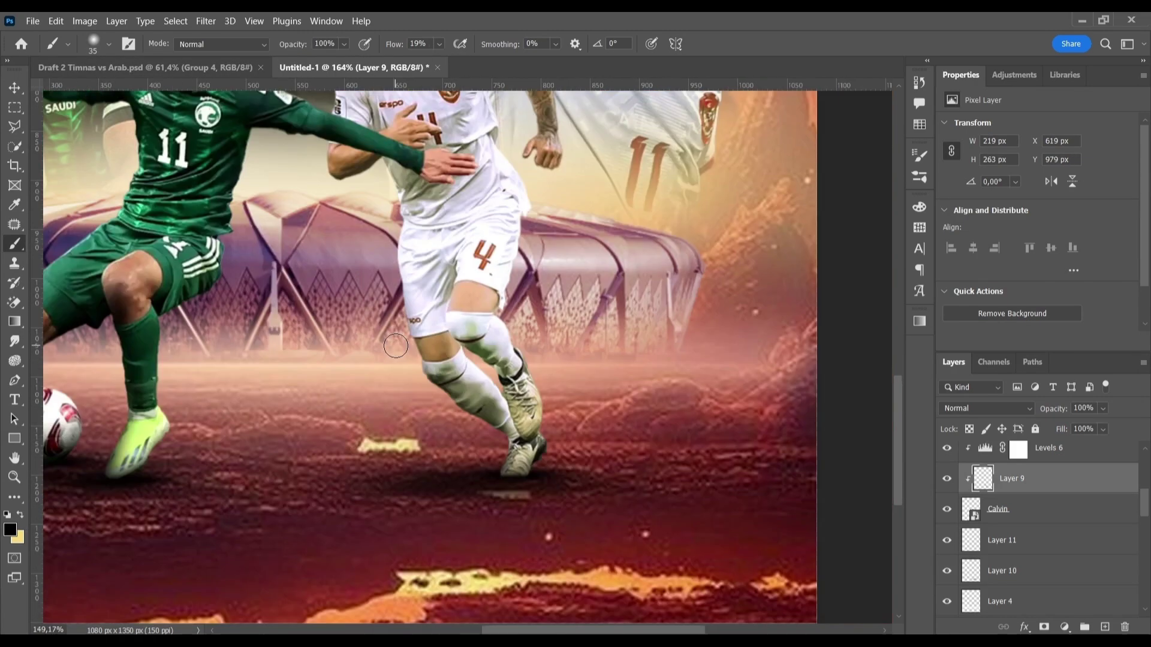
scroll(496, 460, up, 3)
scroll(622, 506, up, 3)
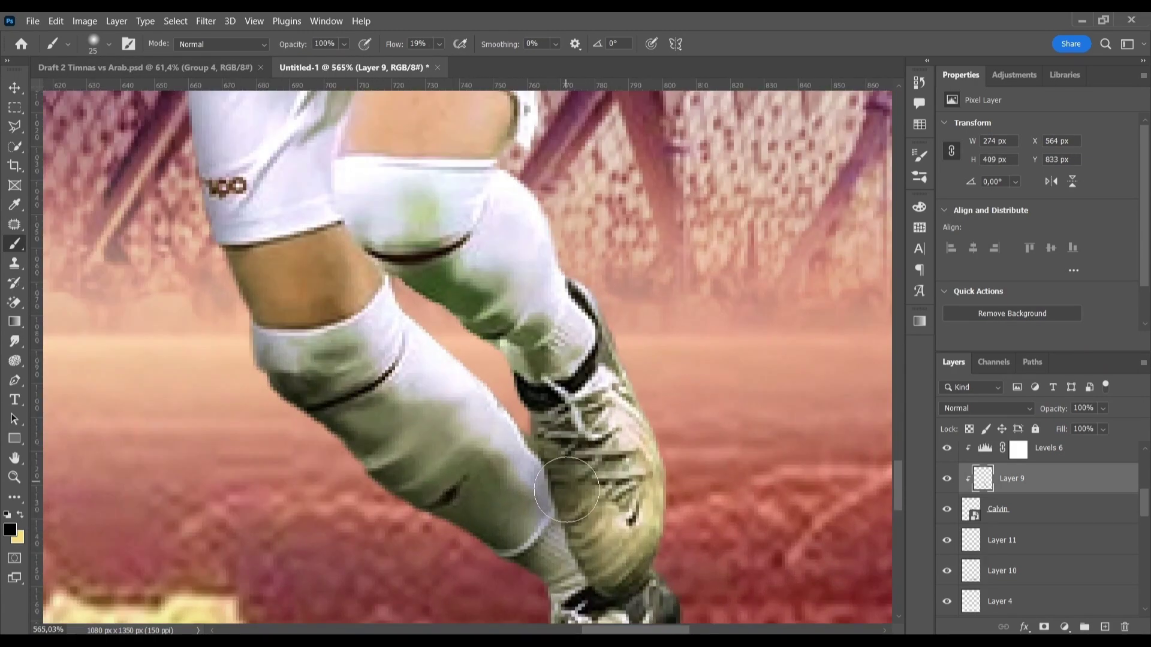
key([)
scroll(539, 359, up, 2)
click(1044, 627)
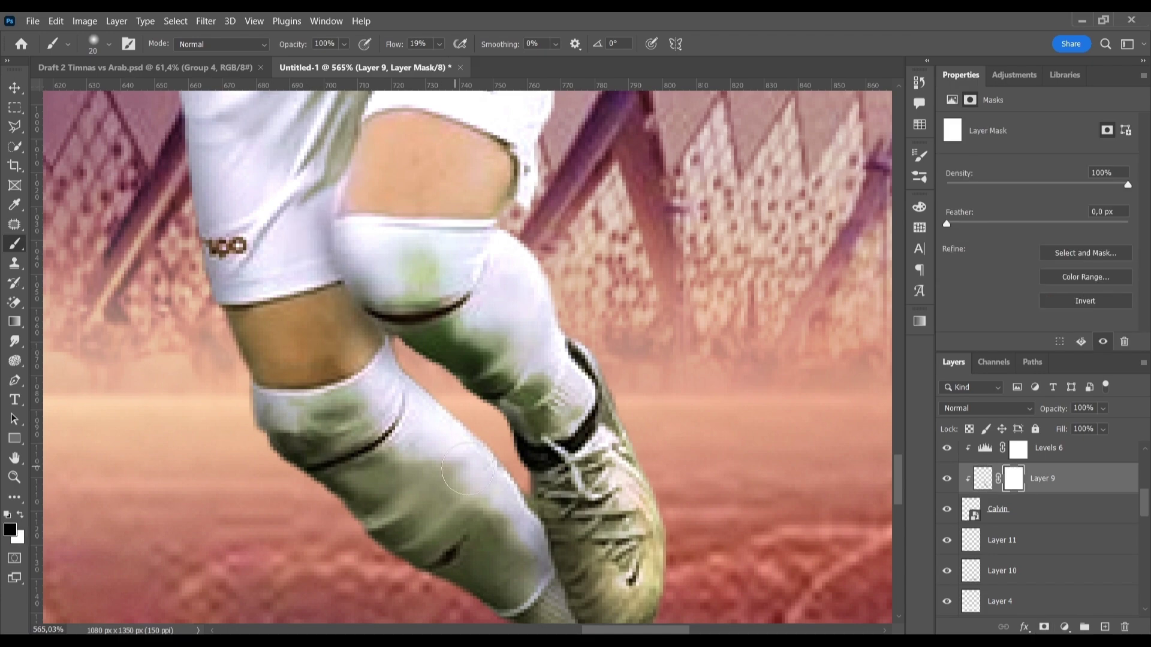
key(ctrl+0)
Select Layer 7 above PA1 and shrink the brush to 45.
key(v)
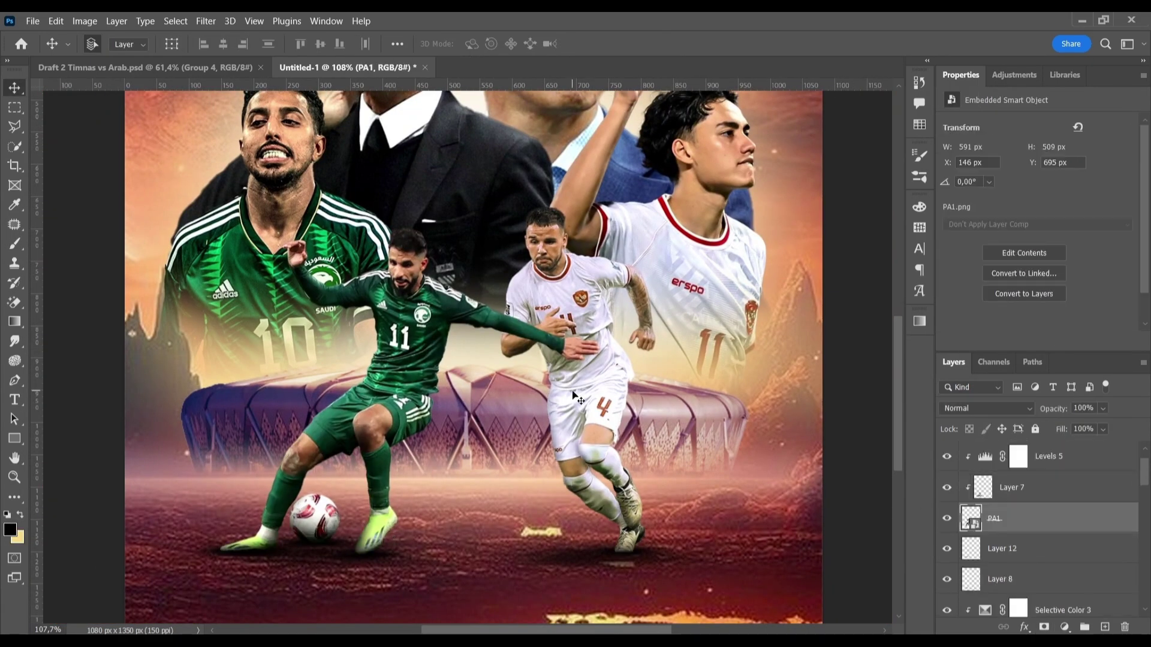
key(b)
key(alt+bracketright)
key(bracketleft)
key(bracketleft)
key(bracketleft)
scroll(364, 323, up, 5)
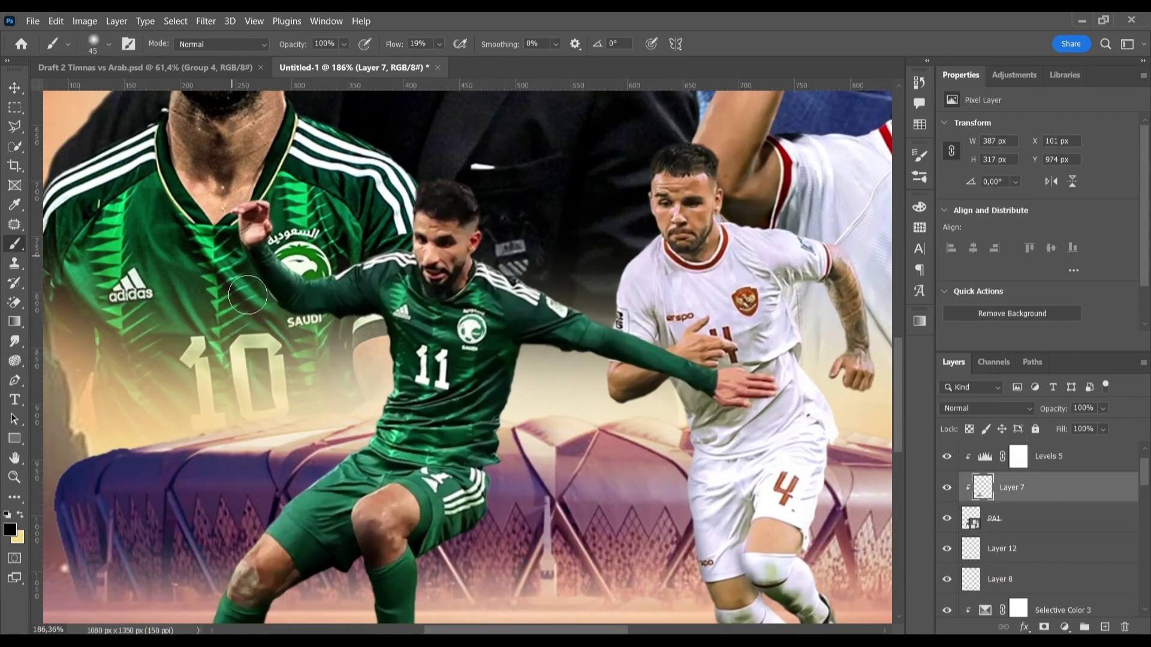
scroll(620, 359, down, 5)
scroll(621, 360, up, 5)
key(v)
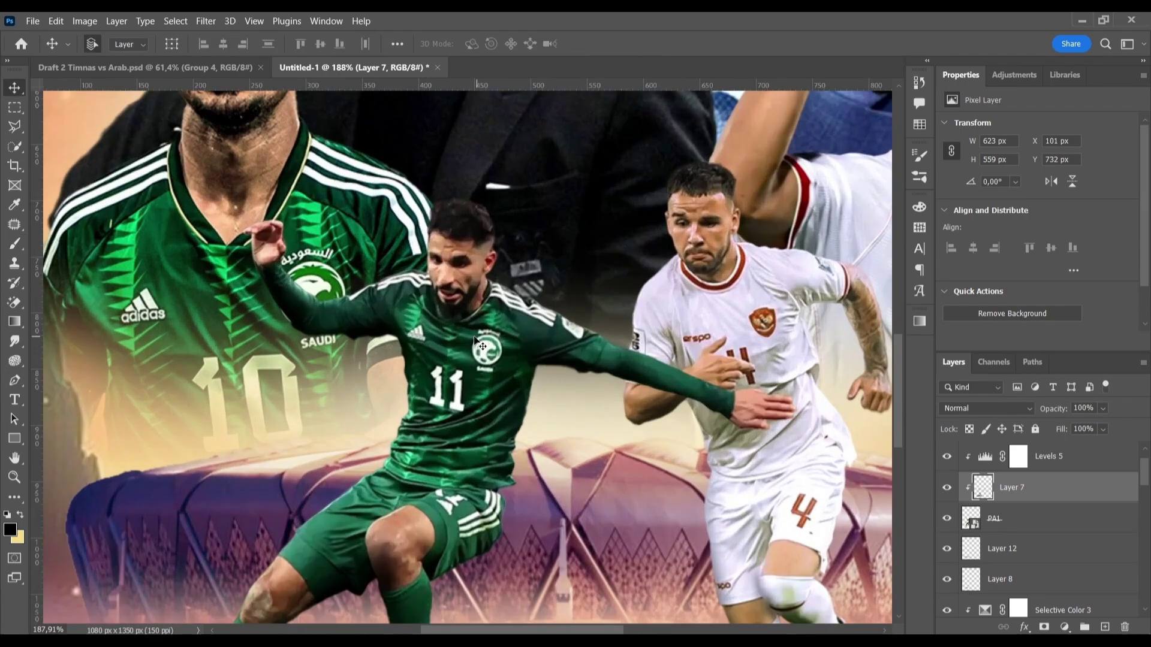
Add a Curves adjustment raised to brighten, with its mask inverted to hide it.
ctrl+click(1104, 627)
click(1065, 627)
click(1060, 451)
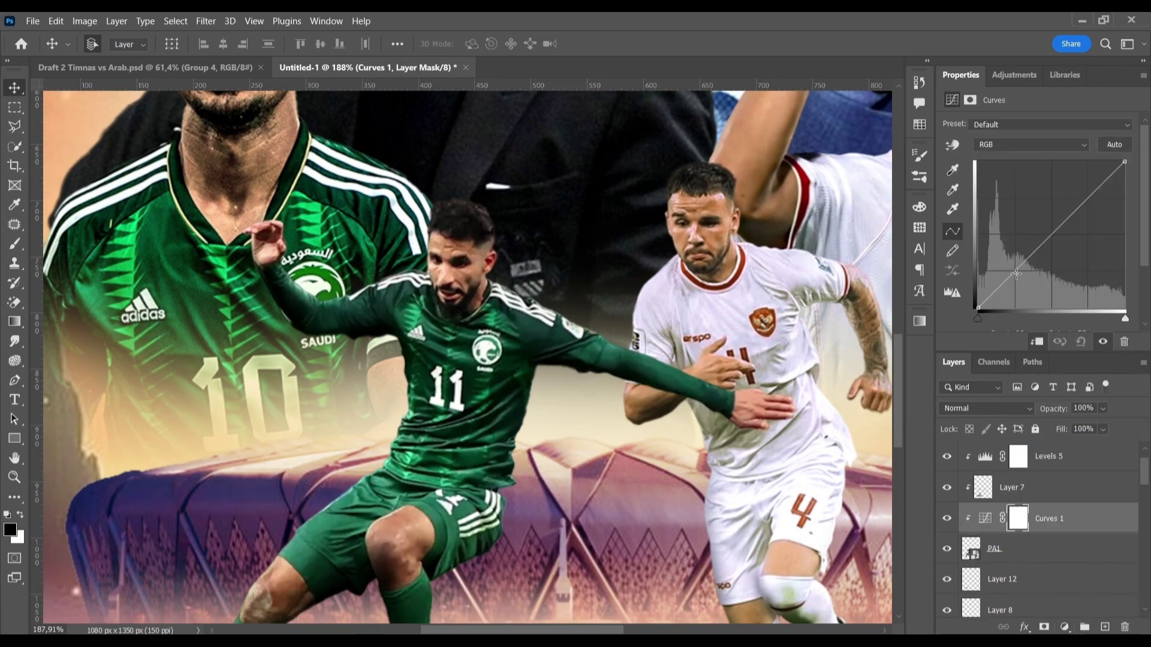
mouse_move(998, 288)
mouse_down()
mouse_move(996, 303)
mouse_move(1033, 229)
mouse_up()
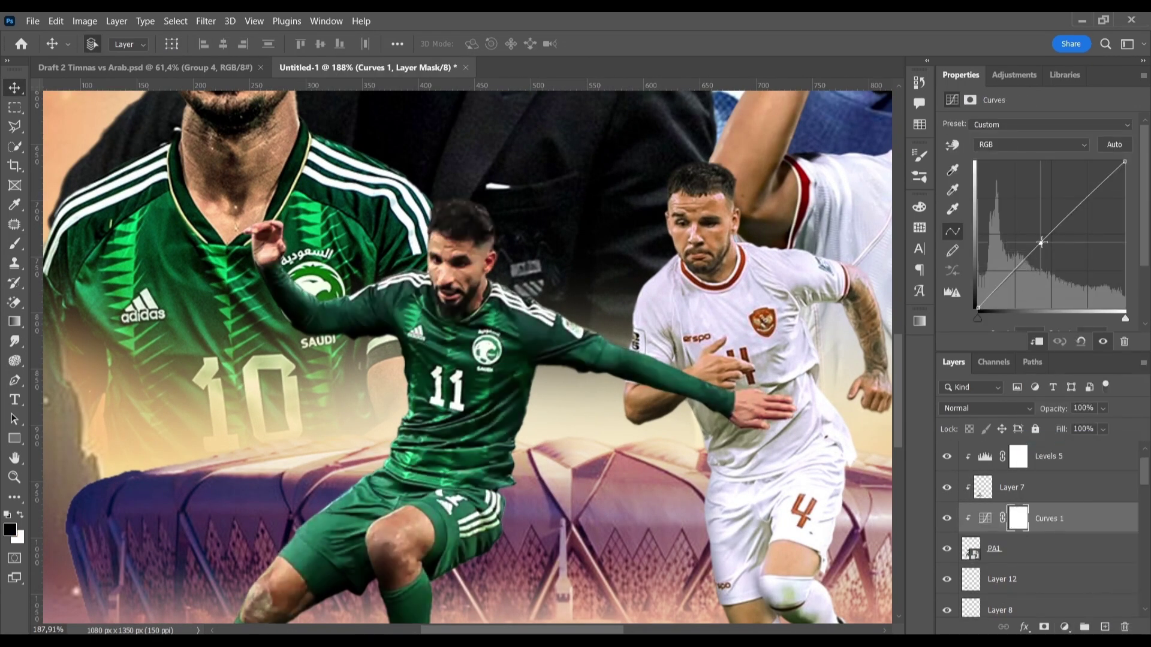
key(ctrl+i)
Paint the Curves brightening over the No. 11 Saudi player's face and knee.
key(b)
scroll(490, 227, up, 2)
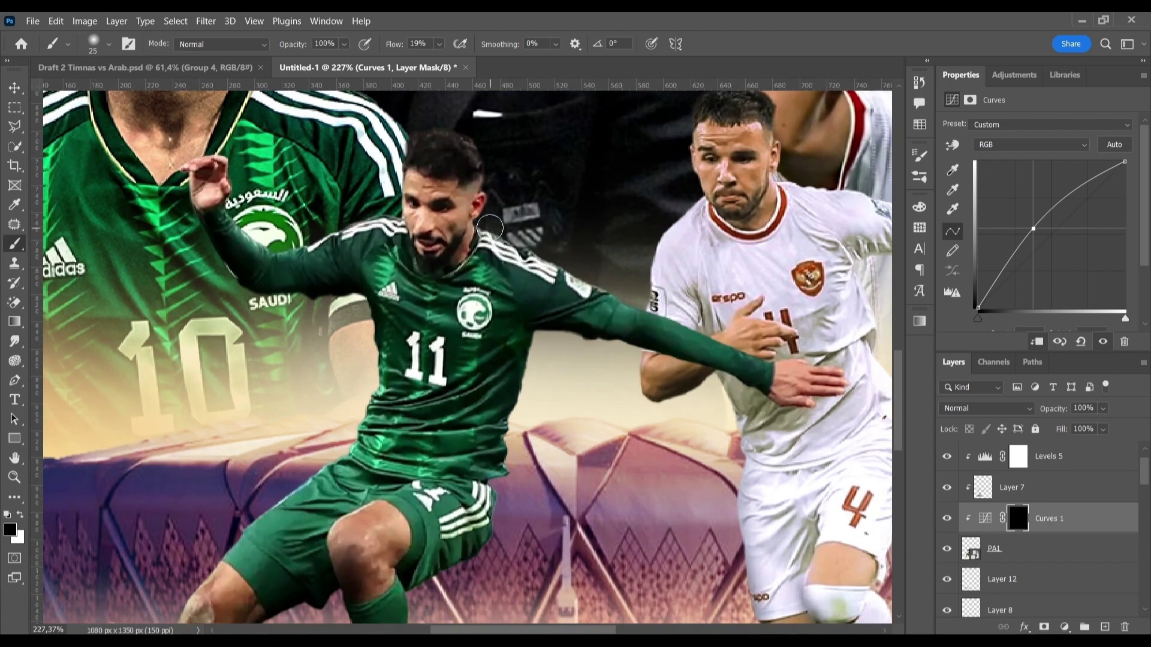
scroll(489, 216, up, 5)
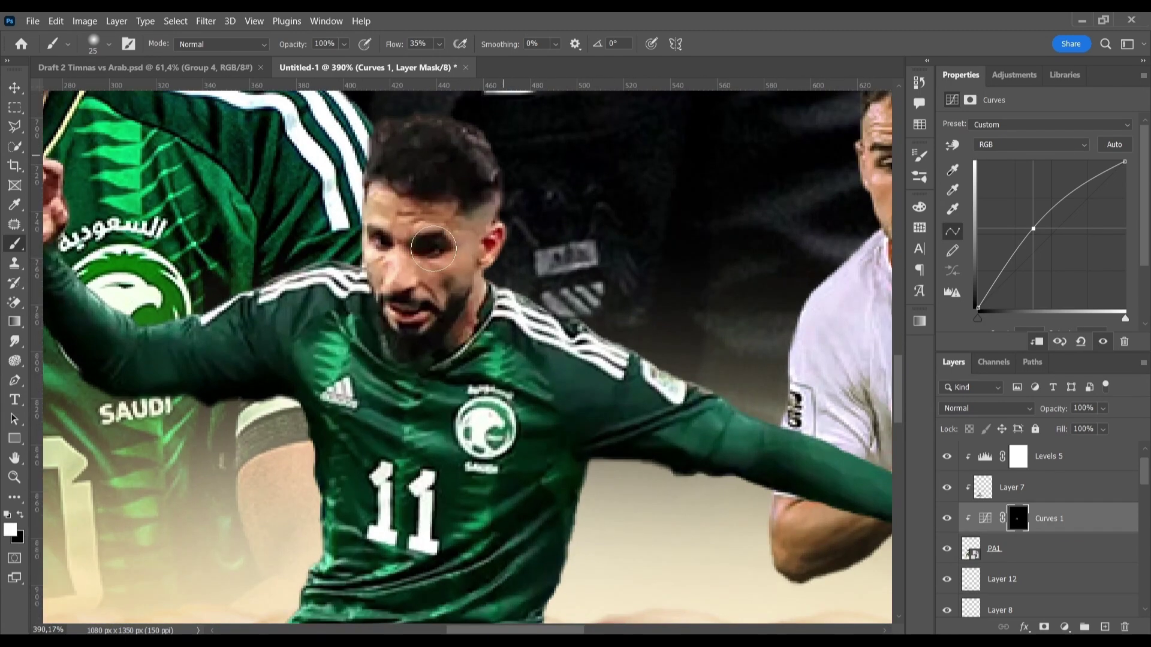
mouse_move(503, 389)
mouse_down()
mouse_move(859, 507)
mouse_move(695, 464)
mouse_up()
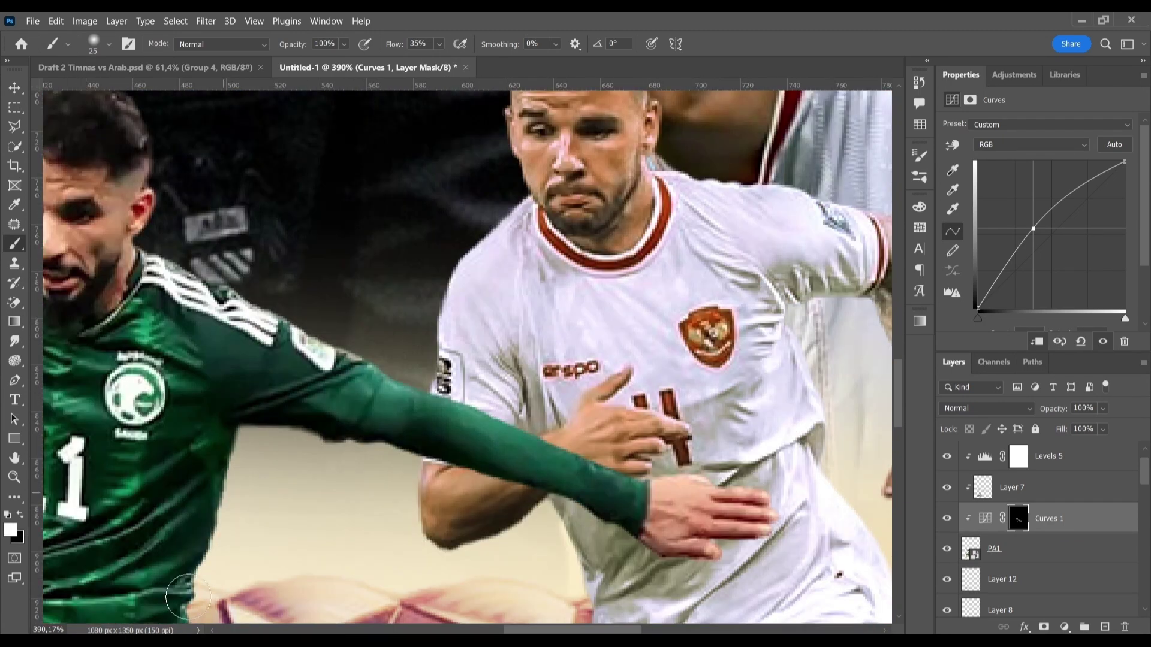
scroll(188, 596, down, 4)
scroll(494, 604, down, 2)
drag(436, 346, 462, 367)
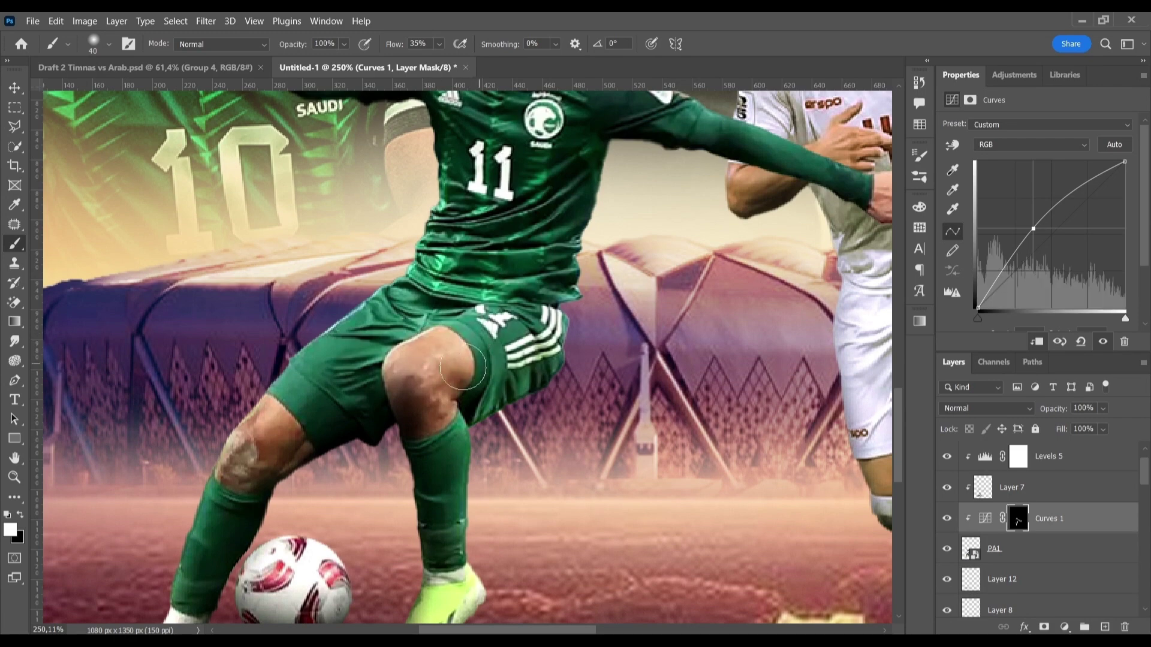
scroll(330, 343, down, 2)
scroll(368, 225, up, 2)
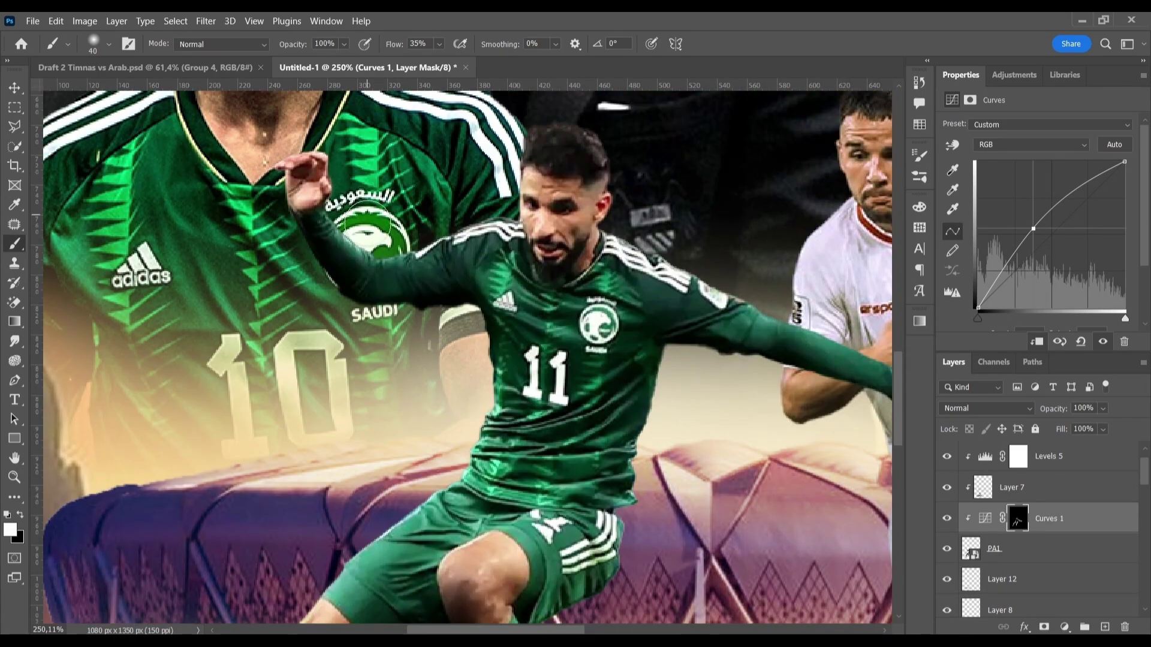
scroll(621, 180, up, 1)
scroll(660, 269, down, 3)
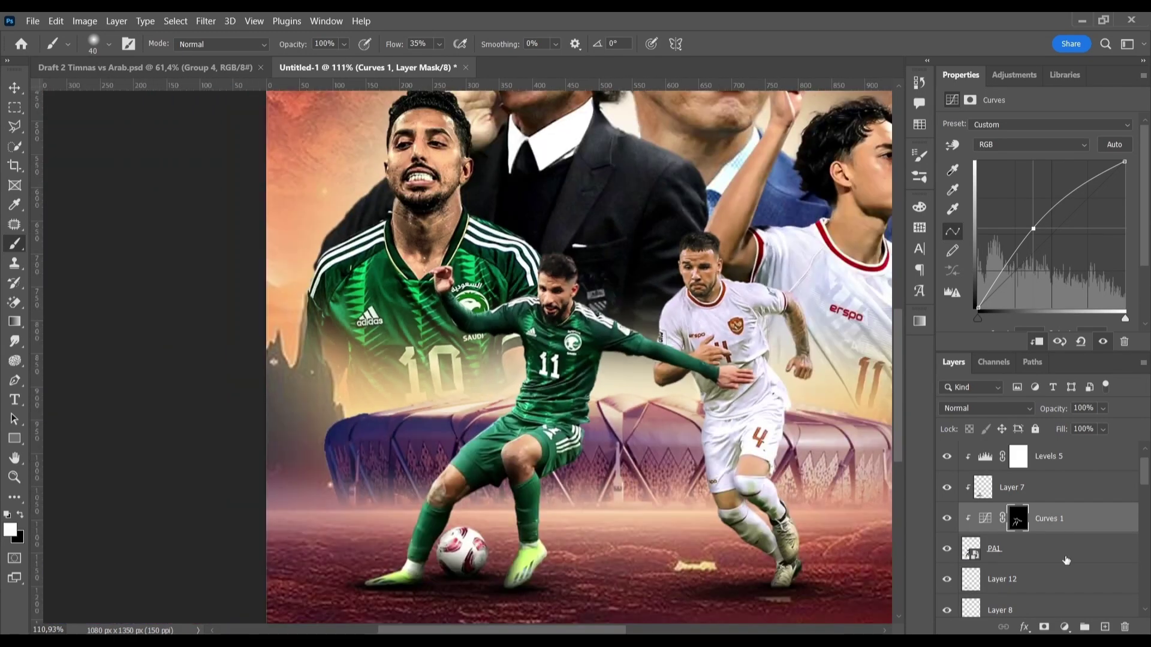
scroll(711, 405, up, 1)
click(1065, 627)
Add Curves 2 with an inverted mask and paint it over the Indonesian player's knee.
click(1049, 442)
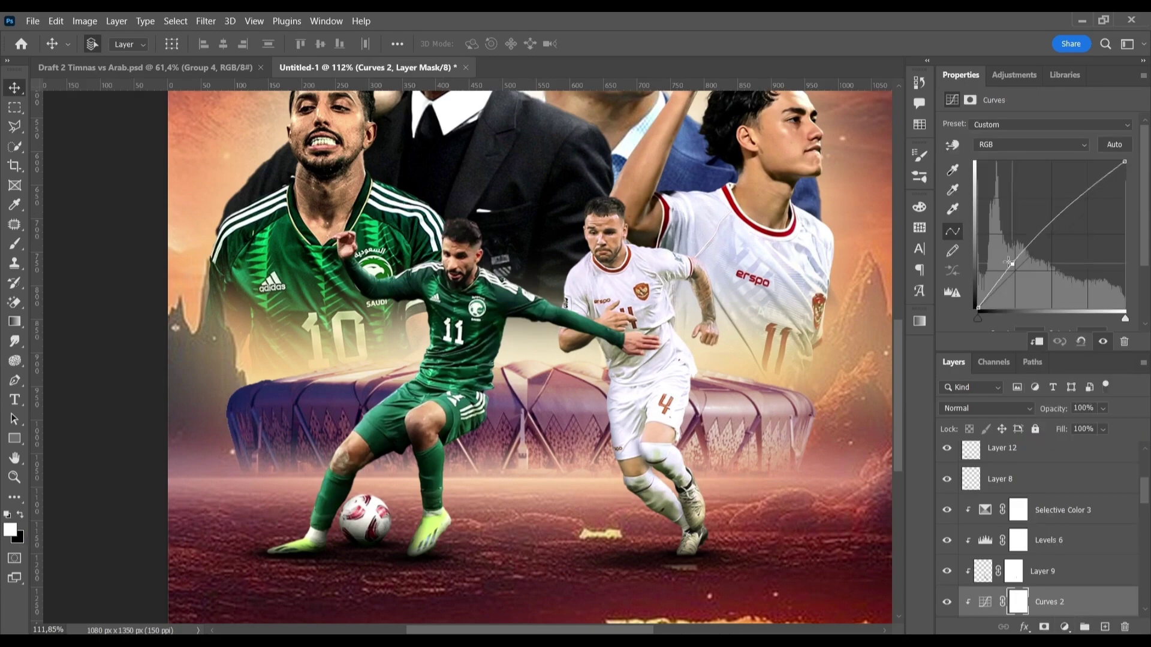
key(ctrl+i)
key(b)
scroll(600, 384, up, 2)
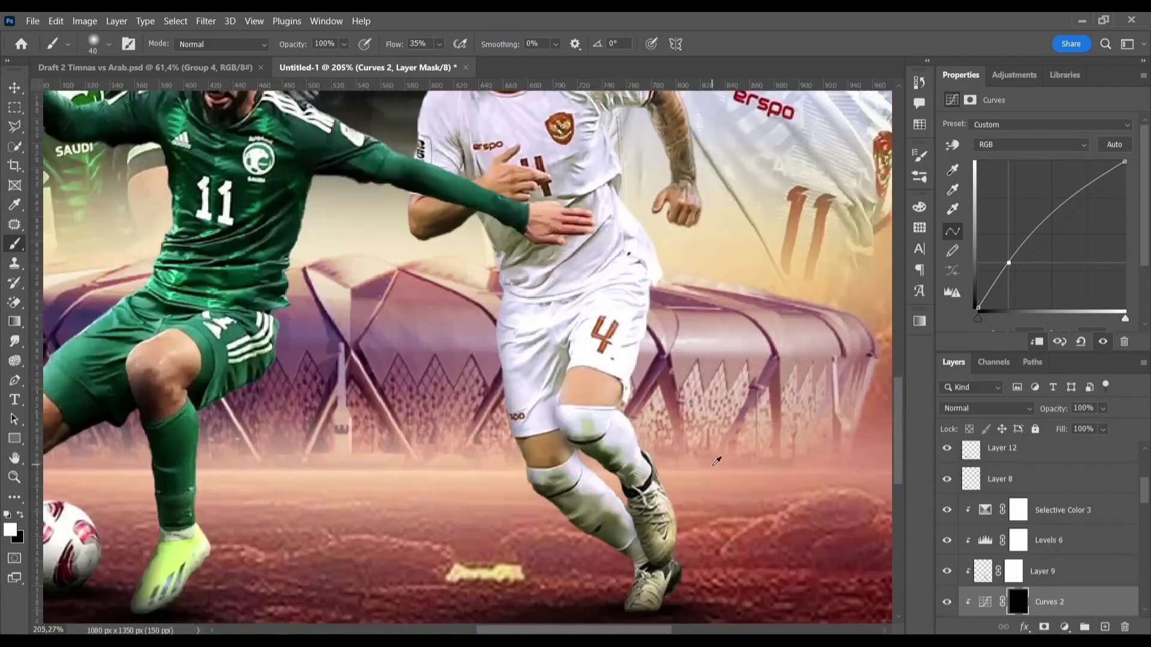
scroll(600, 383, up, 1)
drag(563, 366, 612, 386)
scroll(570, 184, up, 2)
scroll(558, 203, up, 1)
Paint Curves 2 over the No. 4 player's face and jersey edges, brush resized from 30.
key(bracketleft)
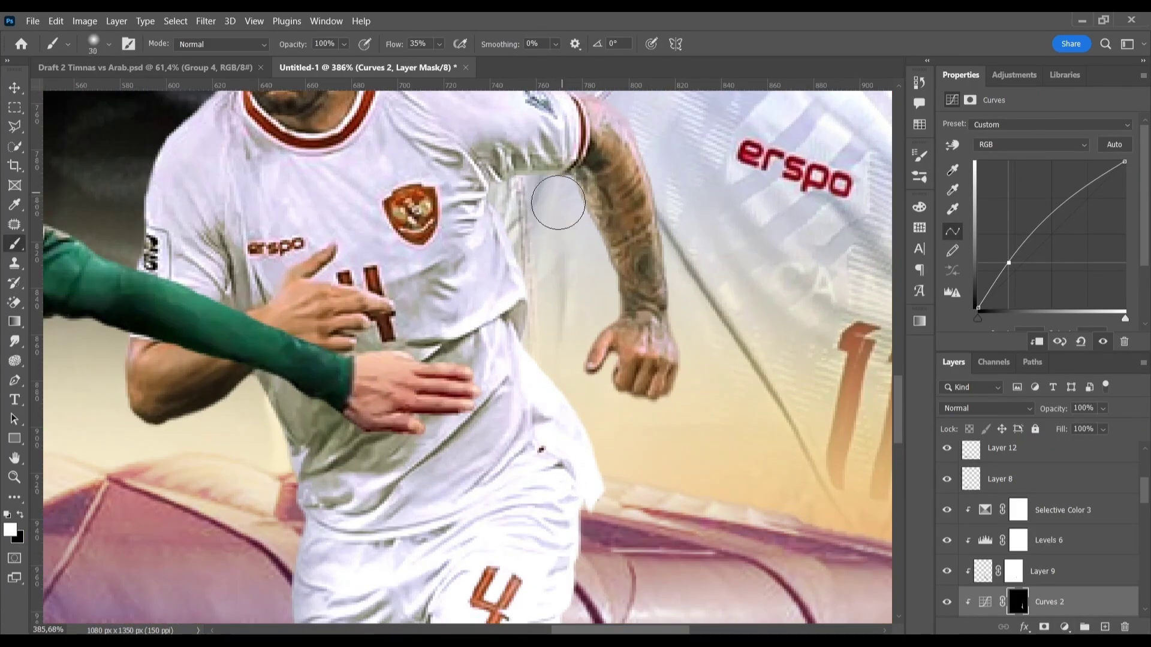
scroll(601, 216, up, 3)
scroll(405, 190, up, 2)
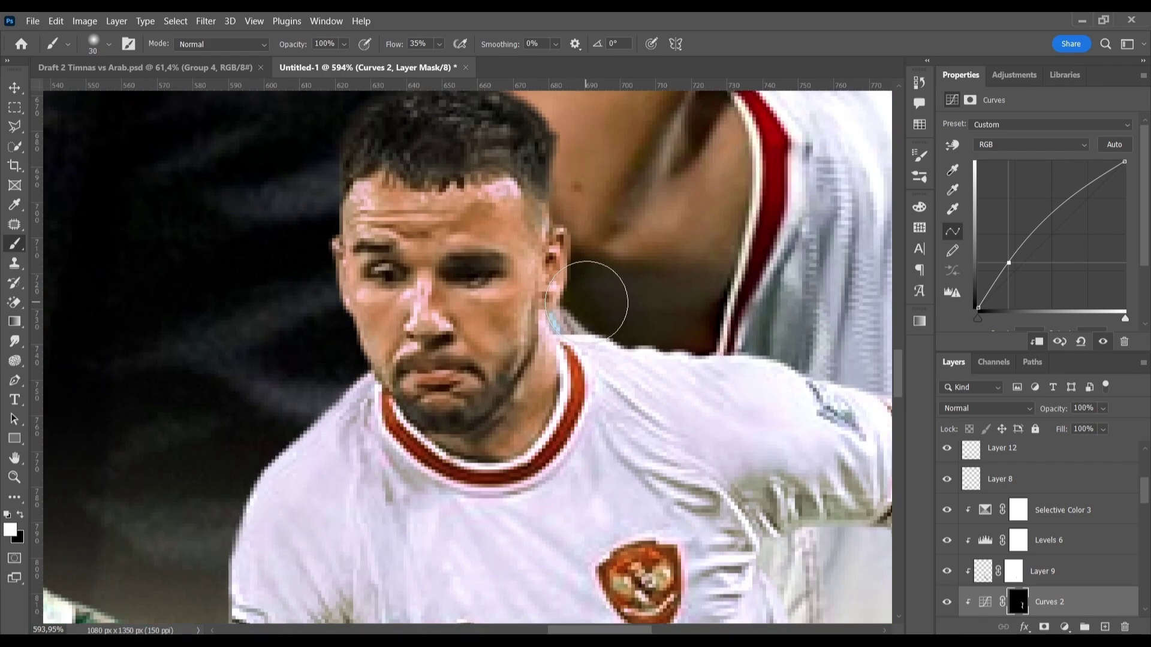
key(bracketright)
key(bracketright)
key(bracketright)
scroll(599, 288, up, 1)
scroll(290, 377, up, 1)
scroll(504, 234, left, 3)
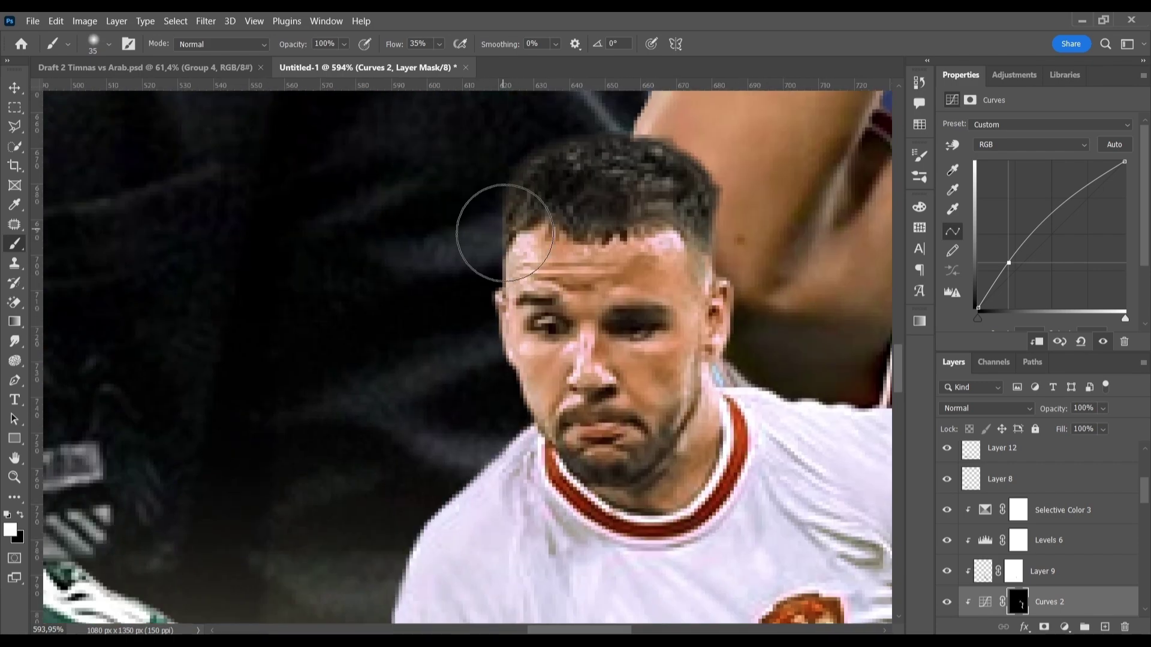
key(bracketright)
Refine the Curves 2 mask around the No. 4 player's knees and legs with a smaller brush.
scroll(436, 262, down, 3)
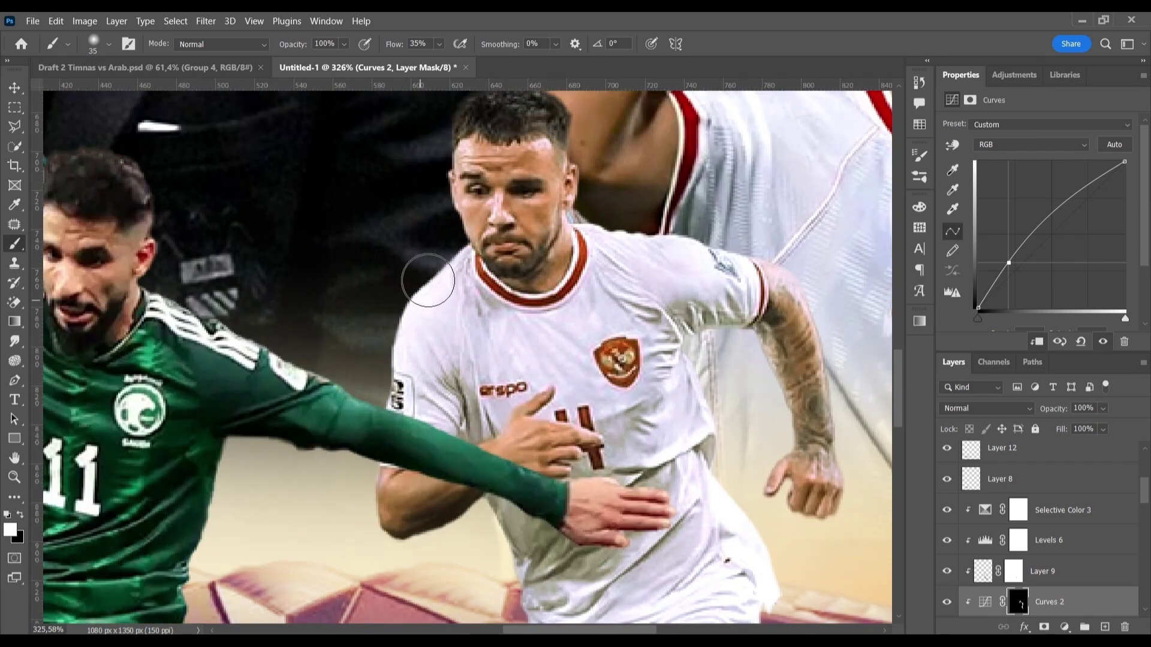
scroll(602, 453, down, 5)
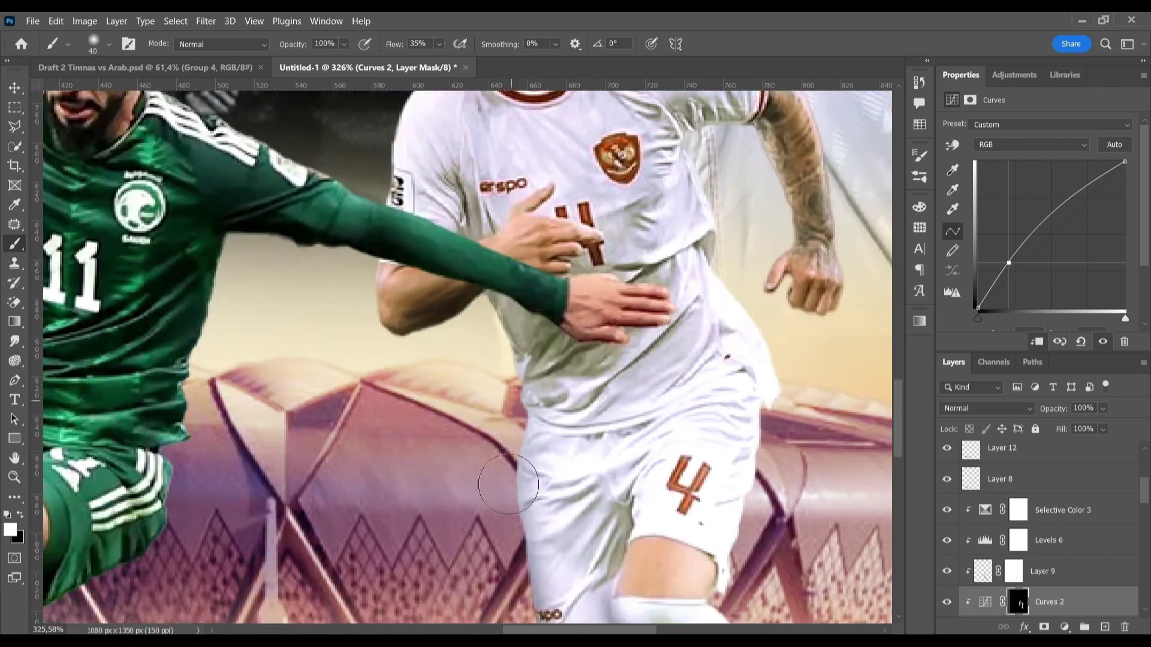
scroll(602, 453, down, 2)
scroll(527, 405, up, 5)
key(bracketleft)
key(bracketleft)
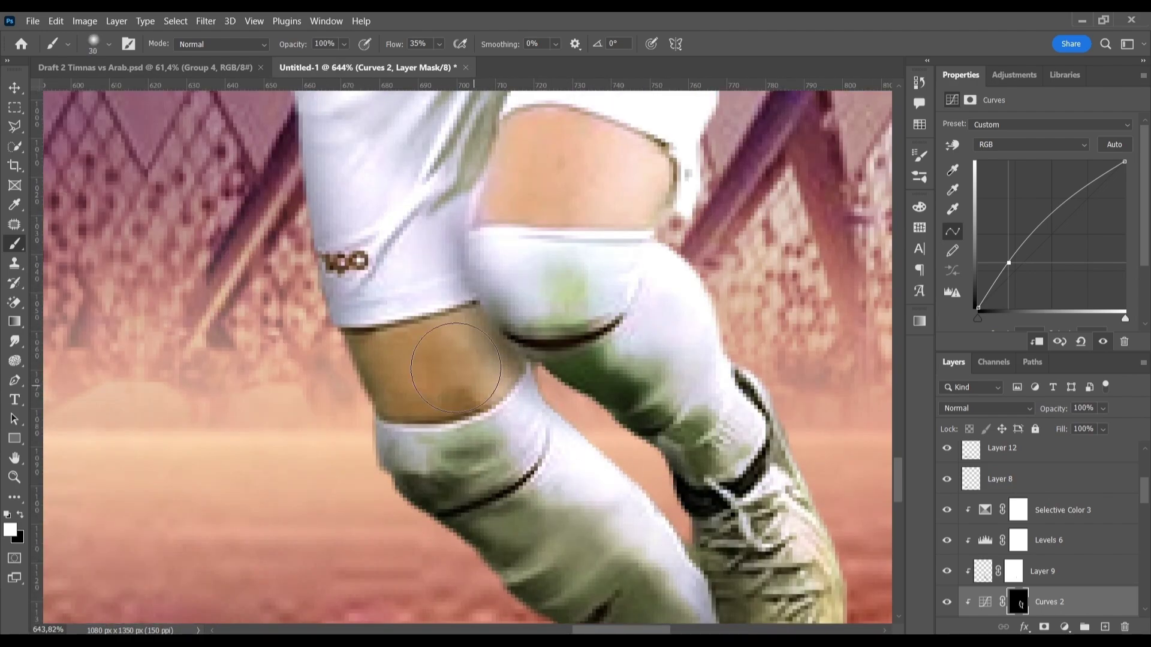
scroll(455, 368, down, 2)
scroll(456, 368, down, 2)
scroll(629, 501, up, 2)
scroll(562, 424, down, 3)
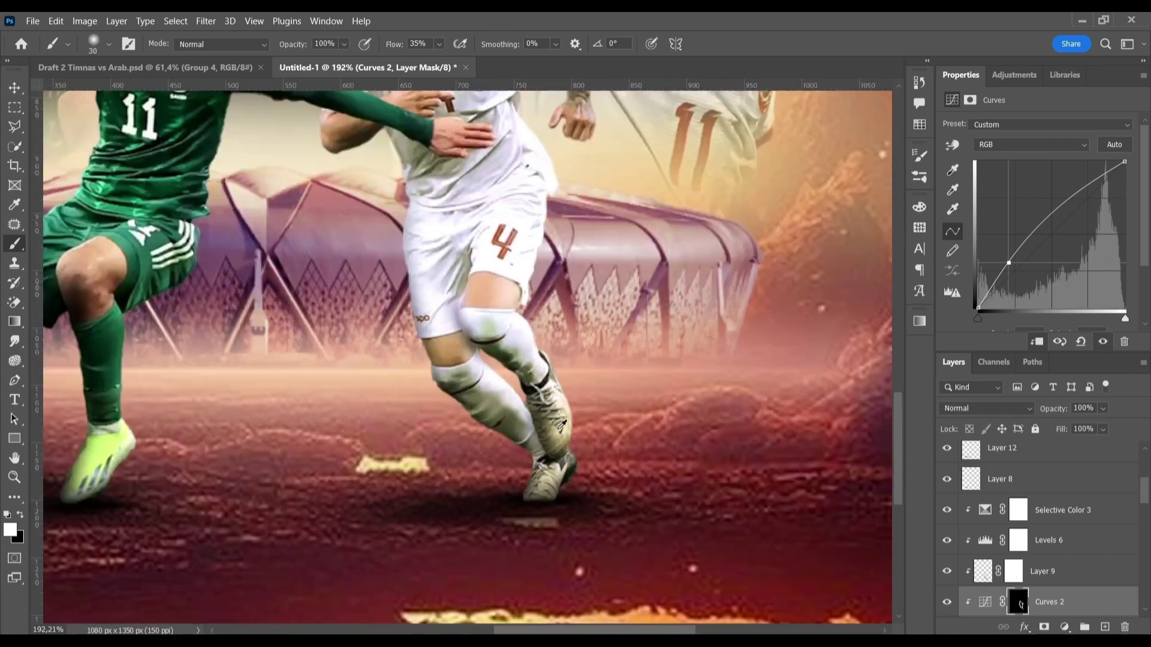
scroll(562, 425, down, 2)
scroll(680, 277, down, 2)
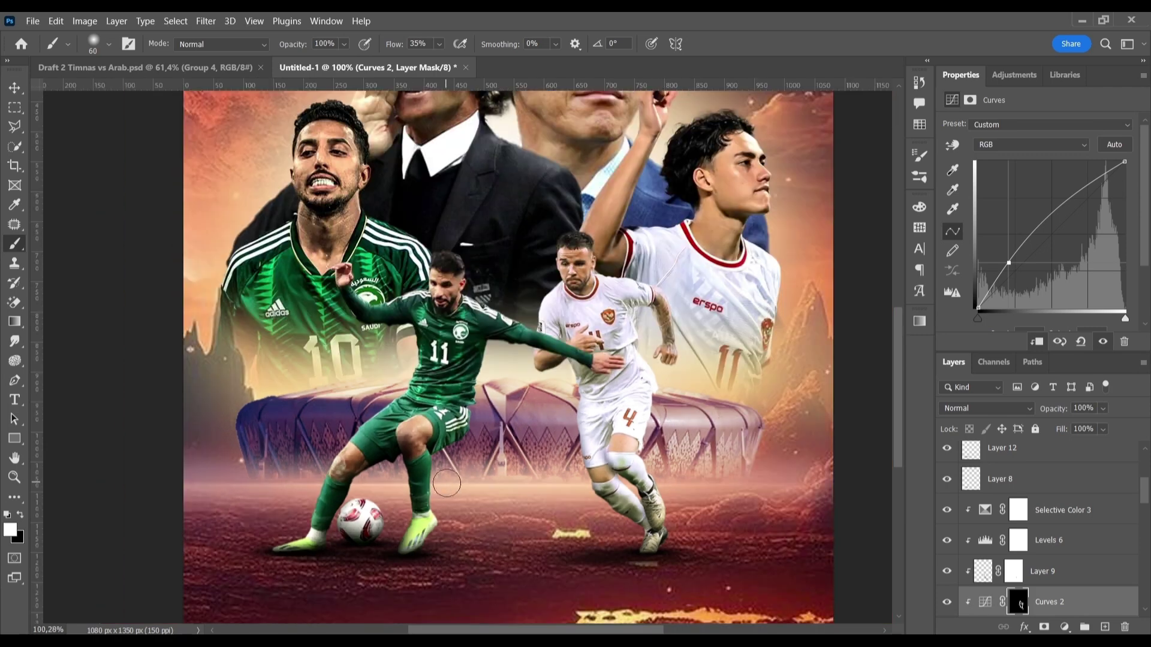
scroll(680, 277, down, 1)
scroll(680, 277, up, 1)
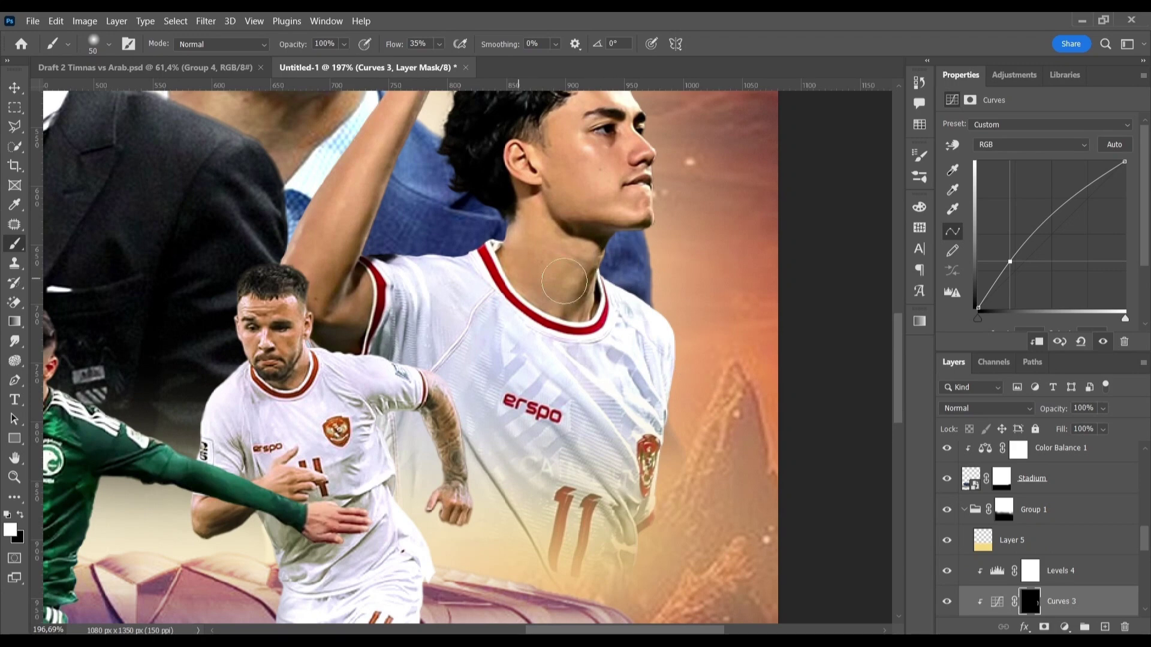
Adjust the brush size and paint the Curves 3 mask to brighten the white No. 11 player's face.
scroll(673, 321, up, 2)
scroll(687, 382, up, 3)
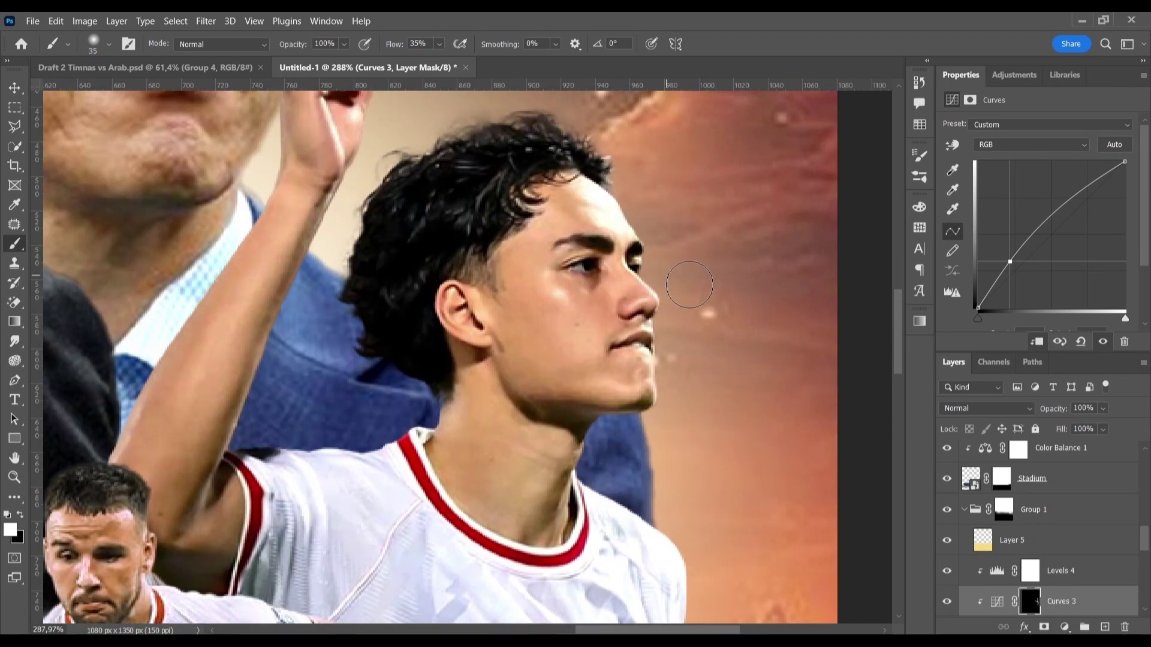
scroll(689, 284, up, 2)
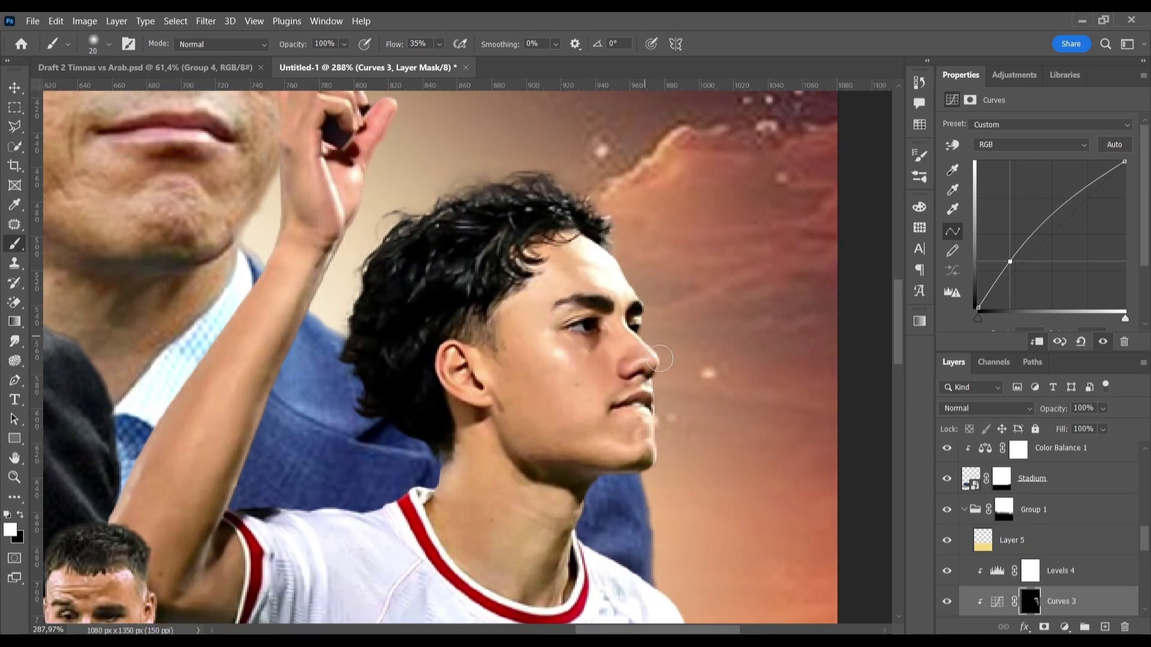
scroll(444, 446, down, 2)
key(bracketright)
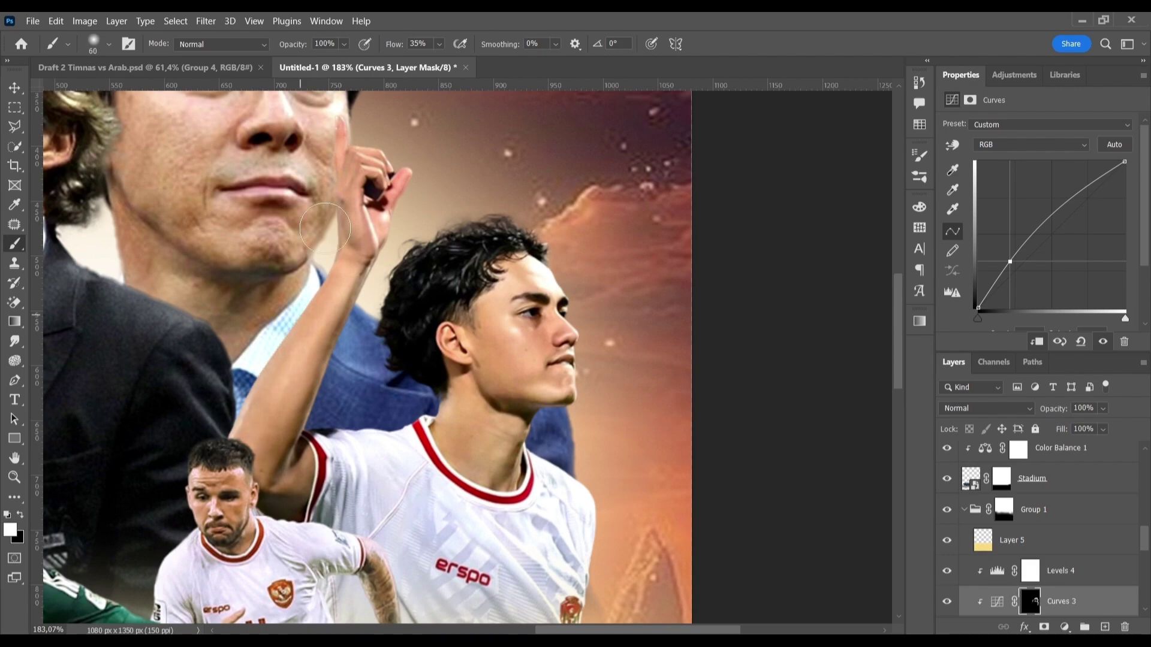
scroll(324, 229, up, 2)
key(bracketleft)
key(bracketleft)
key(bracketleft)
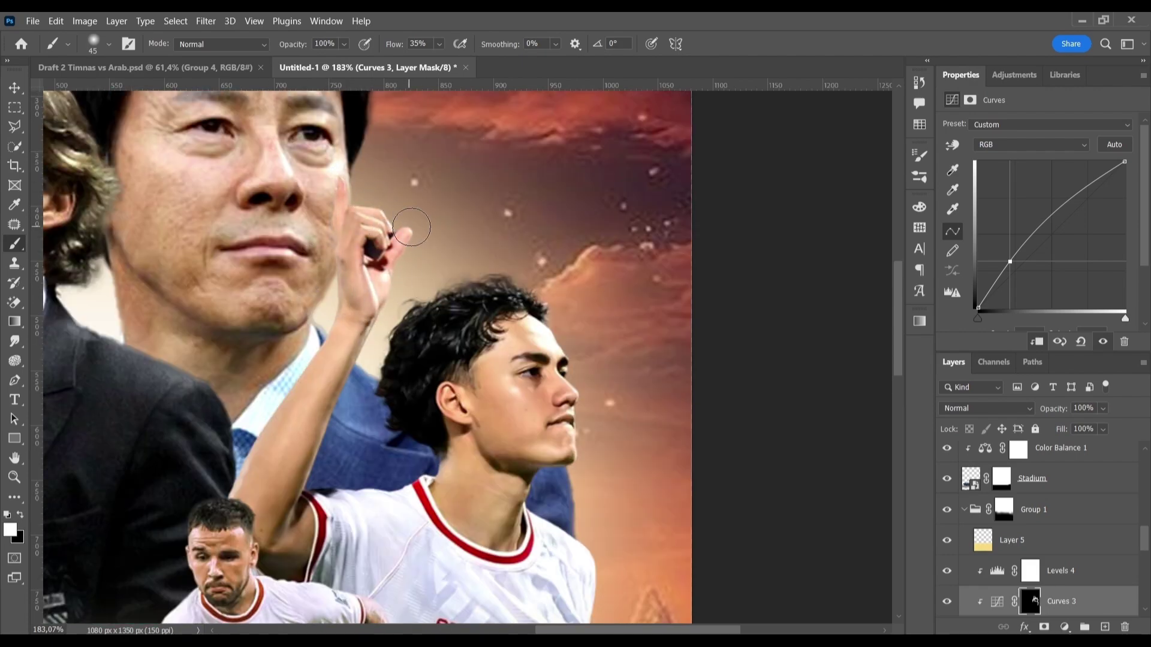
key(ctrl+0)
scroll(465, 461, up, 2)
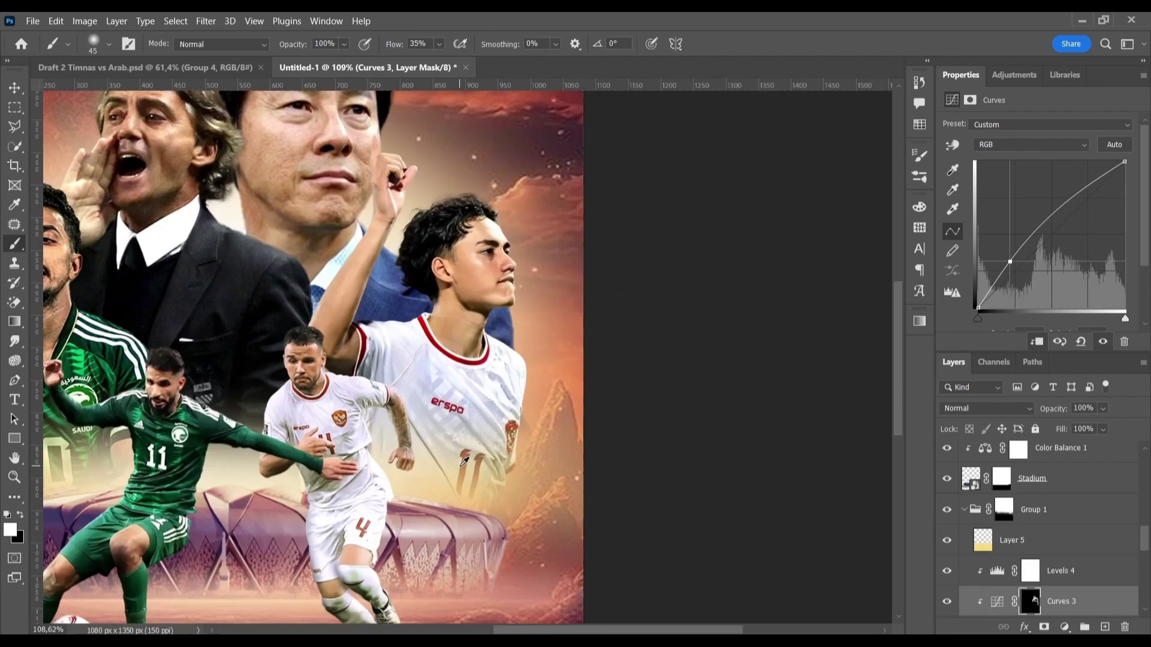
scroll(395, 355, down, 2)
Paint the Curves 4 mask over the green No. 10 player's face and add a clipped Curves 5 layer.
click(1029, 602)
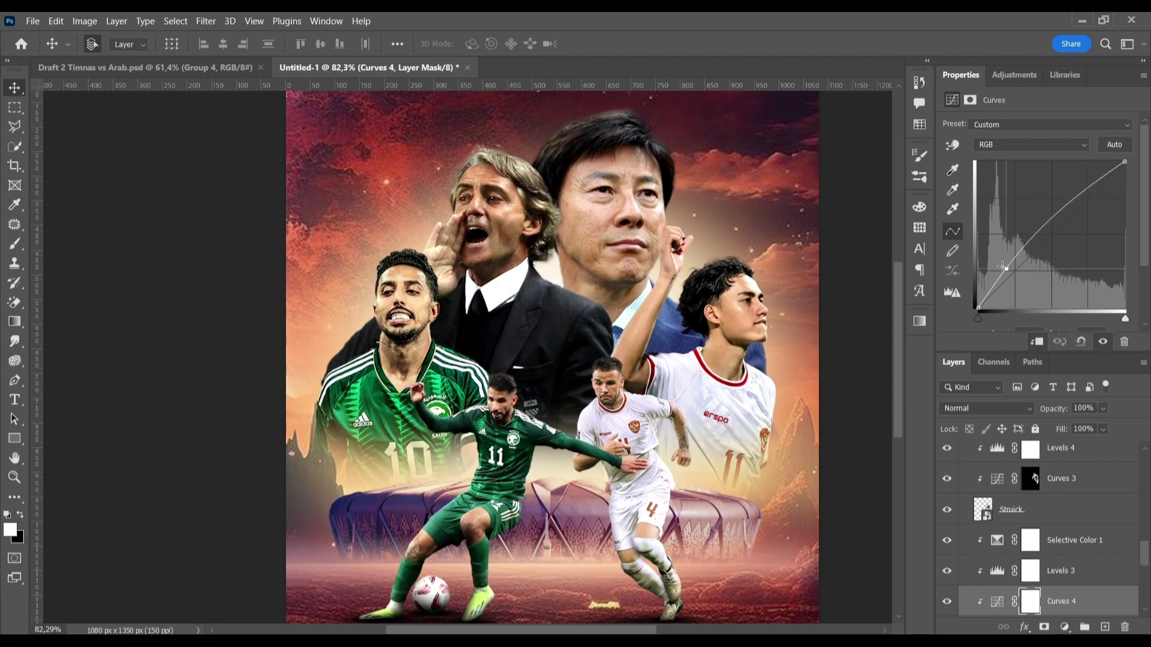
key(v)
key(b)
scroll(368, 288, up, 2)
scroll(393, 254, up, 2)
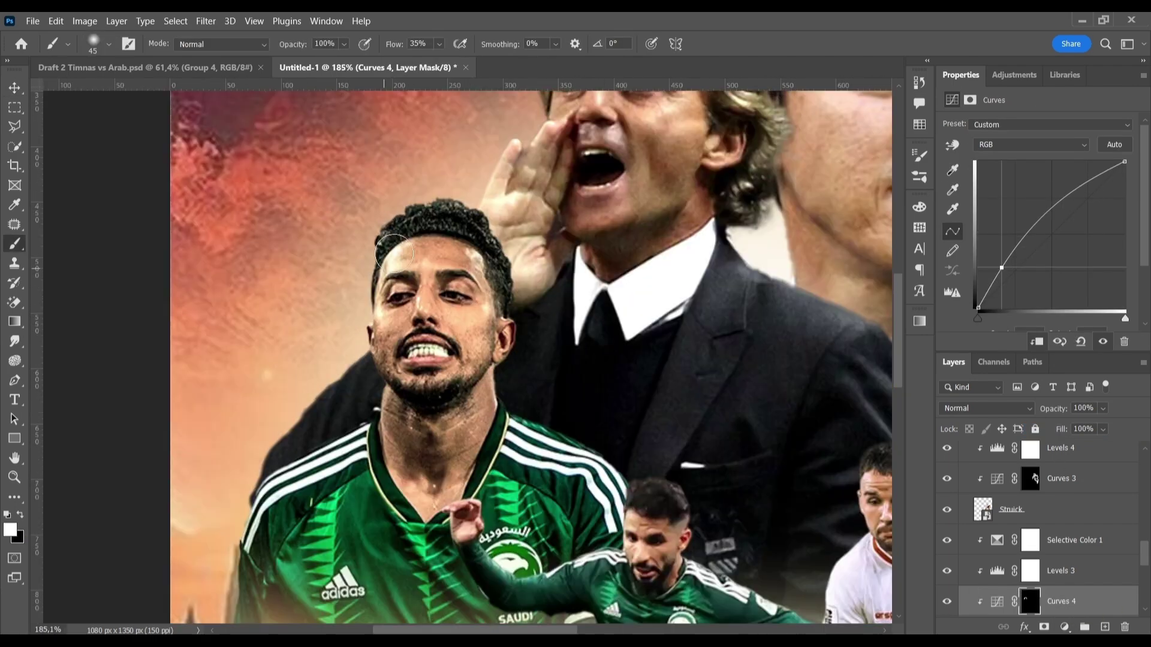
scroll(283, 471, down, 4)
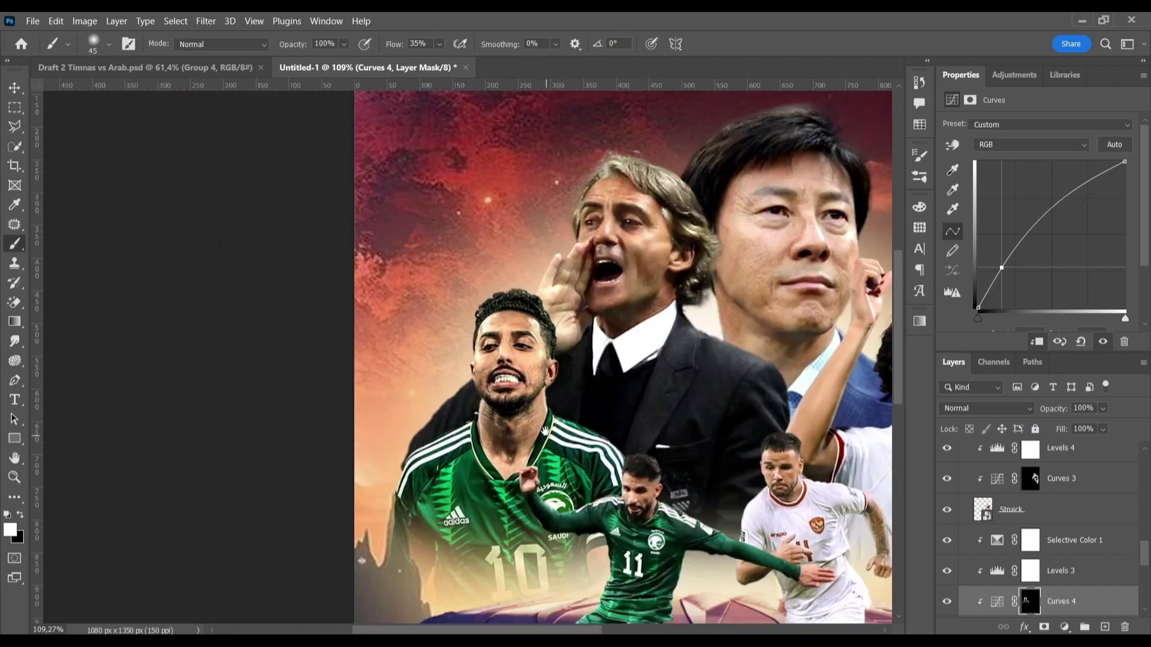
scroll(443, 413, up, 2)
key(v)
scroll(599, 359, down, 3)
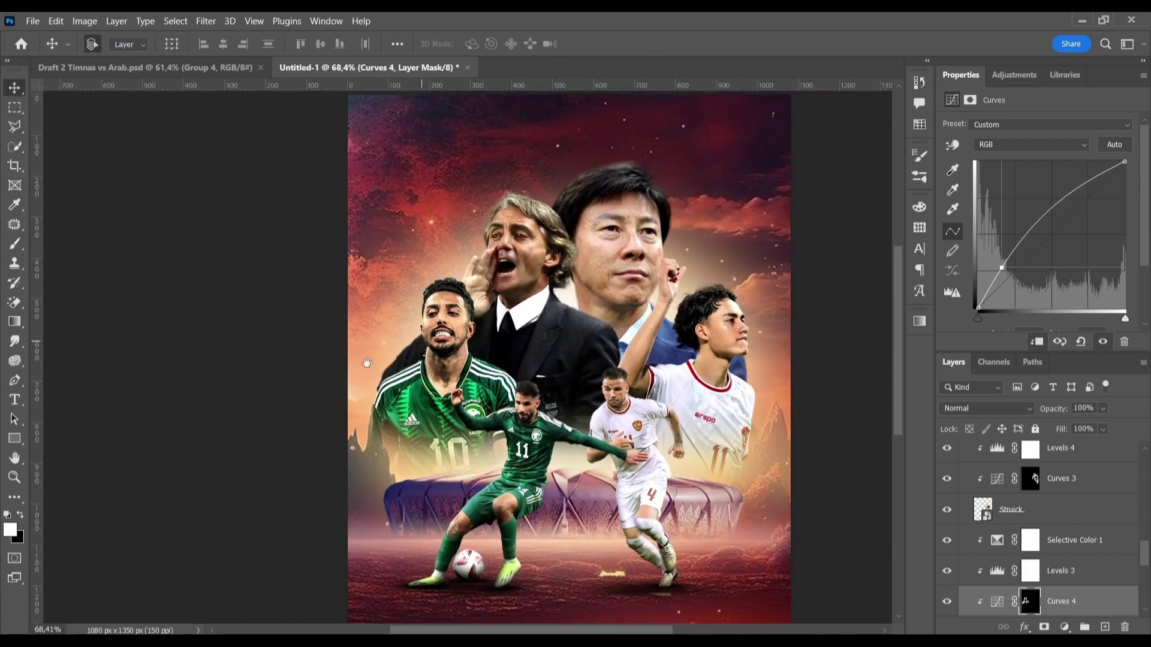
scroll(480, 359, up, 2)
click(1065, 627)
Raise the Curves 5 curve, invert its mask and paint brightening onto the right coach's face.
drag(1003, 283, 1004, 272)
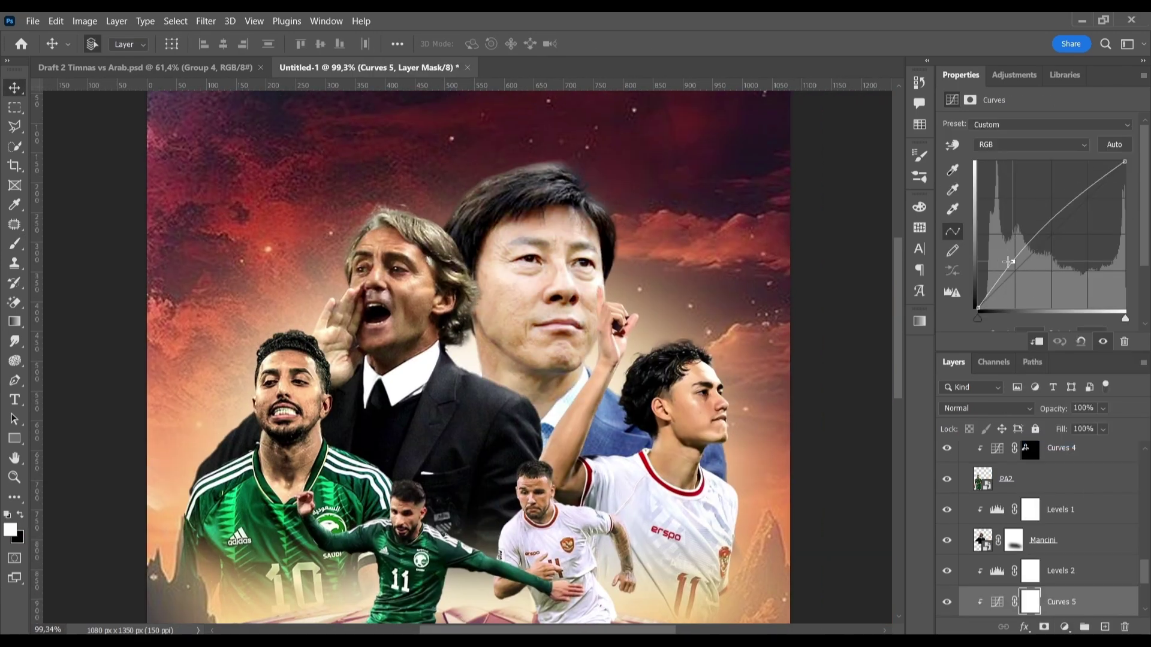
key(ctrl+i)
key(b)
key(bracketleft)
key(bracketleft)
key(bracketleft)
drag(599, 336, 605, 311)
scroll(622, 276, up, 2)
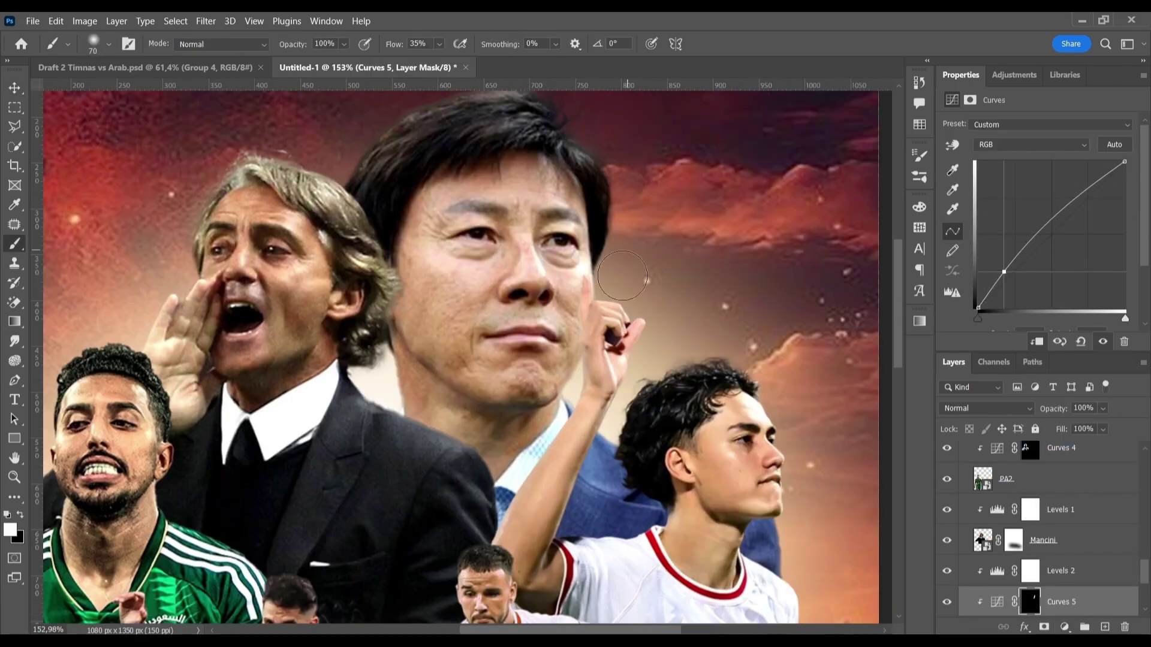
scroll(633, 211, up, 2)
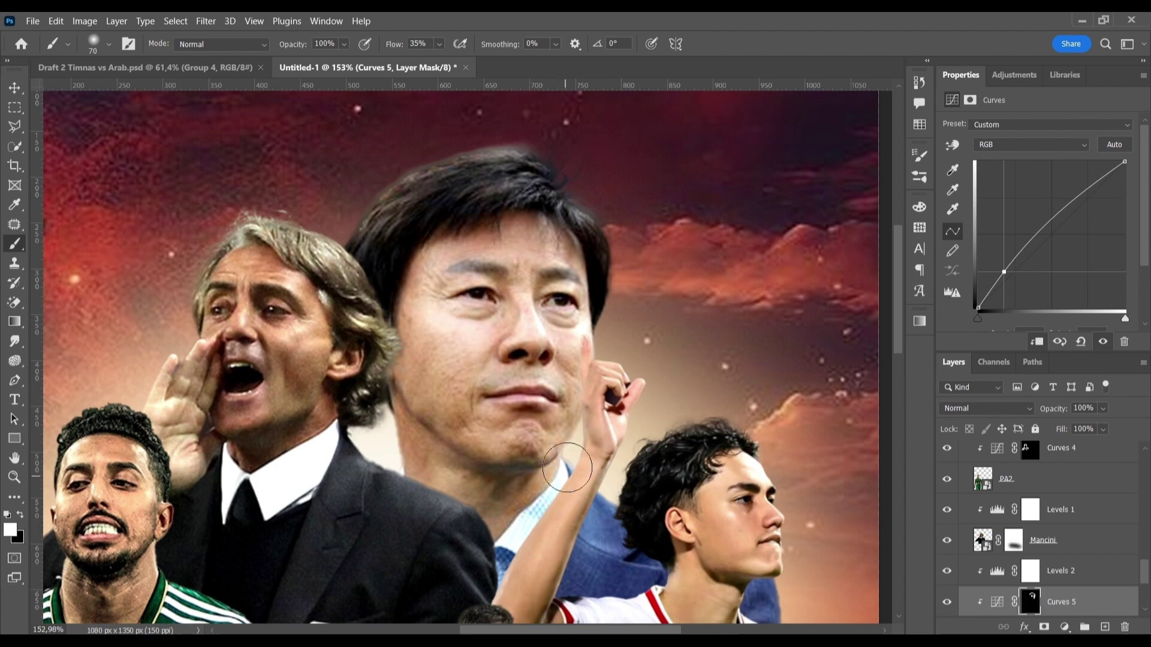
scroll(567, 468, down, 3)
scroll(419, 459, up, 2)
scroll(347, 222, down, 3)
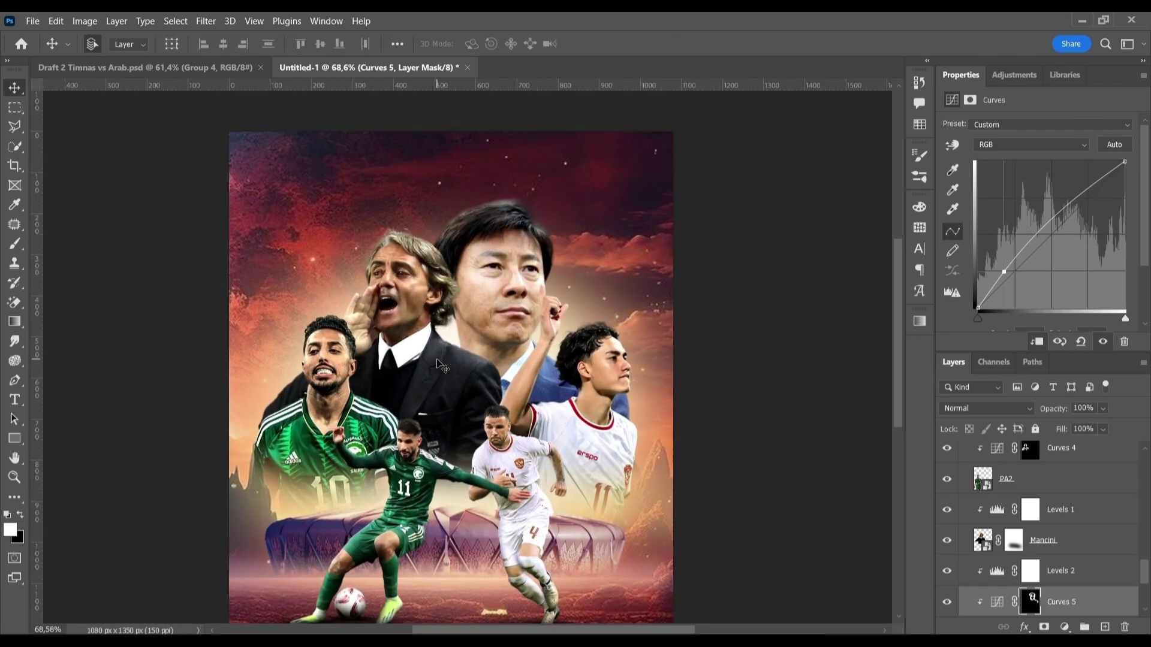
scroll(399, 277, up, 1)
Add a clipped, raised Curves 6 with an inverted mask brightening the shouting coach's neck, hair and hand.
click(1043, 540)
click(1065, 627)
click(1031, 438)
drag(1002, 282, 1003, 264)
key(ctrl+i)
key(b)
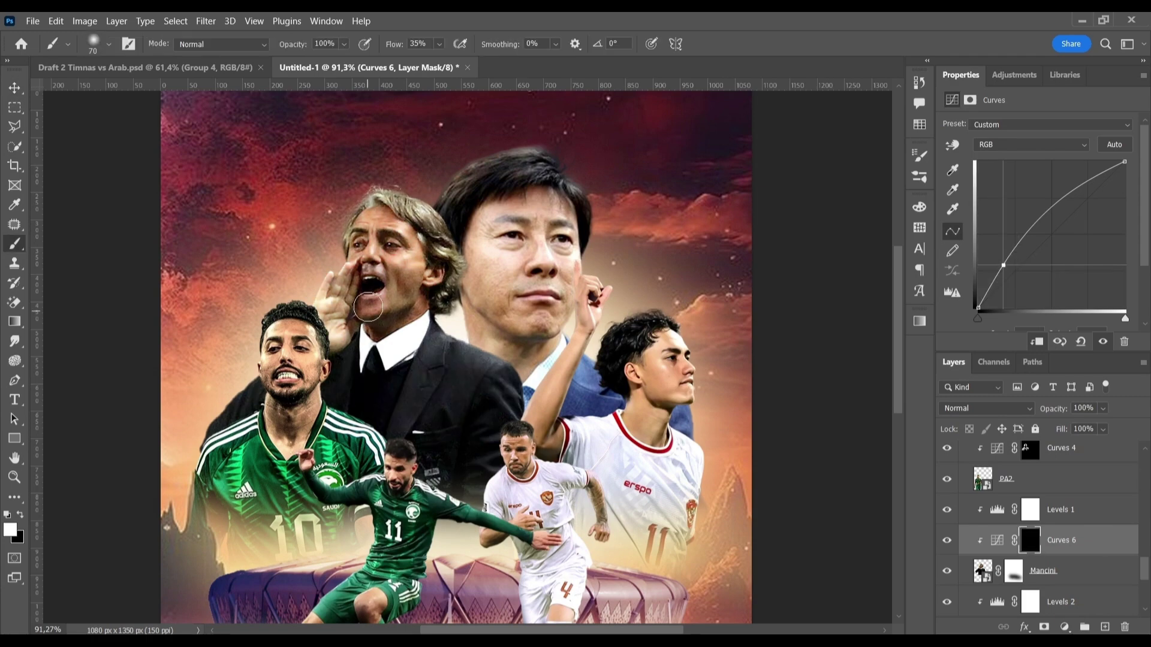
scroll(349, 237, up, 3)
scroll(619, 437, down, 1)
drag(479, 297, 447, 207)
scroll(393, 217, up, 1)
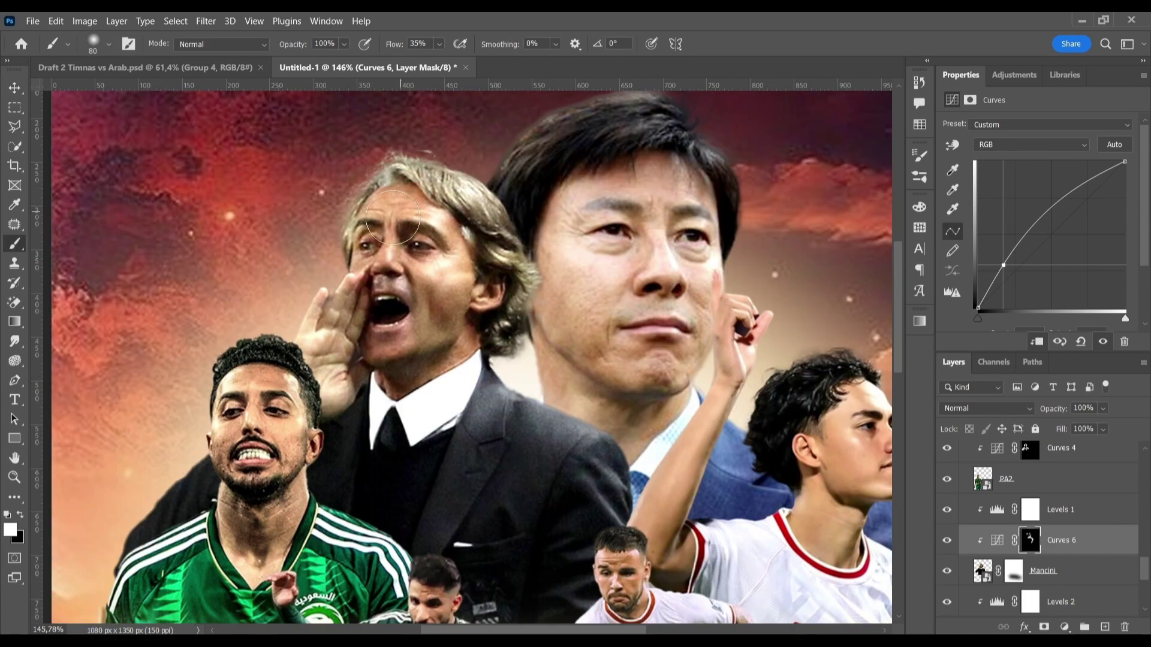
drag(301, 352, 318, 299)
scroll(312, 312, down, 1)
Select the Levels 2 layer and create an empty Layer 13 above it.
key(v)
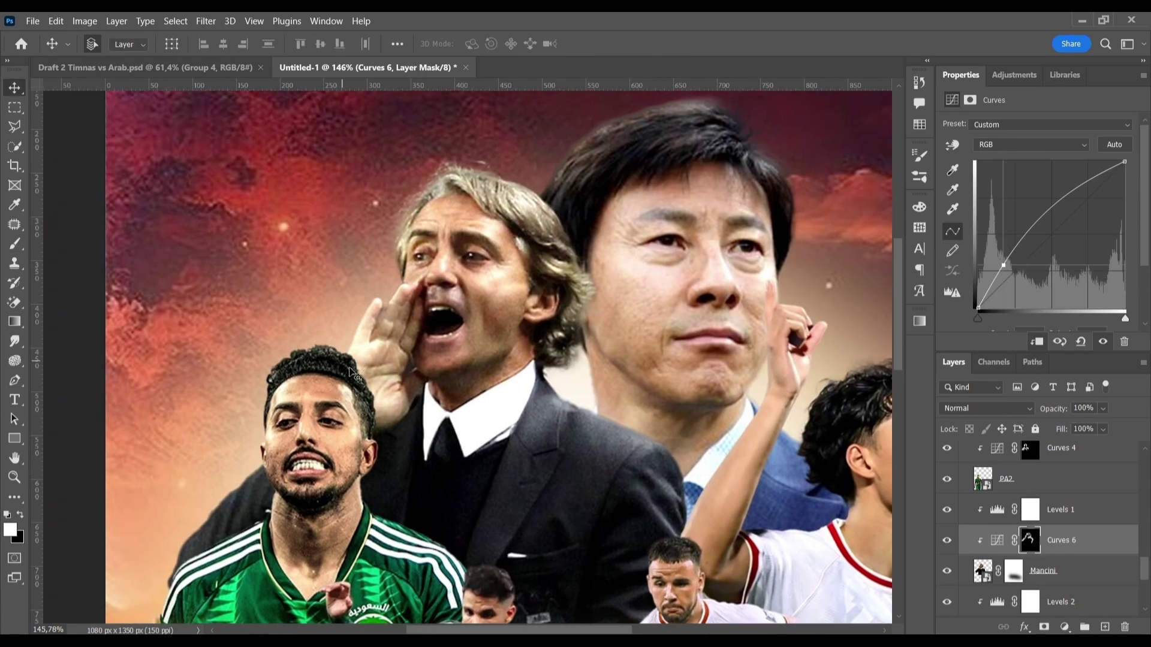
scroll(479, 330, down, 2)
click(1031, 605)
key(ctrl+shift+alt+n)
key(b)
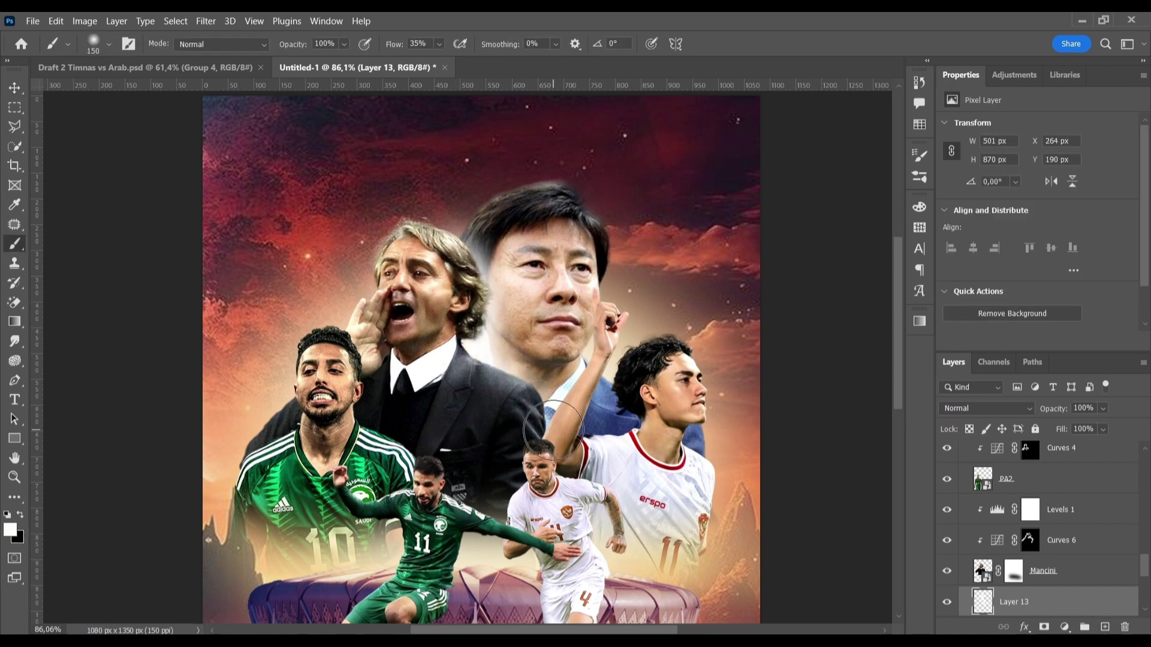
Create Layer 14 above Levels 1 with a white layer mask, plus another empty layer.
key(alt+bracketright)
key(alt+bracketright)
key(alt+bracketright)
key(ctrl+shift+alt+n)
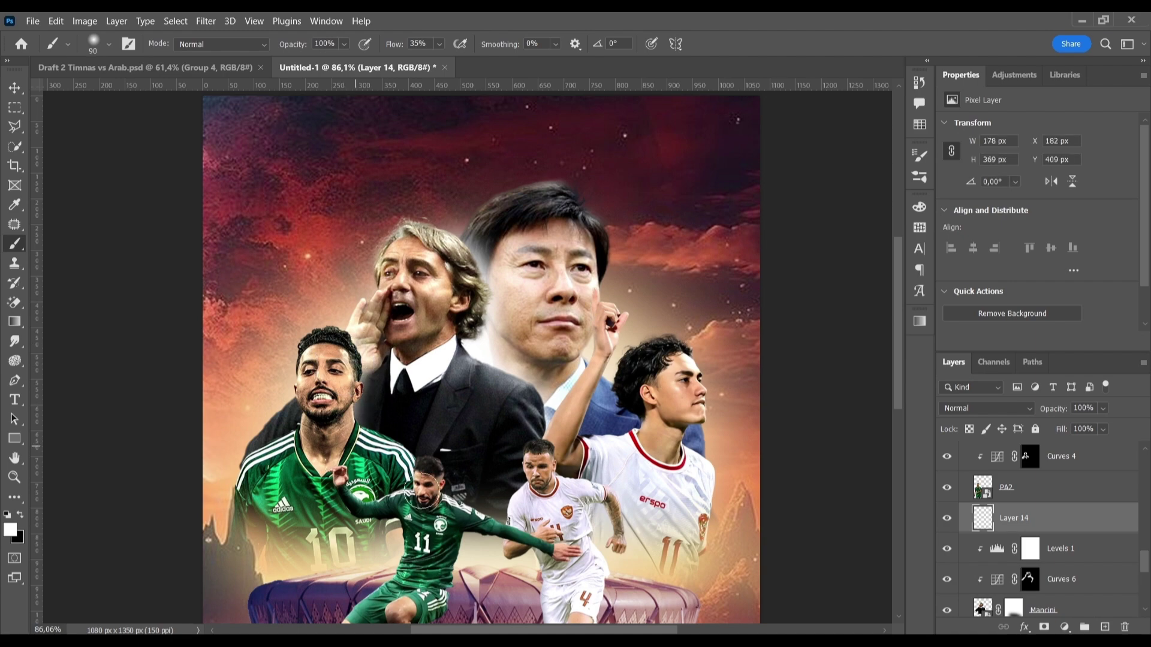
scroll(395, 480, down, 3)
scroll(419, 420, up, 1)
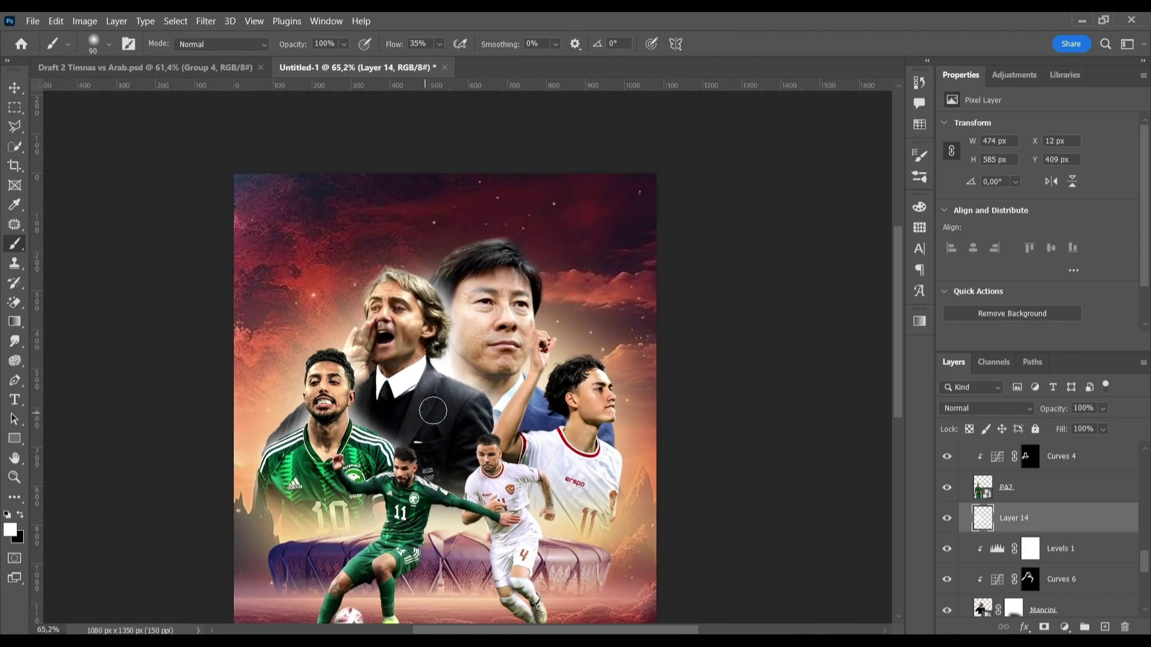
scroll(480, 359, down, 2)
scroll(522, 287, up, 1)
scroll(522, 286, up, 3)
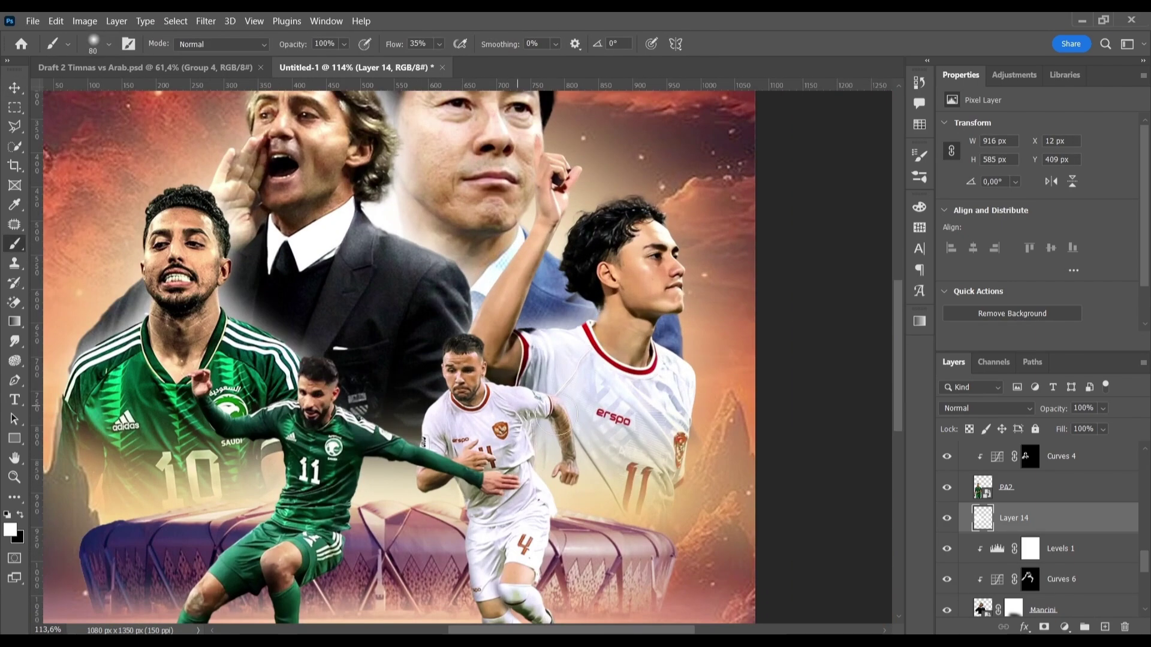
key(ctrl+shift+m)
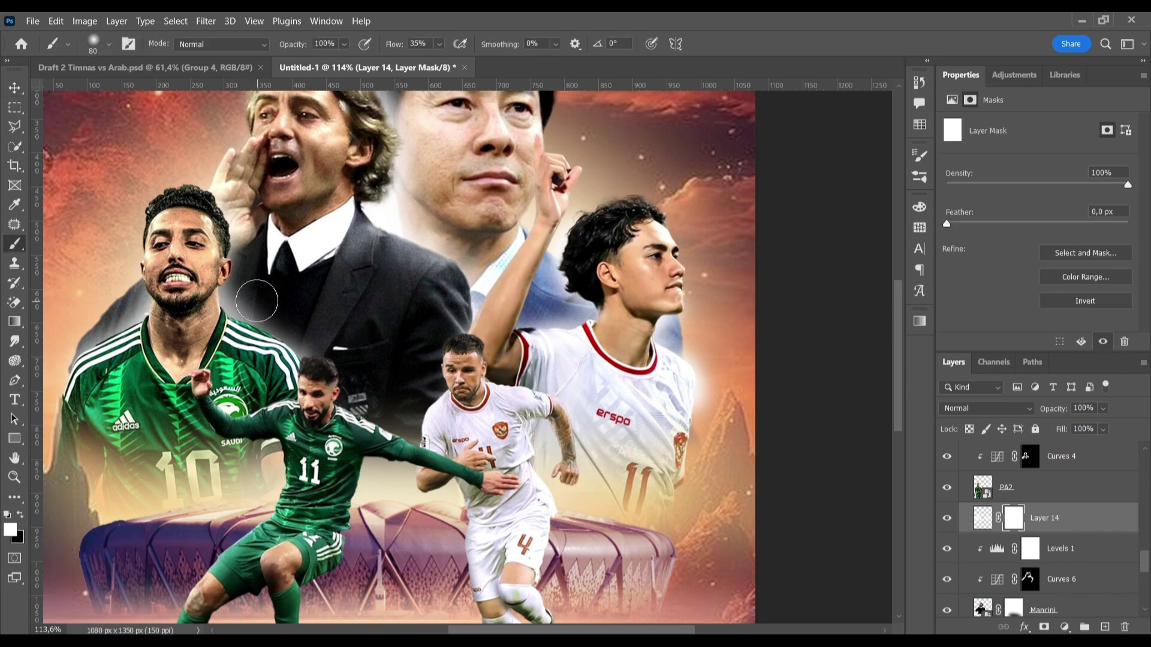
key(ctrl+shift+alt+n)
Move Layer 15 above Selective Color 3 and give it a layer mask.
key(x)
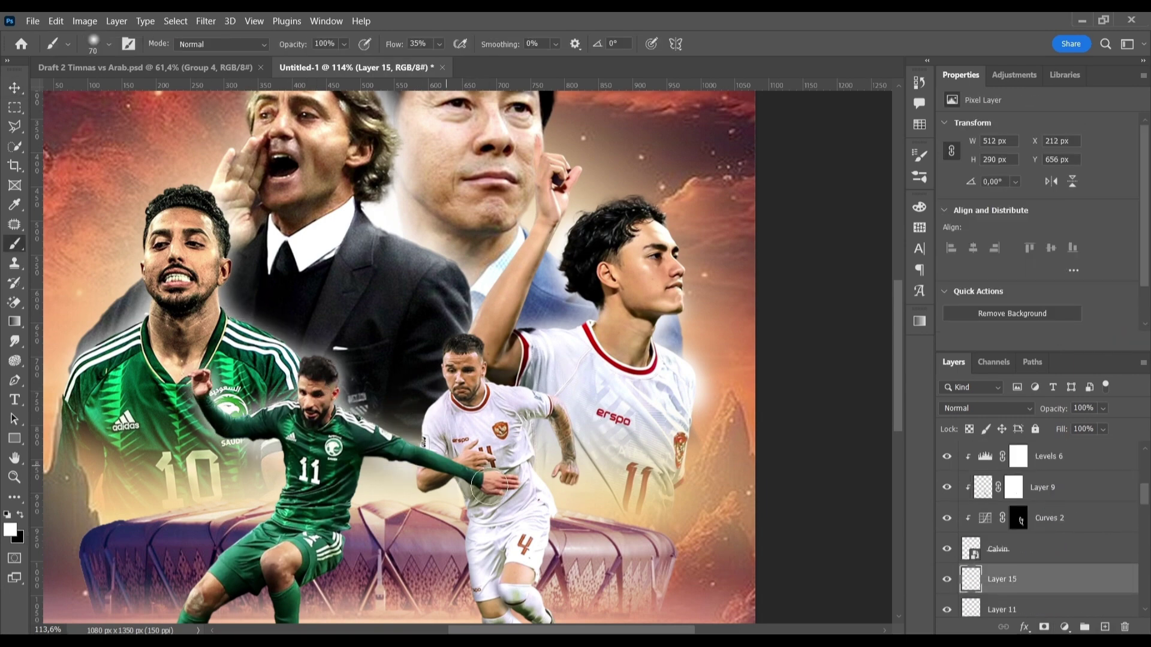
drag(1017, 586, 1019, 473)
scroll(590, 434, down, 3)
scroll(591, 434, up, 3)
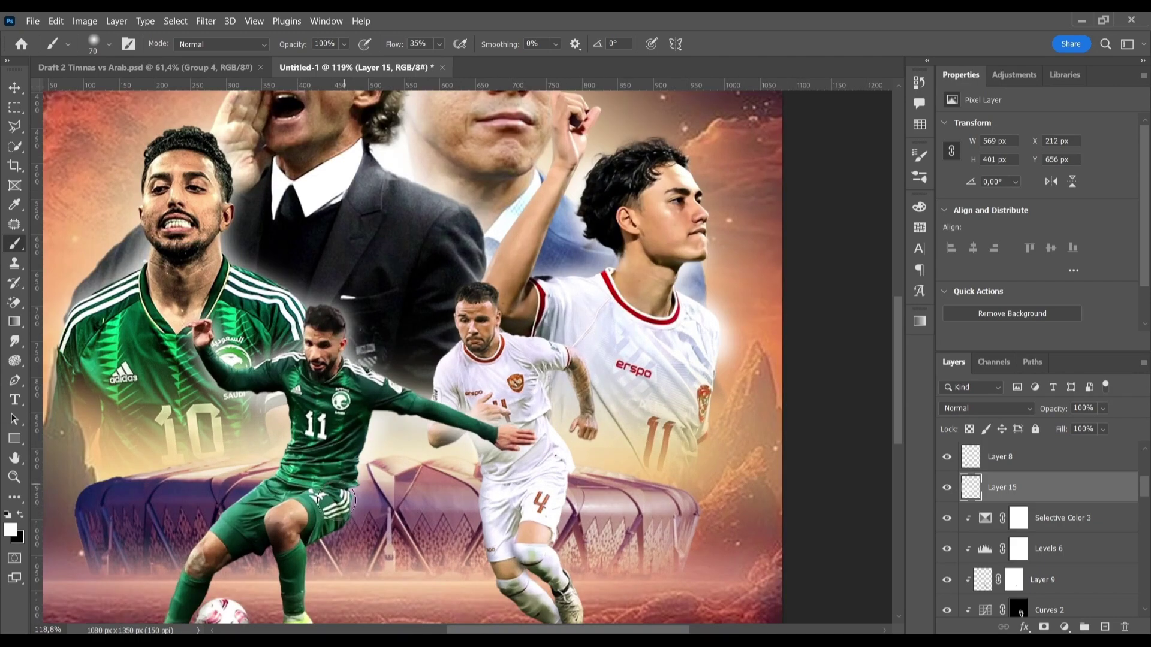
key(ctrl+shift+m)
key(v)
scroll(1036, 528, down, 2)
click(1018, 571)
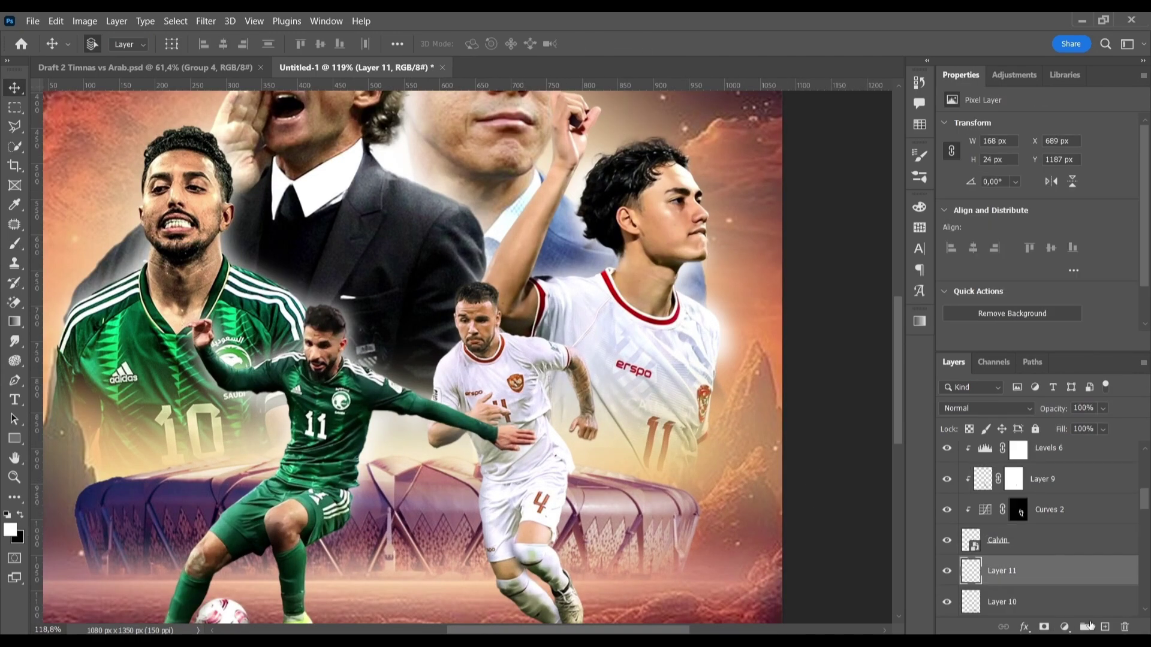
scroll(427, 384, up, 2)
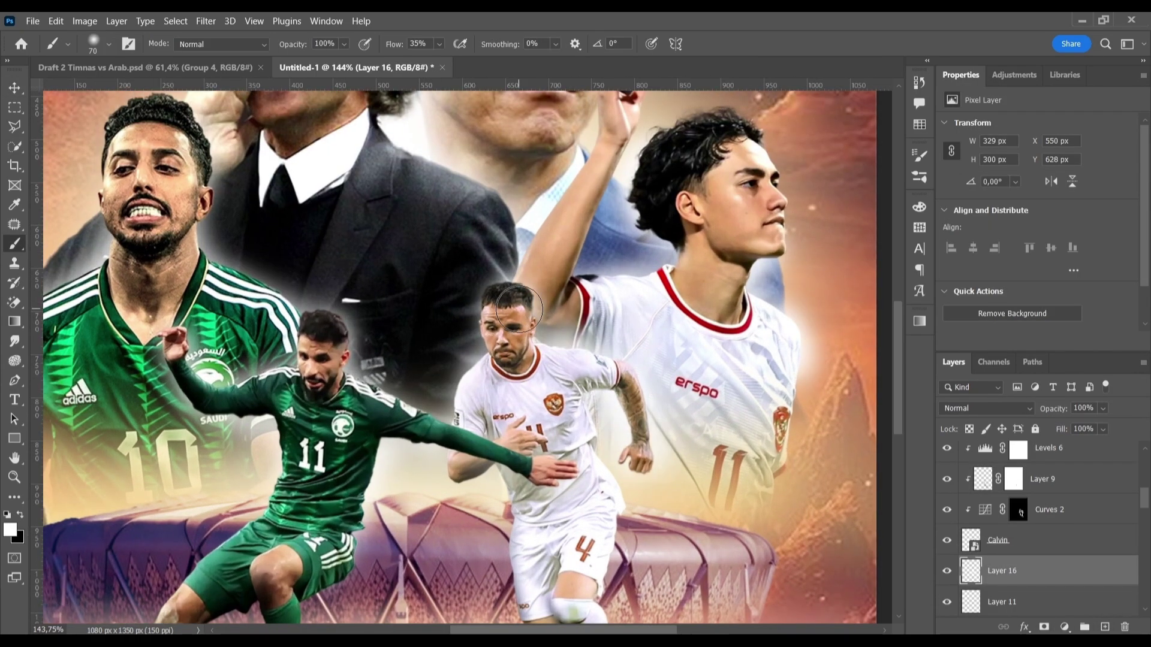
Fit the poster in view and select the Mancini layer and Layer 14 for painting.
key(ctrl+0)
key(v)
scroll(471, 363, up, 2)
click(577, 353)
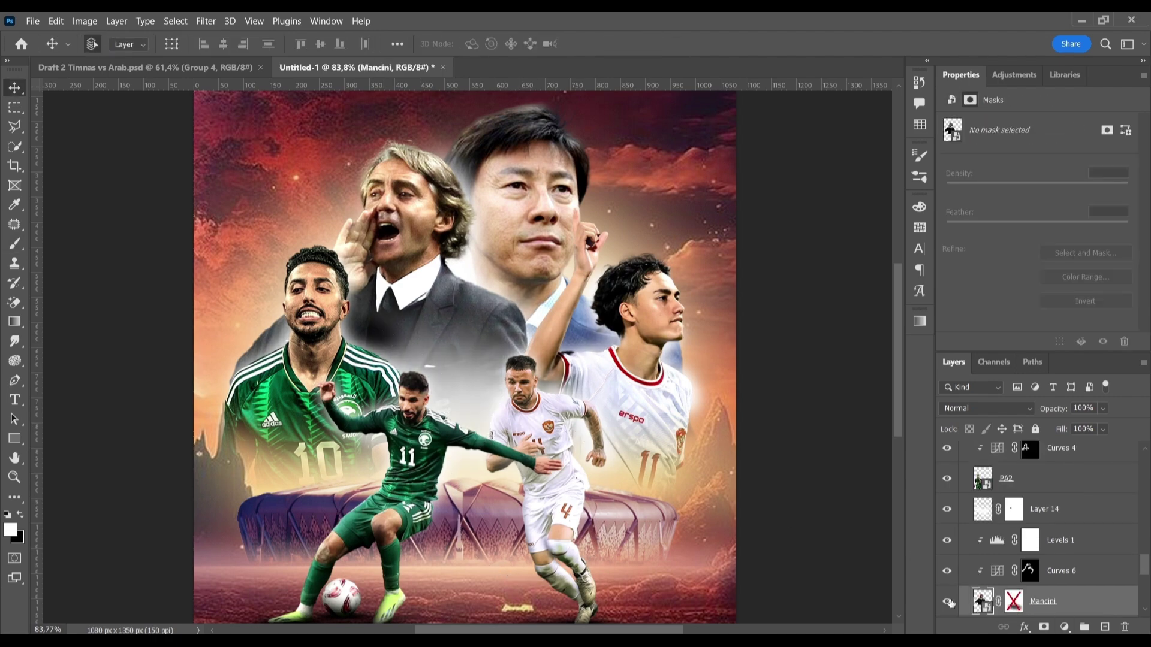
click(628, 455)
scroll(586, 424, down, 2)
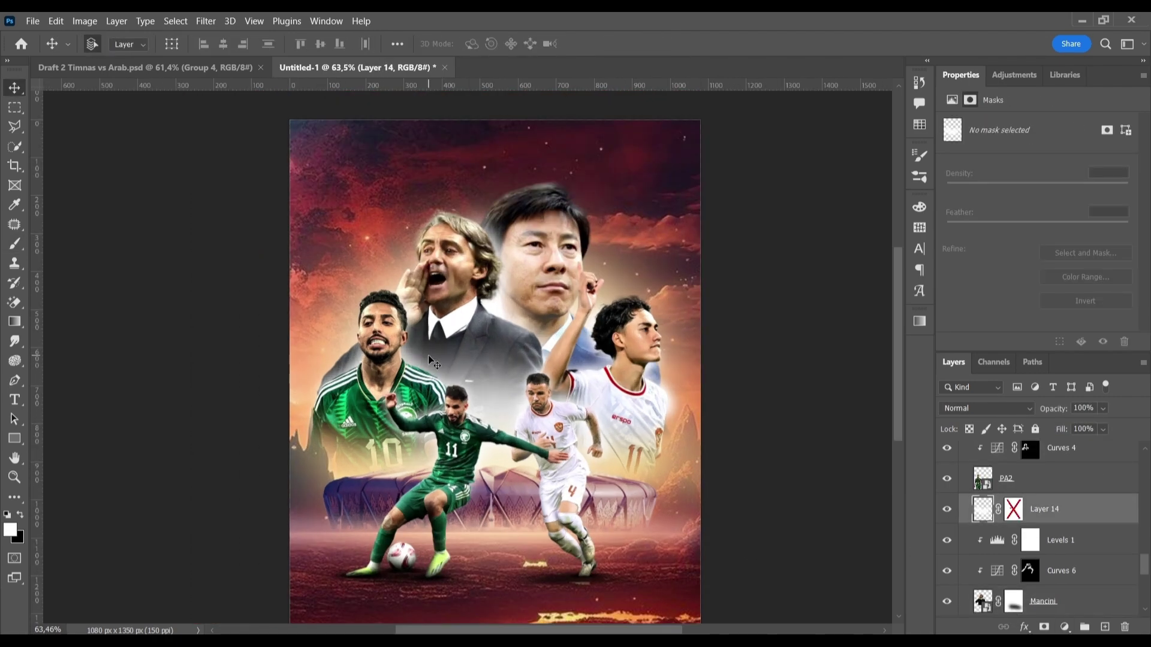
key(b)
scroll(333, 405, up, 3)
key(v)
scroll(633, 437, down, 4)
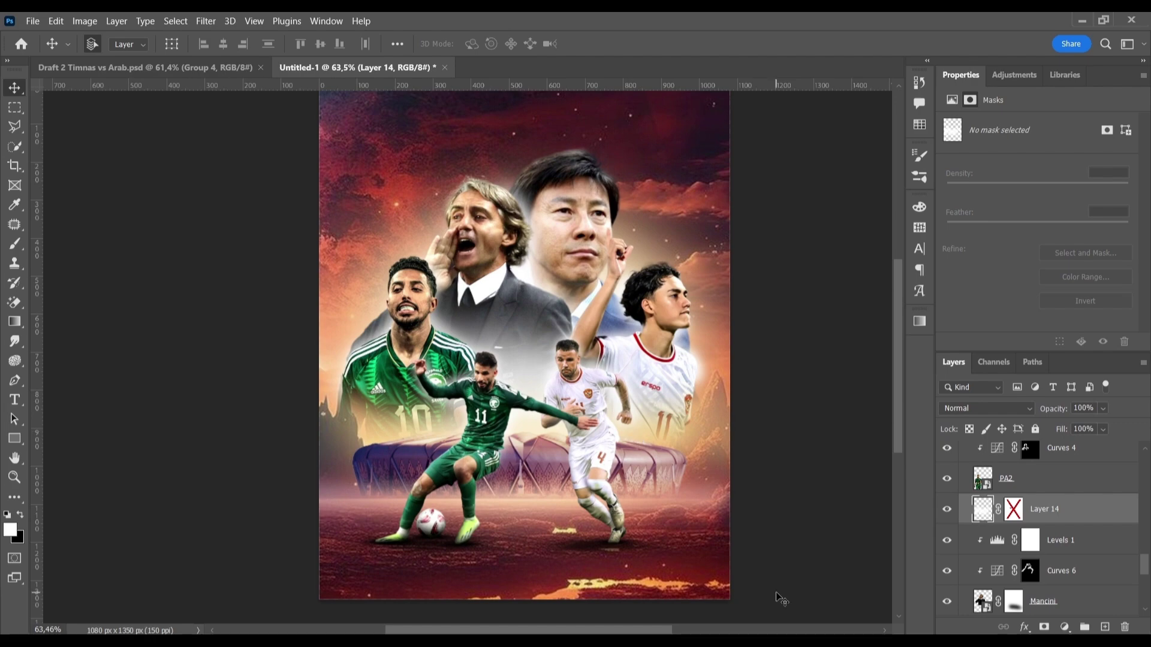
scroll(781, 599, up, 2)
key(alt+bracketleft)
key(alt+bracketleft)
key(alt+bracketleft)
key(alt+bracketleft)
Pick an orange foreground colour, paint glow on Layer 17 and set it to Lighten.
click(10, 530)
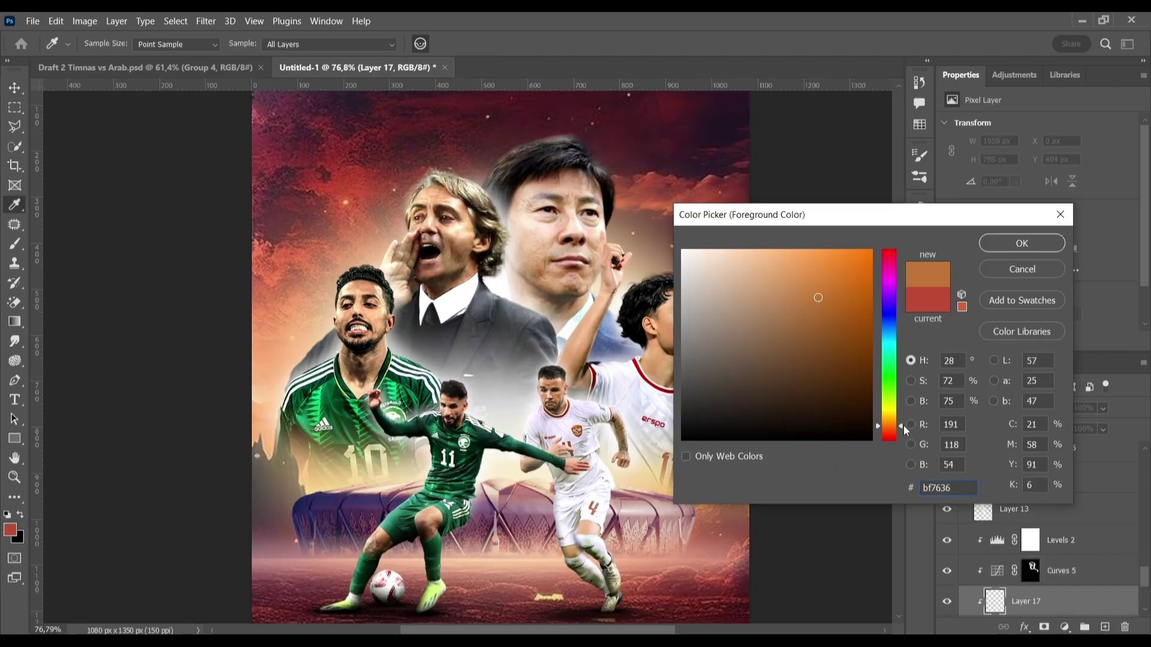
click(1022, 242)
click(985, 408)
click(989, 439)
key(b)
scroll(630, 230, up, 2)
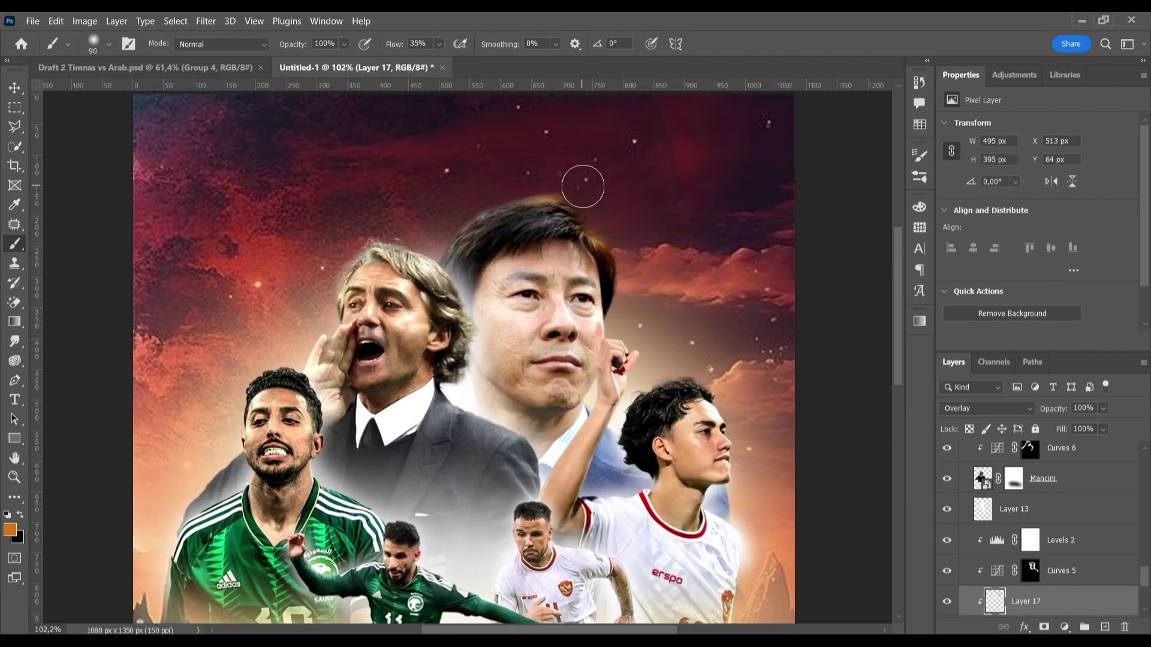
scroll(583, 182, down, 2)
click(986, 408)
click(961, 374)
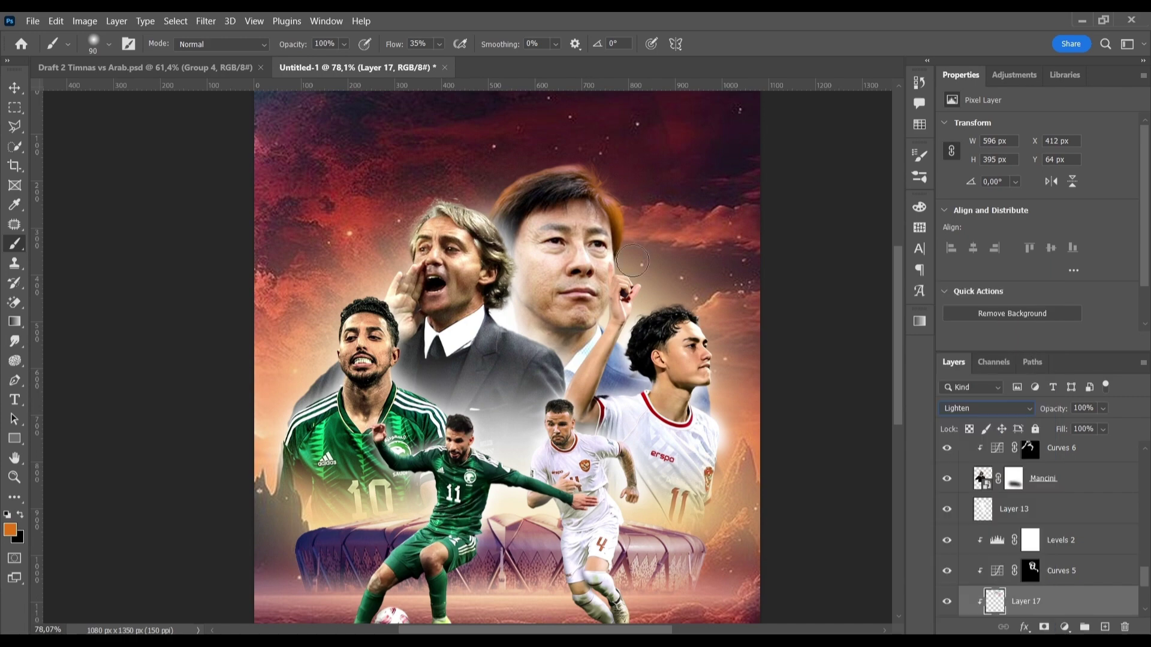
Add a new Lighten-mode layer above Mancini and paint orange glow on it.
scroll(690, 399, down, 1)
key(v)
click(1043, 478)
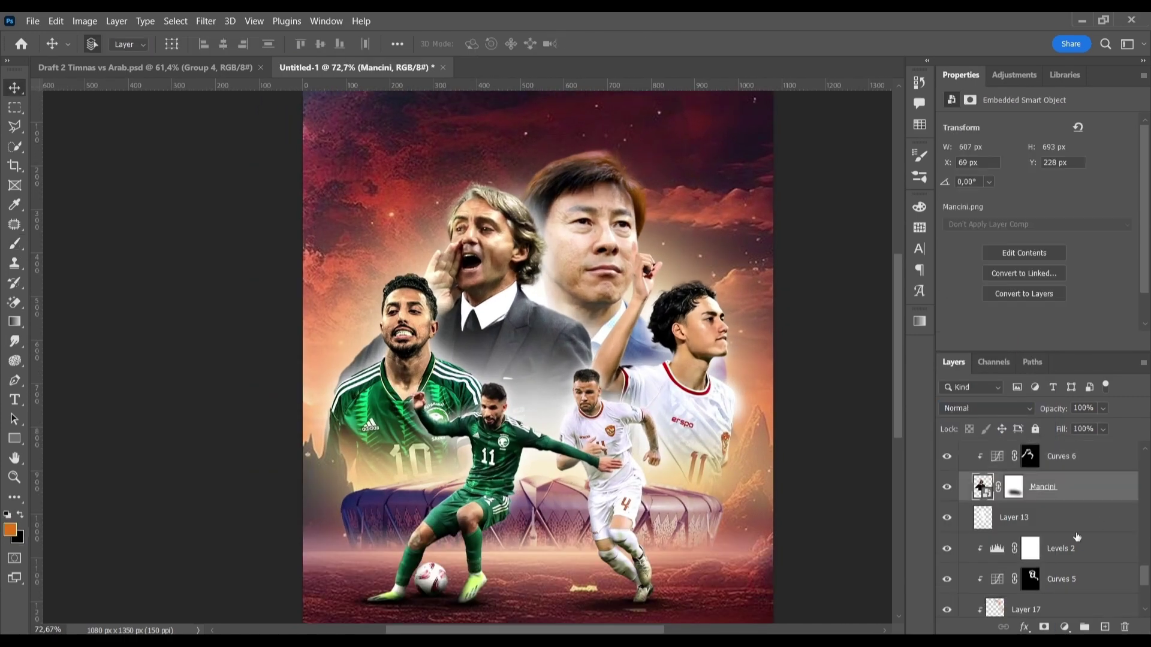
key(ctrl+shift+alt+e)
click(986, 408)
key(Escape)
key(b)
scroll(533, 166, up, 4)
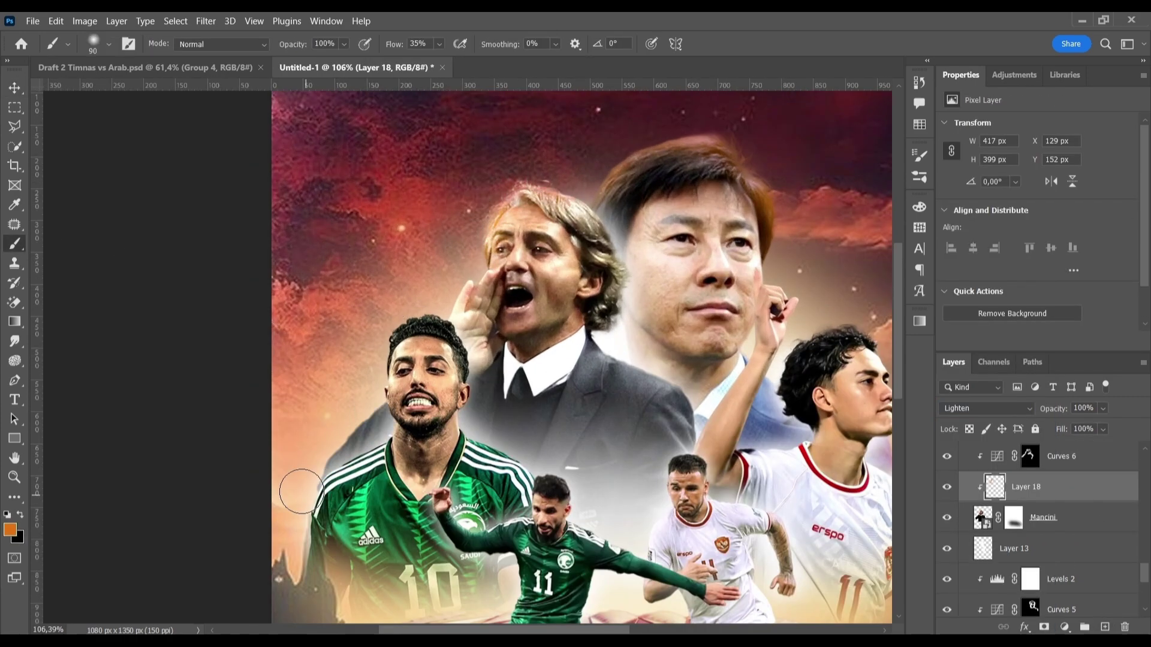
scroll(618, 189, down, 3)
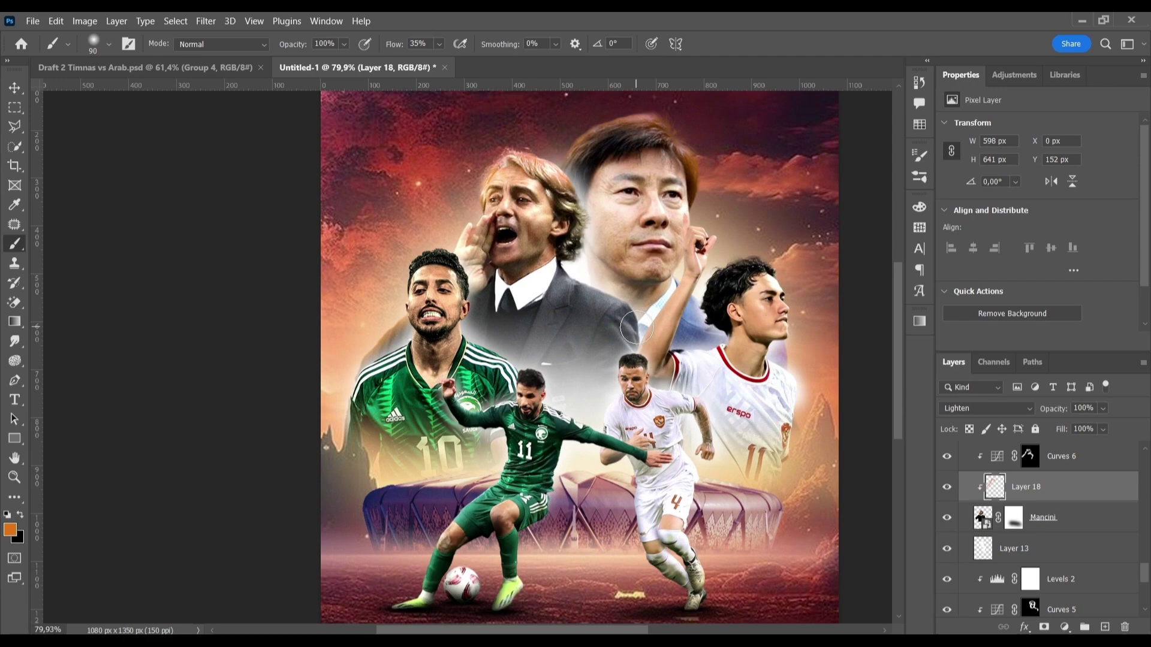
Set Layer 13 to Soft Light and lower Layer 18's fill to 60%.
key(v)
scroll(739, 319, up, 1)
click(1015, 548)
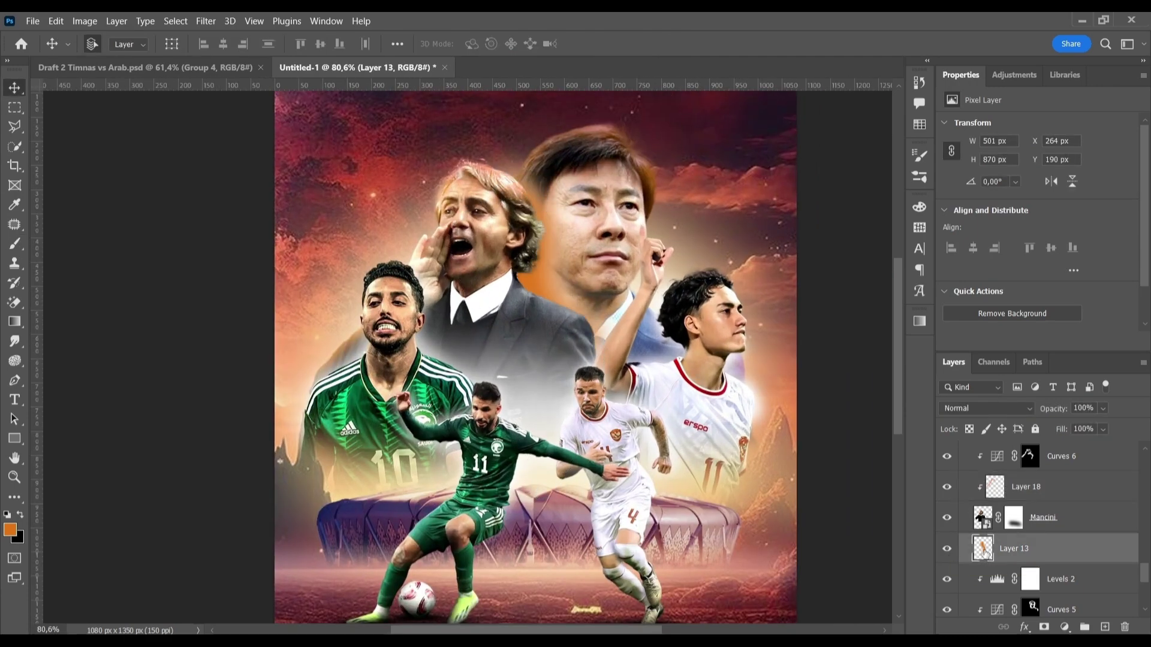
click(986, 408)
click(957, 454)
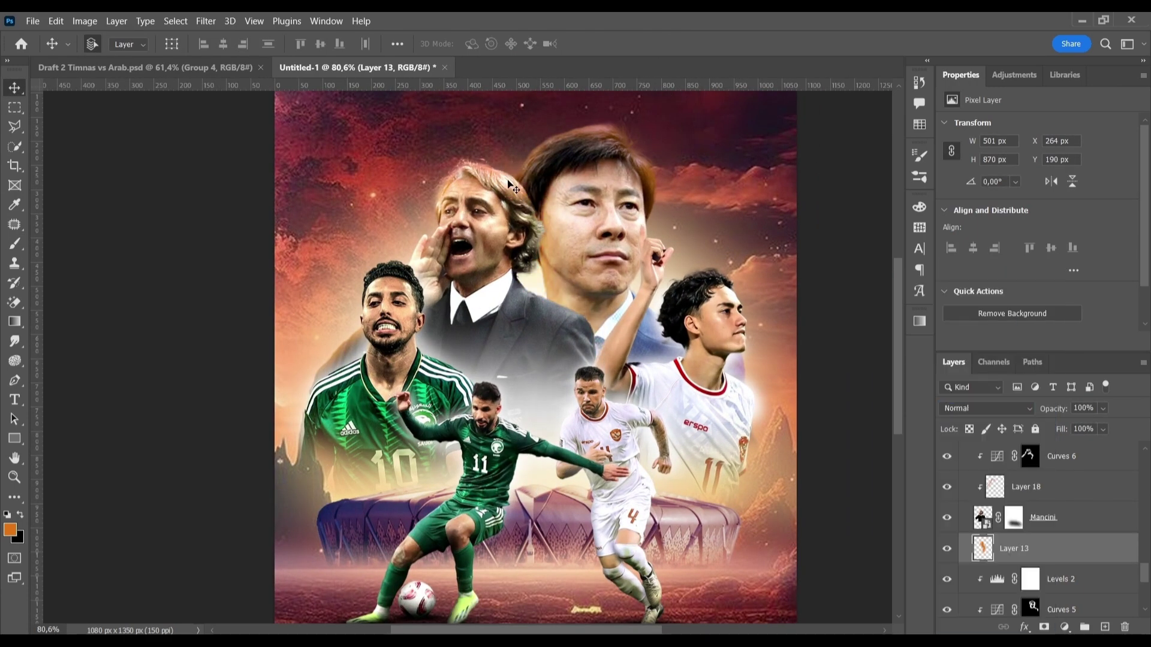
click(1026, 487)
click(1103, 429)
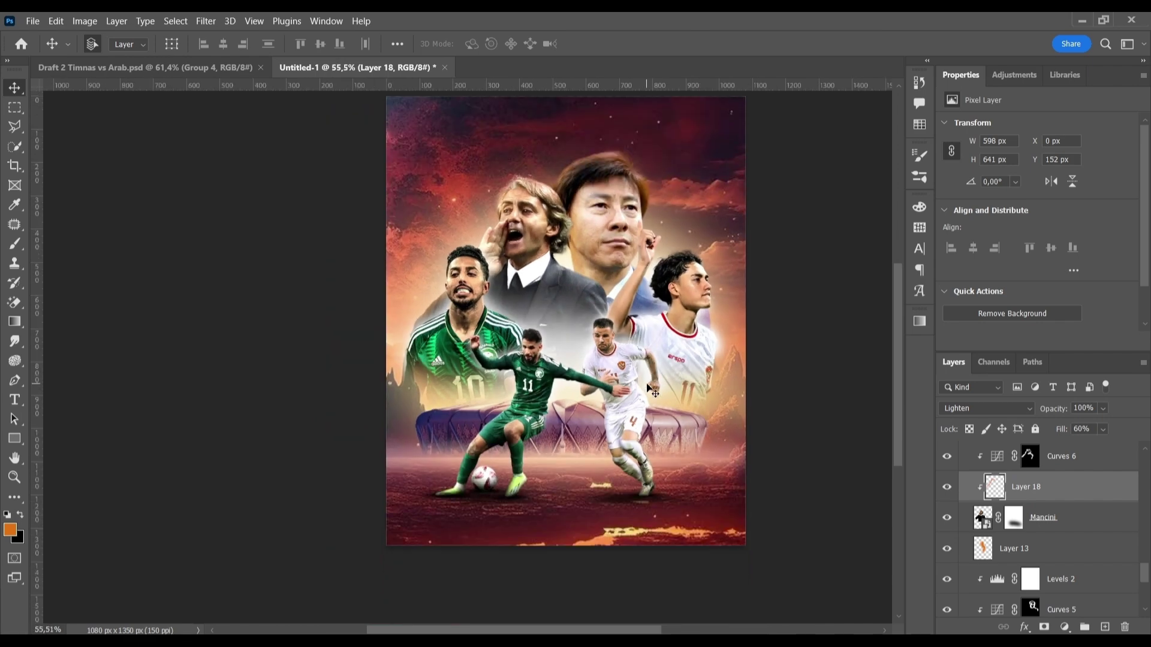
scroll(1043, 528, up, 2)
click(1043, 487)
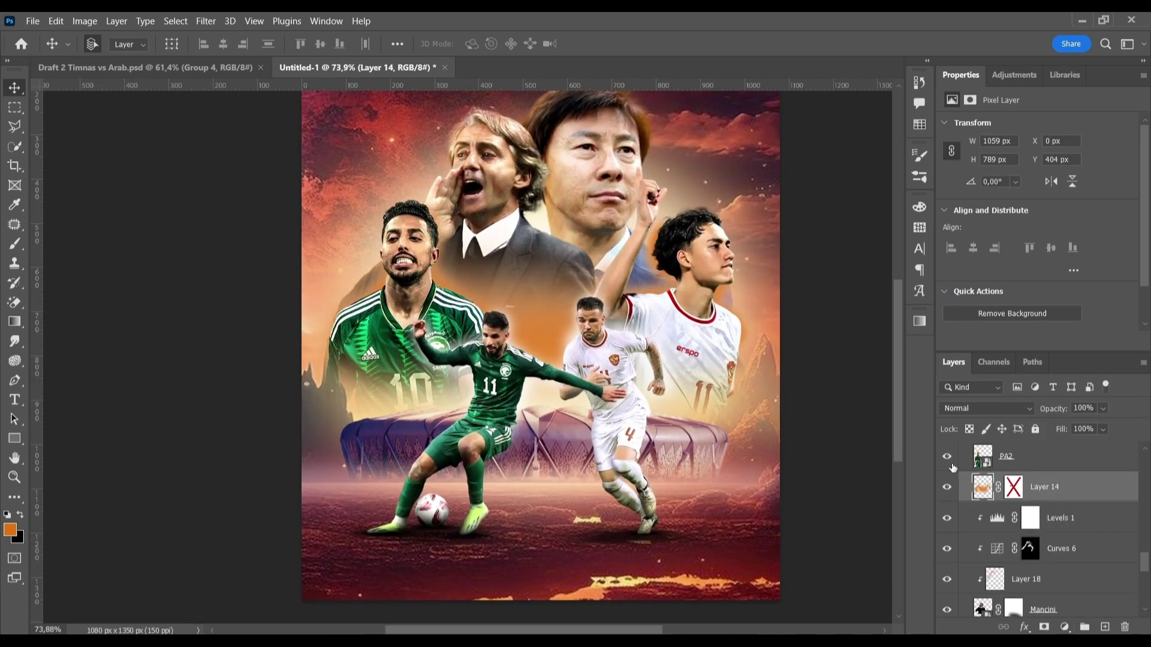
Keep Layer 14 at Normal blending with 64% fill, adding then undoing a clipped Color Balance.
click(986, 408)
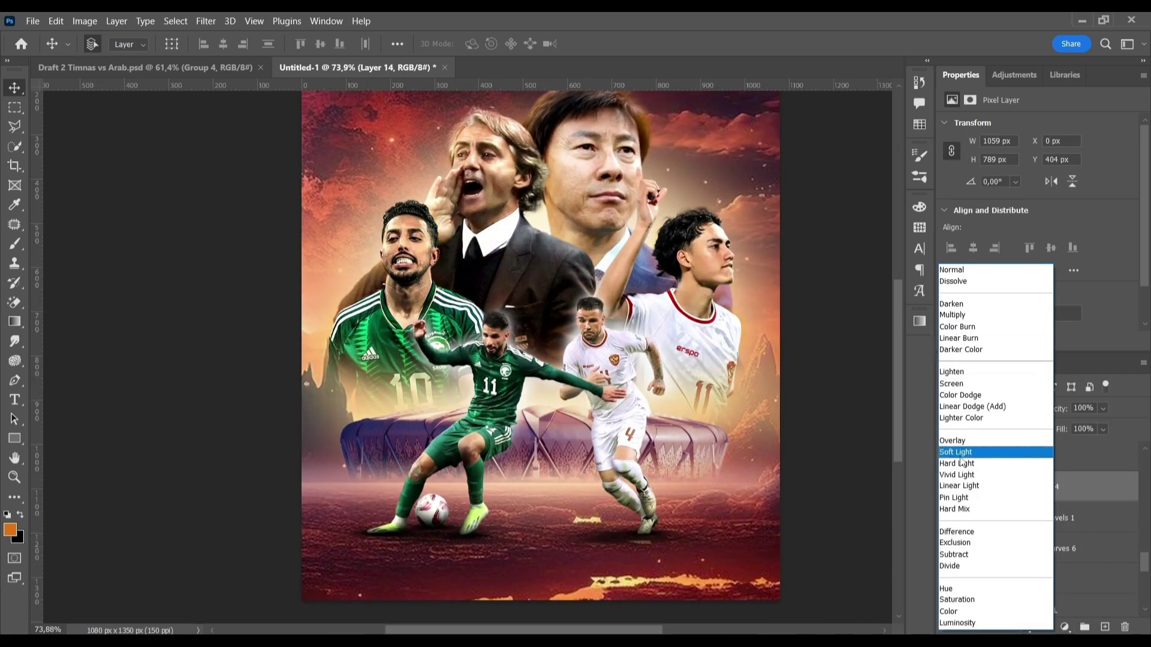
click(836, 430)
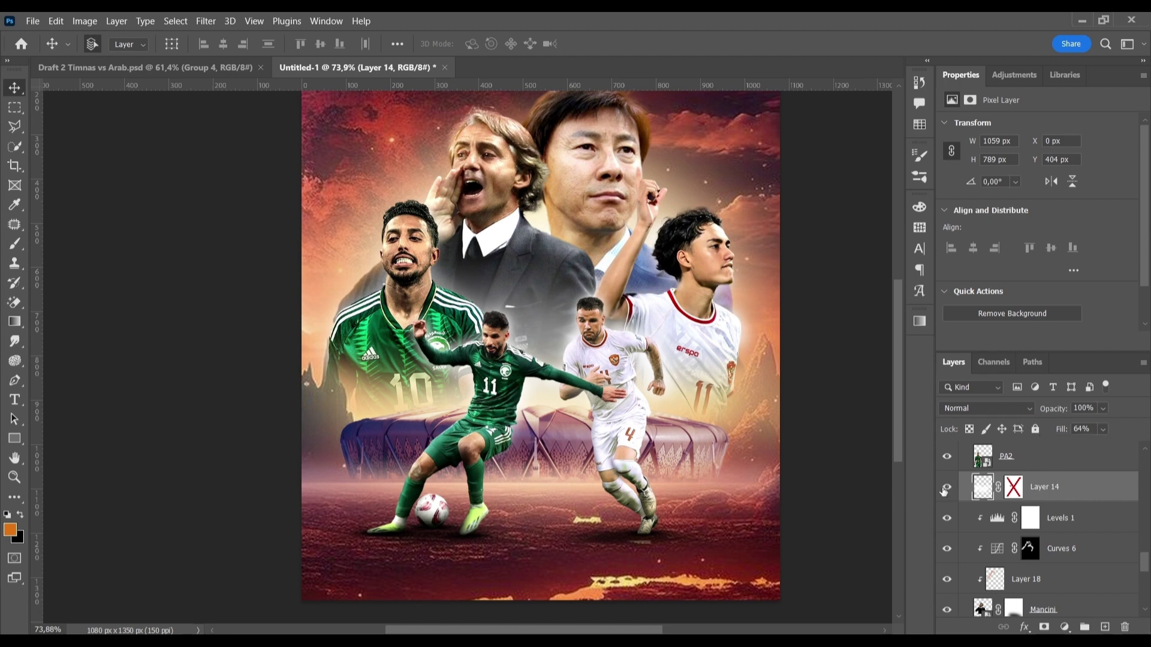
click(1064, 627)
click(1066, 496)
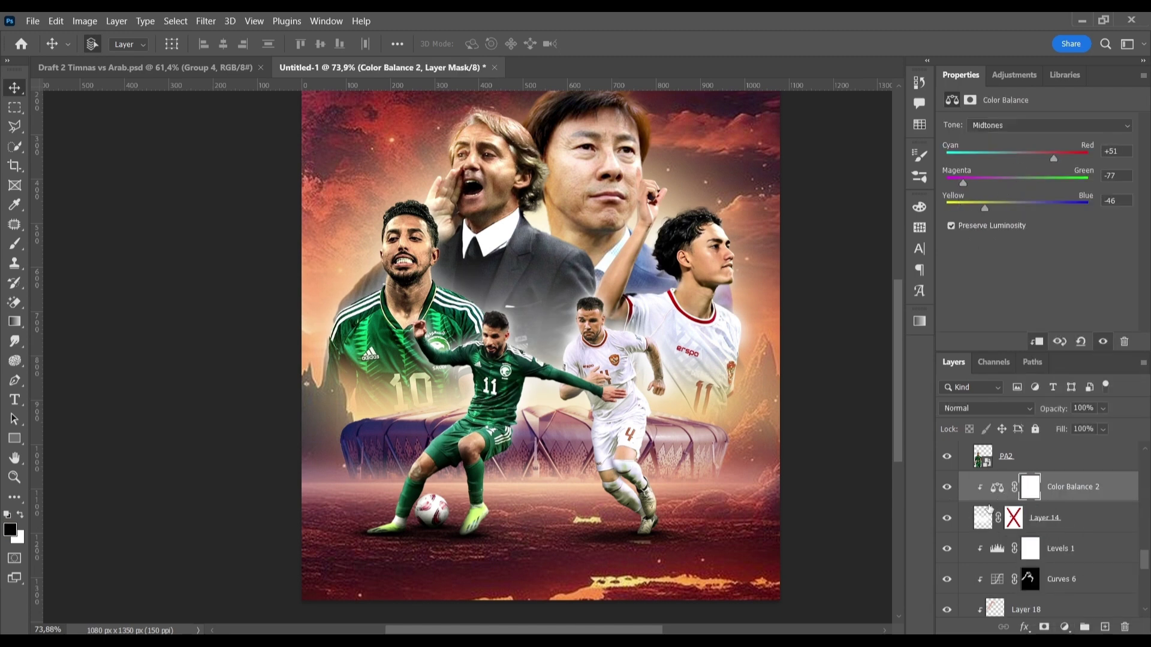
key(ctrl+z)
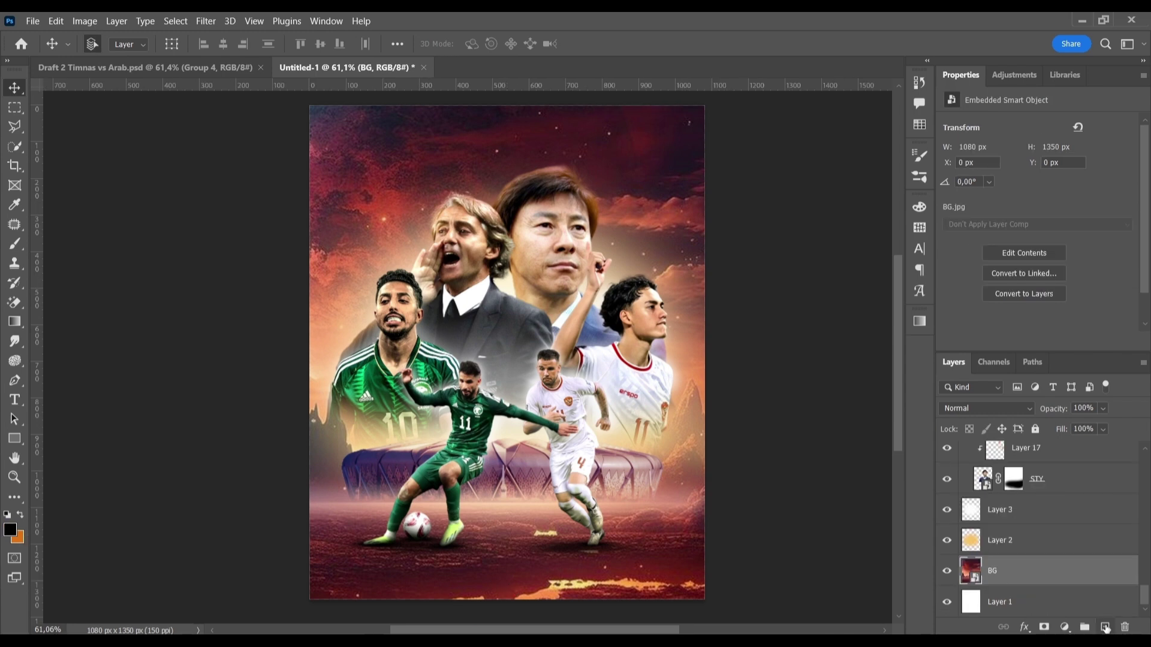
Darken the poster's bottom and top edges with gradients and bring in the Fire Particle image.
drag(510, 528, 510, 613)
key(v)
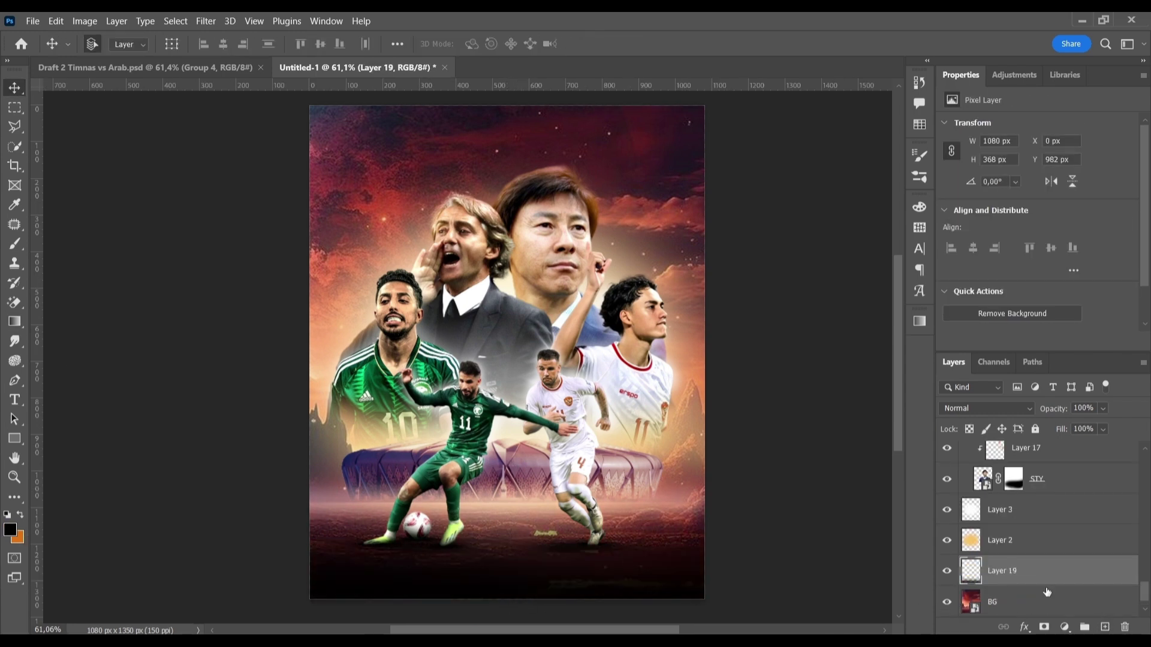
drag(501, 91, 501, 198)
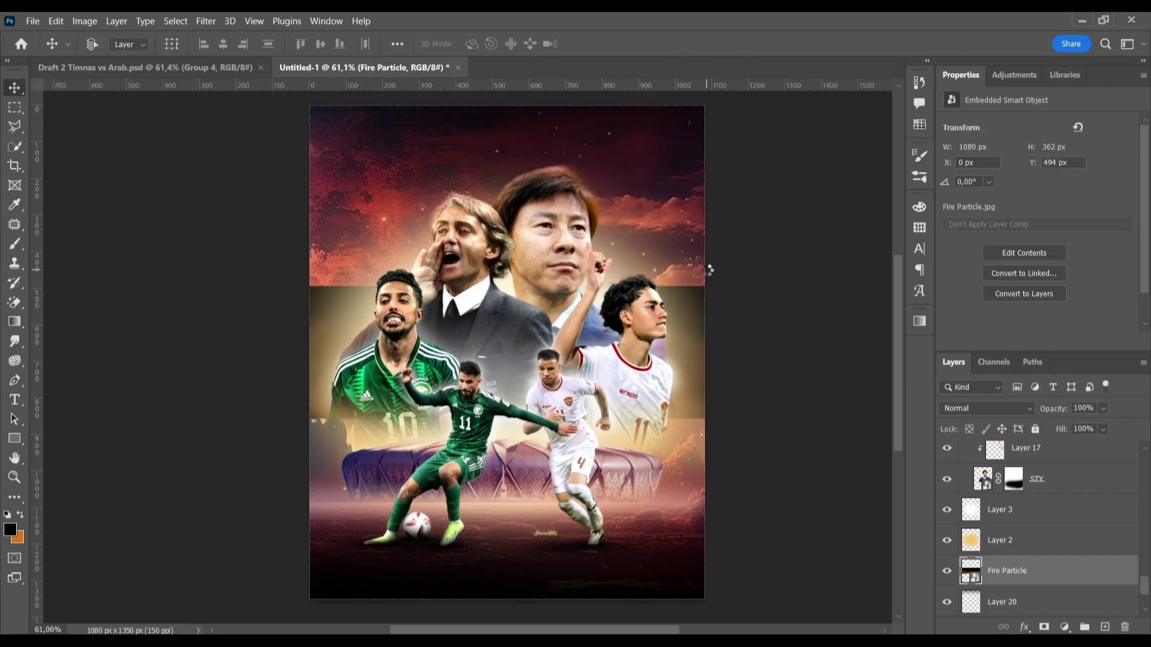
scroll(1020, 554, up, 5)
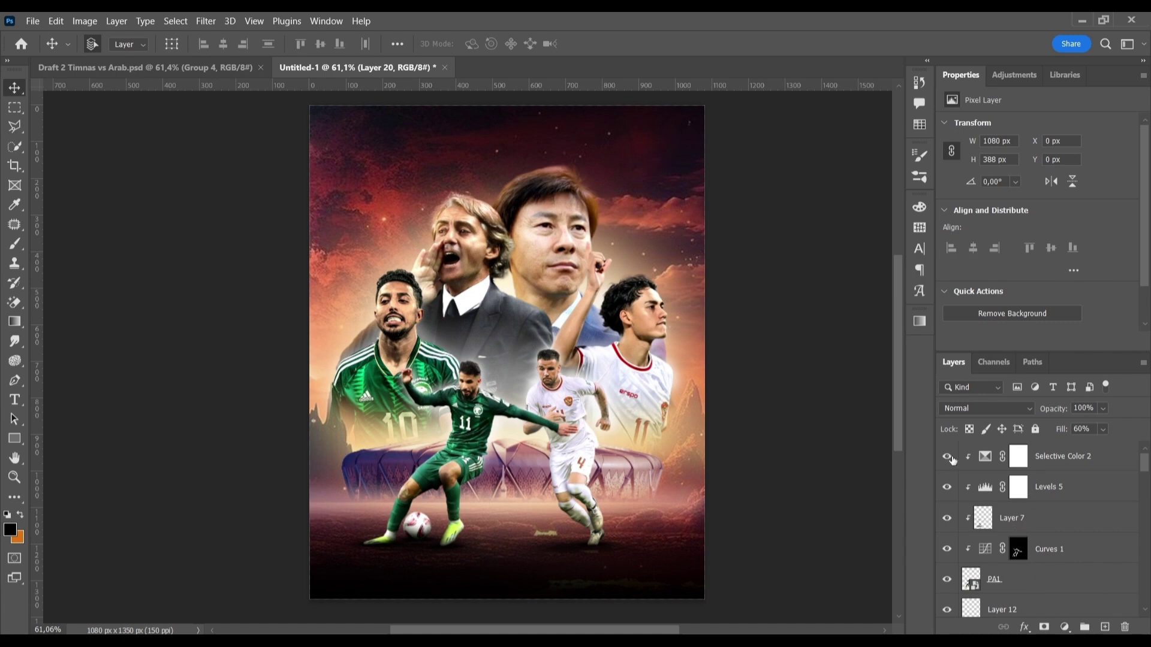
click(1019, 456)
Place the Fire Particle image along the poster's bottom, reposition it and move it down the stack.
drag(631, 401, 631, 590)
click(986, 408)
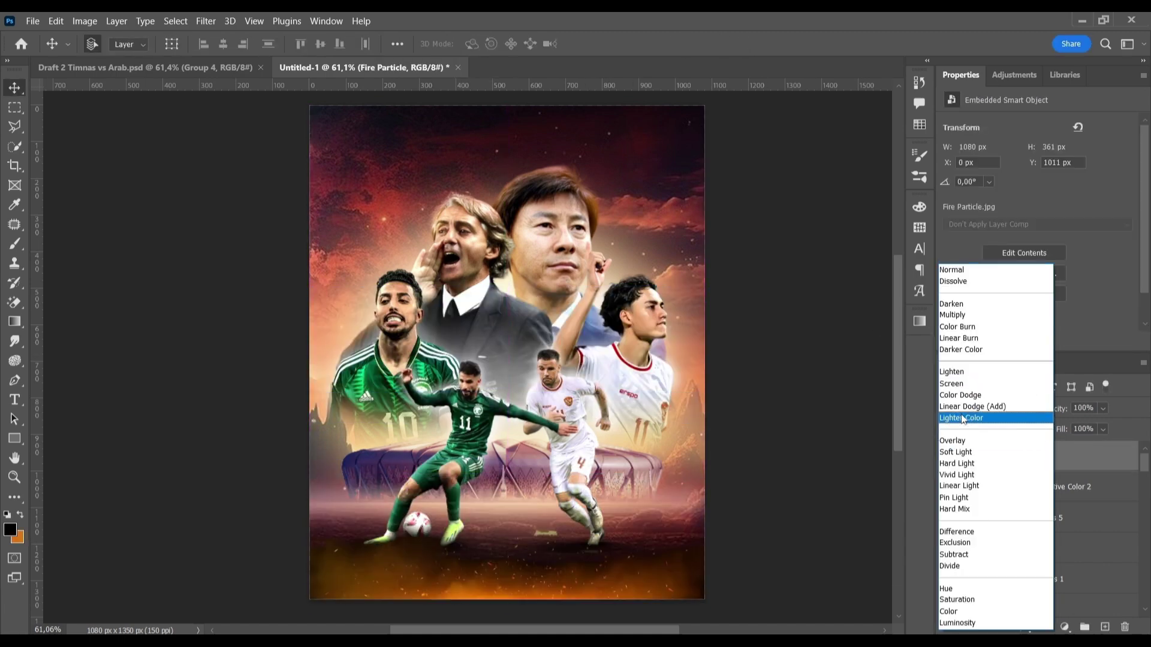
click(965, 543)
key(ctrl+t)
drag(674, 532, 666, 462)
key(Return)
key(ctrl+bracketleft)
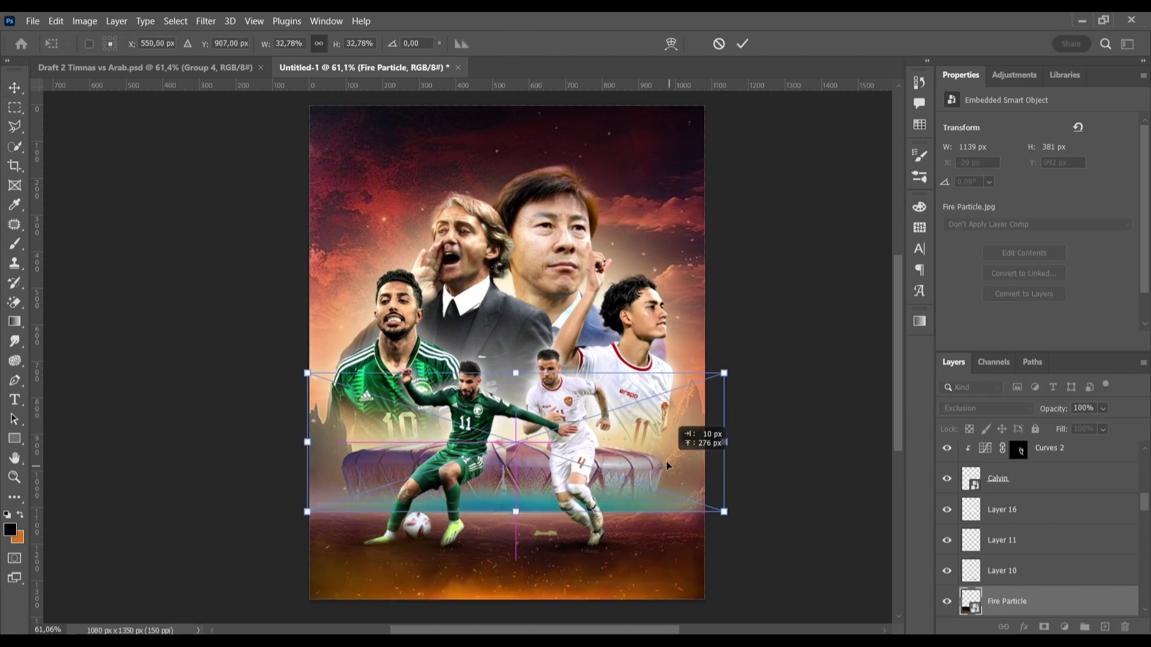
Switch Fire Particle to Screen blending and raise the embers higher on the poster.
click(986, 408)
click(959, 393)
key(ctrl+t)
key(Return)
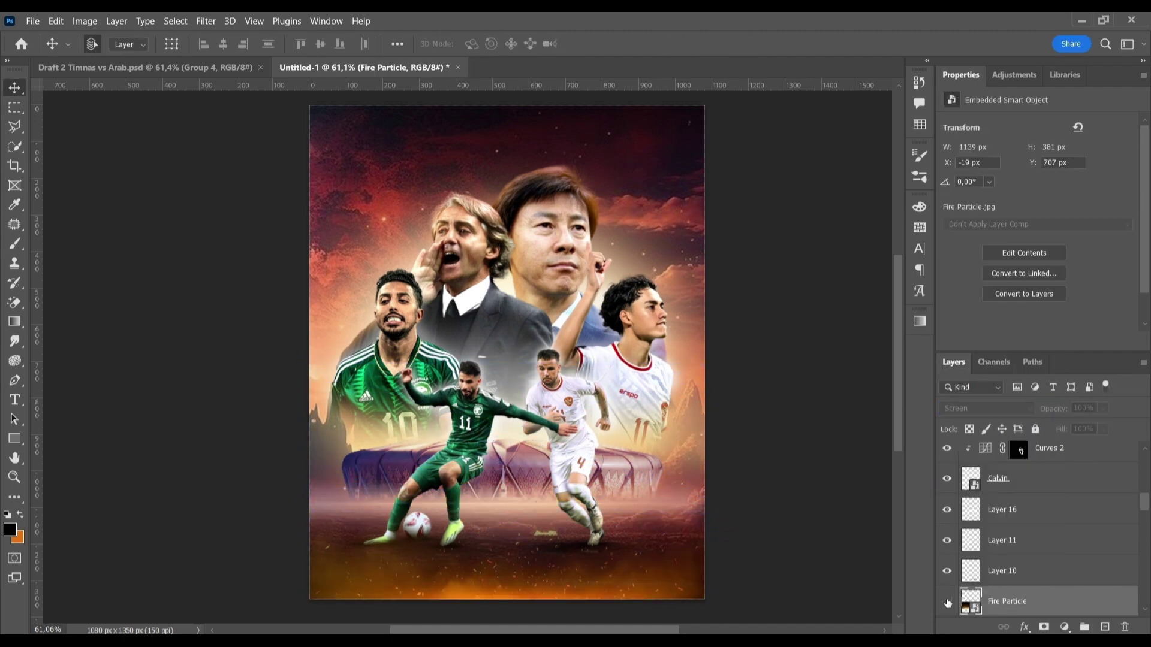
ctrl+click(652, 473)
drag(678, 488, 674, 466)
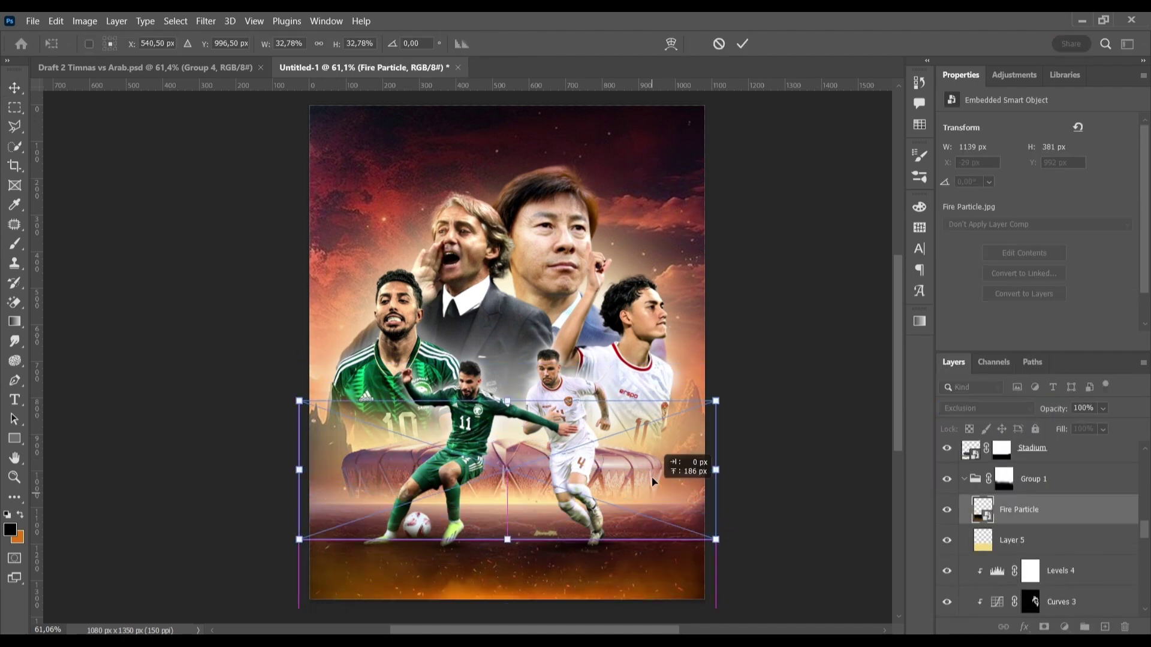
Stretch one Fire Particle overlay wider and another taller across the poster.
click(986, 408)
click(972, 384)
key(ctrl+t)
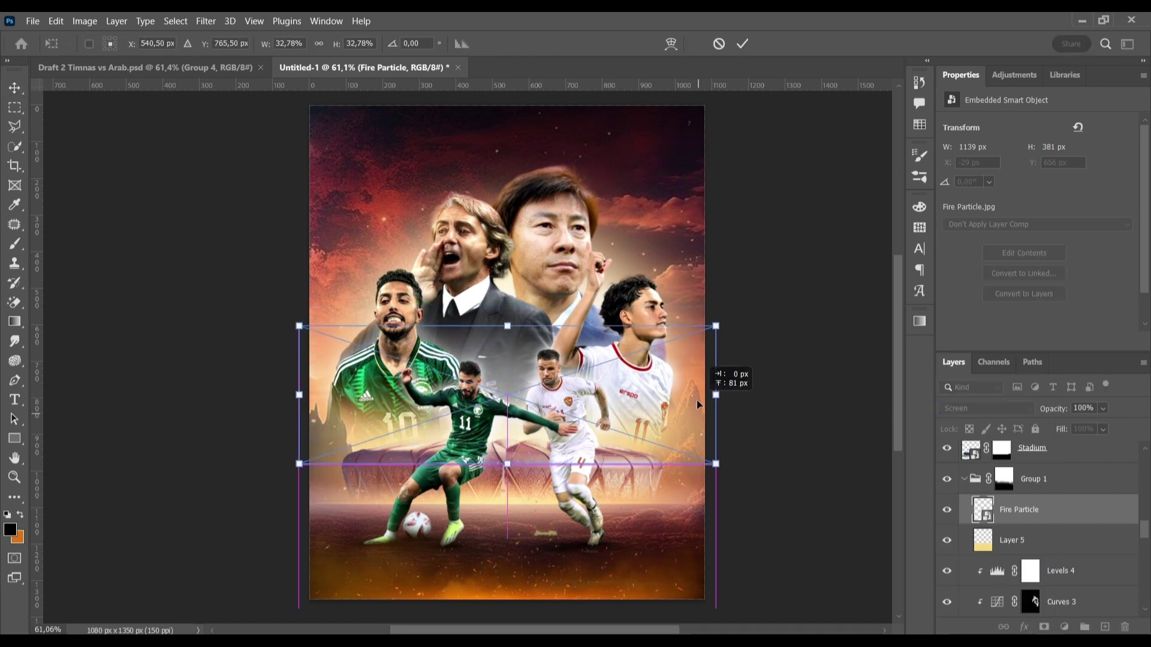
drag(714, 400, 771, 400)
key(Return)
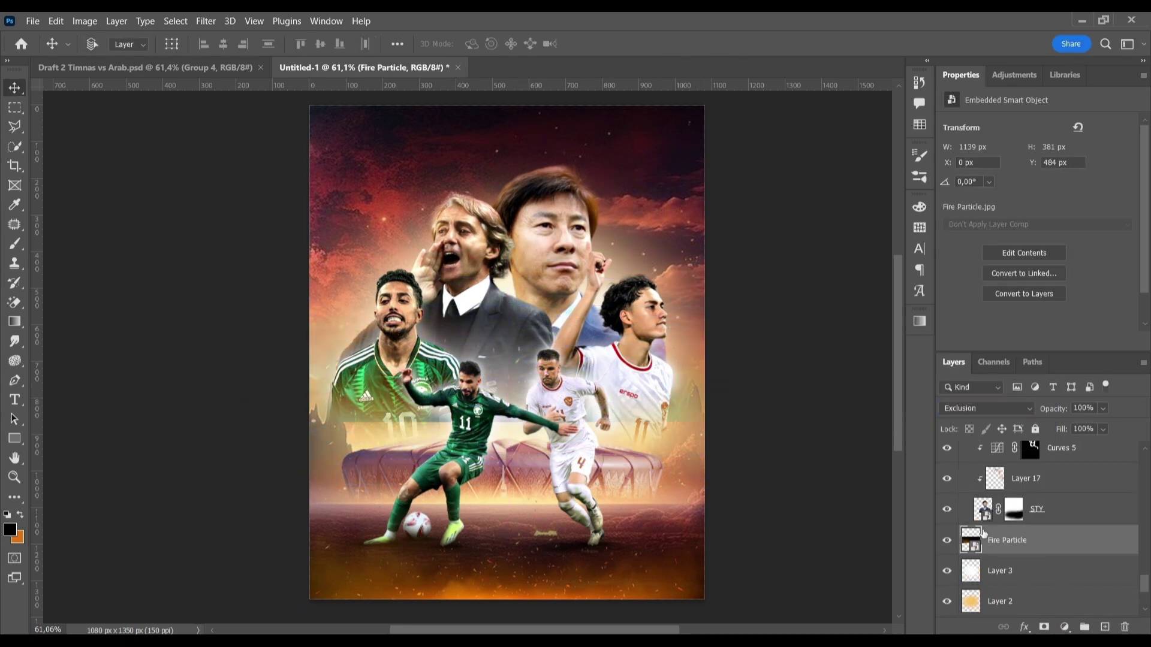
click(986, 408)
click(976, 380)
drag(714, 169, 639, 149)
key(Return)
key(ctrl+shift+alt+n)
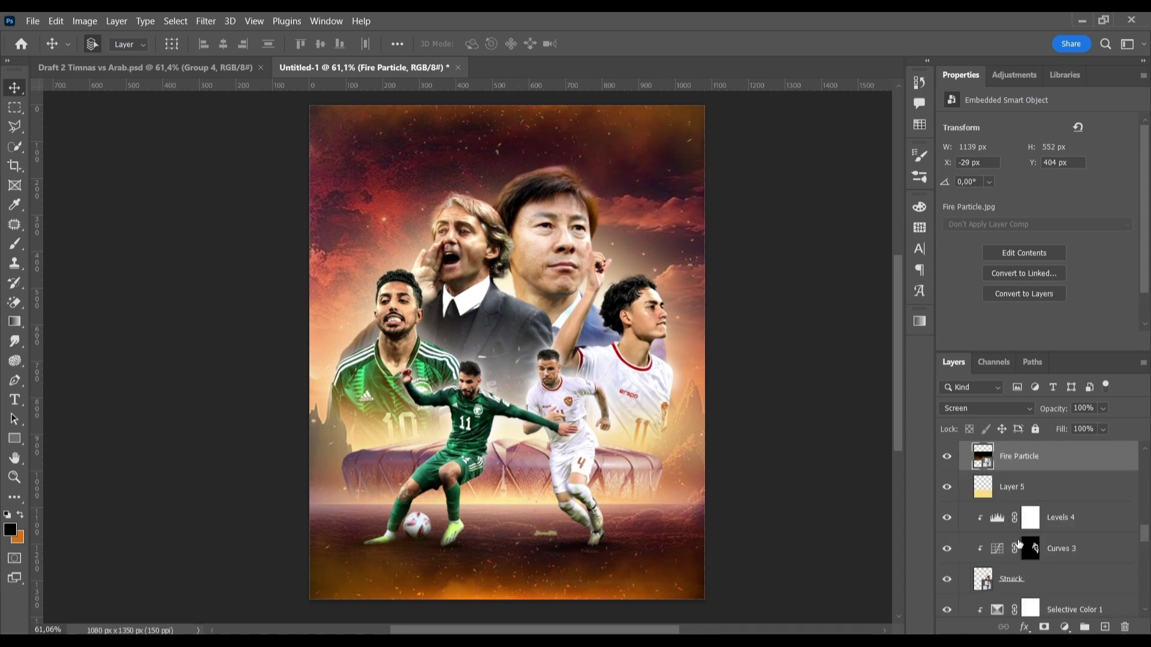
Set white as the paint colour and add a clipped paint layer above the PA2 player layer.
key(d)
key(x)
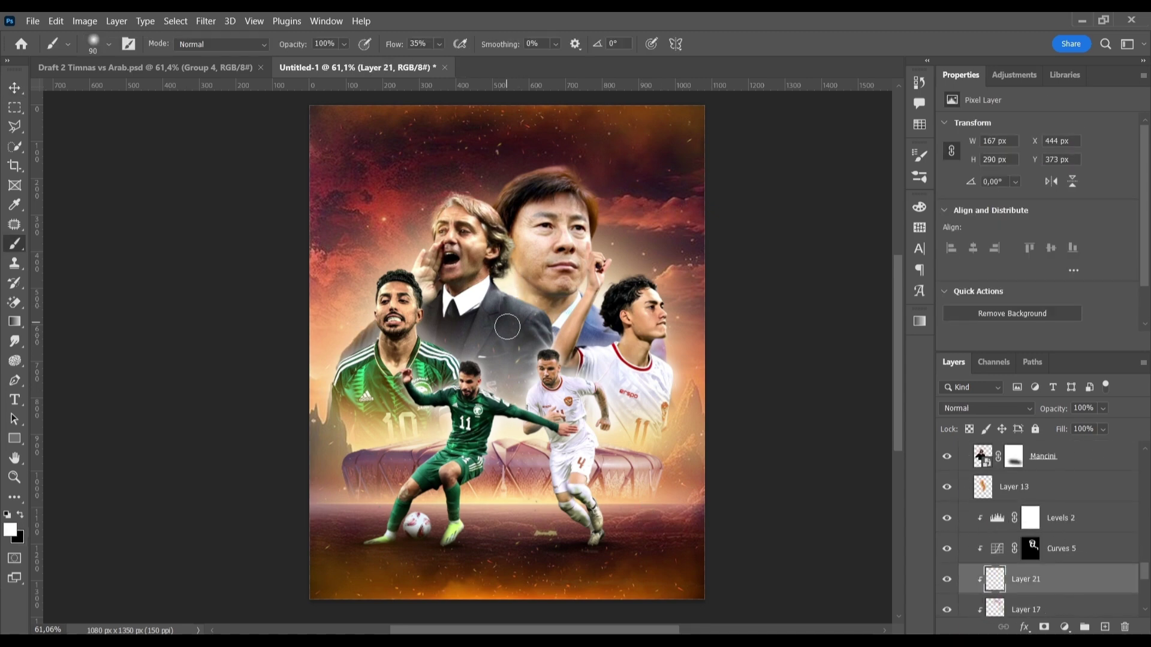
key(alt+bracketleft)
key(alt+bracketleft)
key(alt+bracketleft)
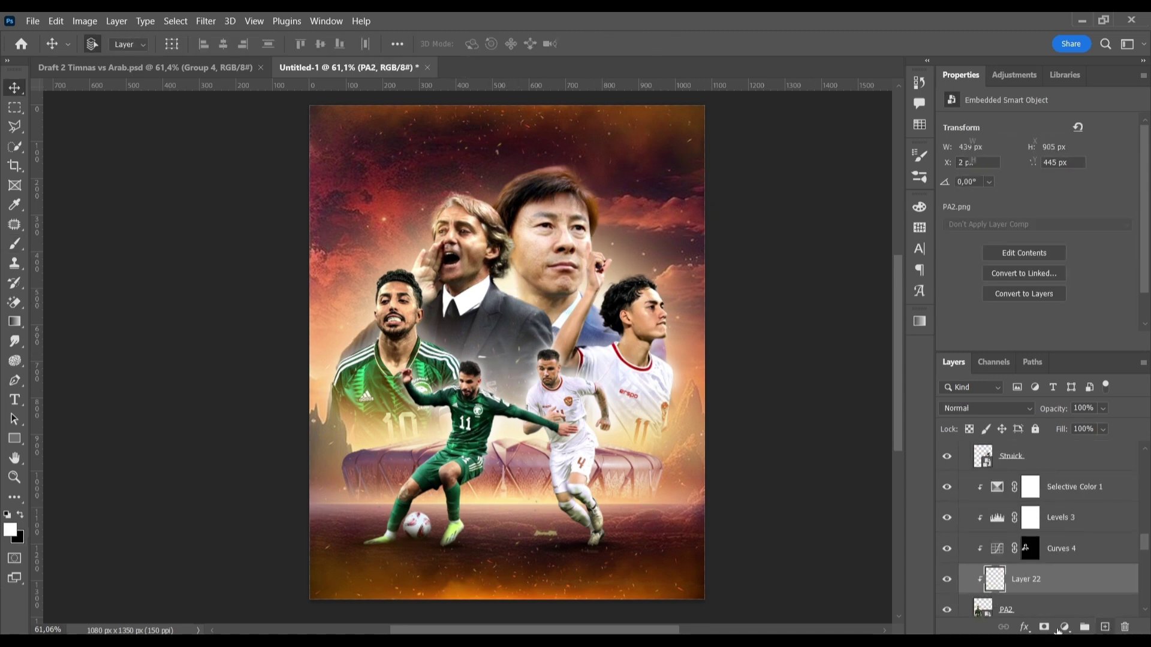
key(alt+bracketleft)
key(alt+bracketleft)
key(alt+bracketright)
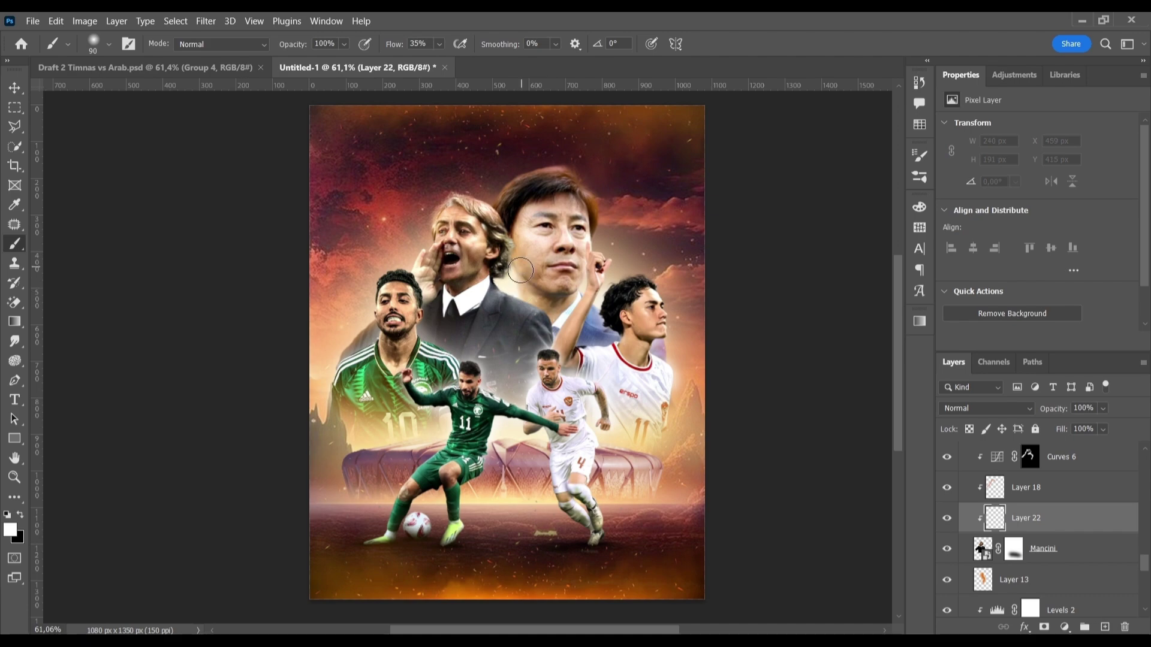
Lower the new clipped paint layer's fill to 28% and make the brush smaller.
drag(1105, 432, 1073, 447)
scroll(511, 322, up, 8)
key(bracketleft)
key(bracketleft)
key(bracketleft)
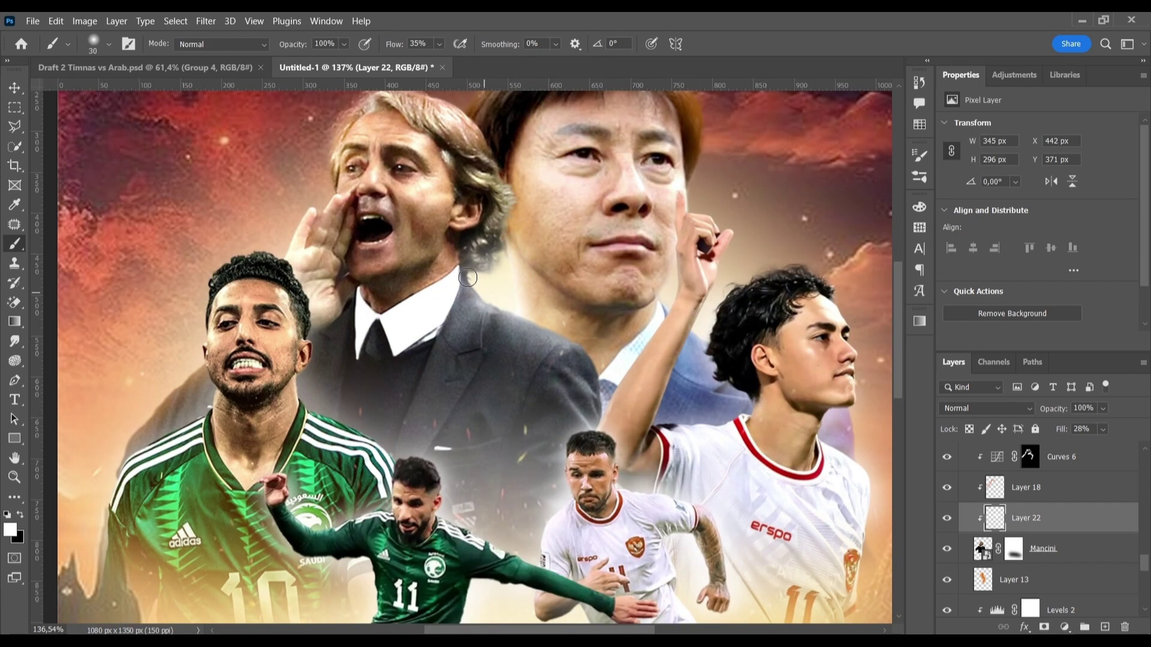
scroll(627, 398, down, 3)
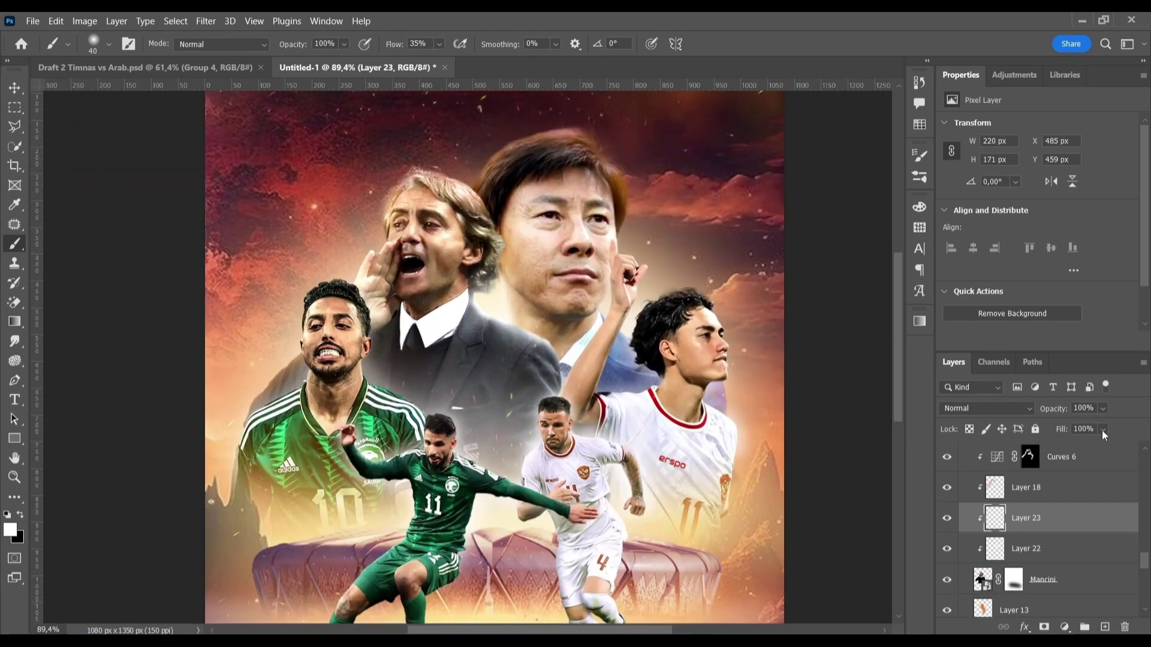
Lower the fill of paint Layer 21 to 82%.
key(v)
key(alt+bracketleft)
key(alt+bracketleft)
key(alt+bracketleft)
key(alt+bracketleft)
key(alt+bracketleft)
key(alt+bracketleft)
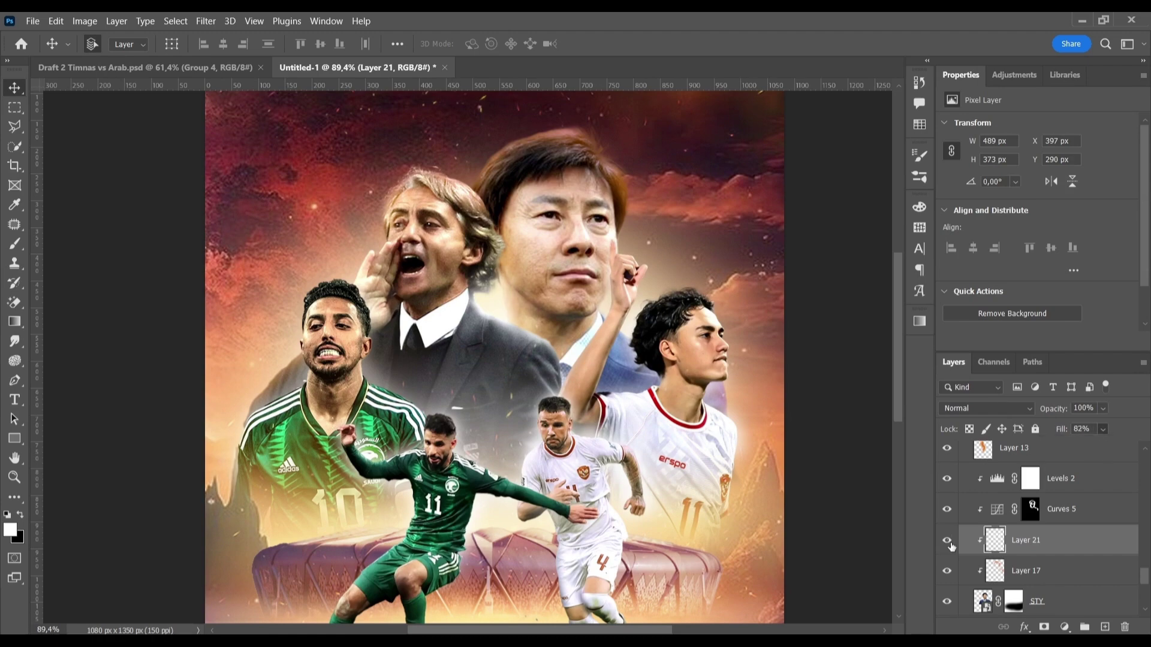
drag(1103, 429, 1092, 443)
scroll(587, 350, down, 1)
scroll(587, 350, down, 2)
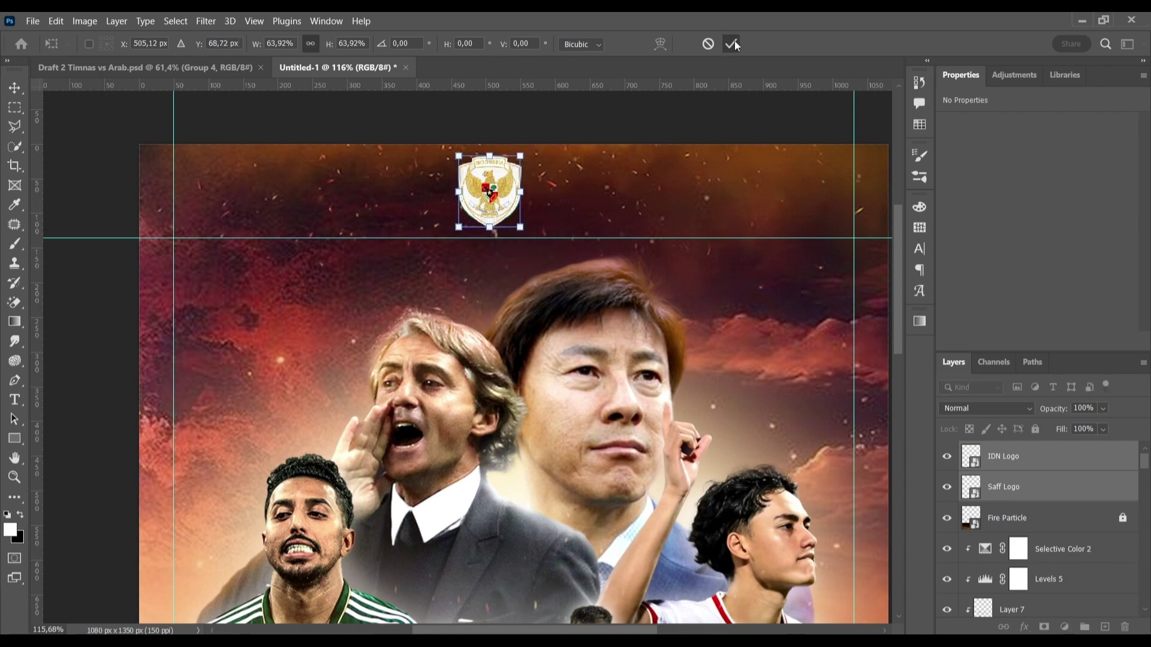
Draw a 120 px square at the poster top, stacked beneath the Saff logo.
key(Return)
key(u)
drag(368, 159, 453, 242)
drag(1031, 519, 1019, 534)
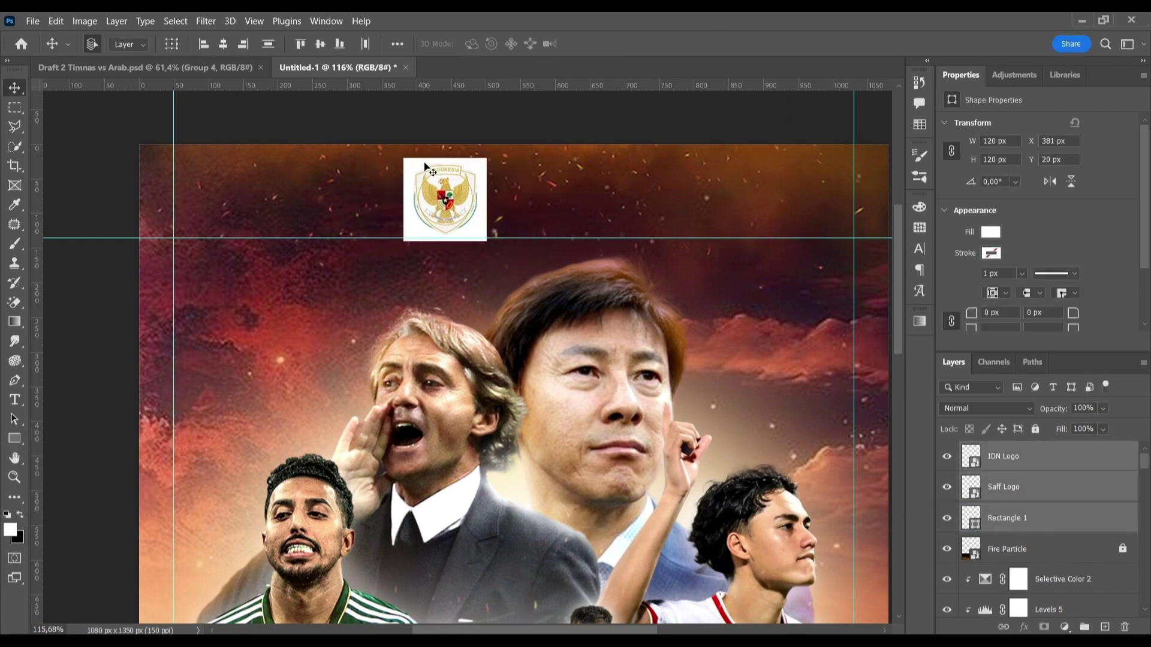
Scale the IDN and Saff logos together to fit the squares.
click(1007, 456)
shift+click(1007, 487)
scroll(431, 197, up, 4)
key(ctrl+t)
mouse_move(484, 271)
mouse_down()
mouse_move(496, 279)
mouse_move(627, 245)
mouse_up()
key(Return)
Fill the square behind the Saff logo with the sampled Saff green.
click(471, 244)
click(458, 216)
click(991, 232)
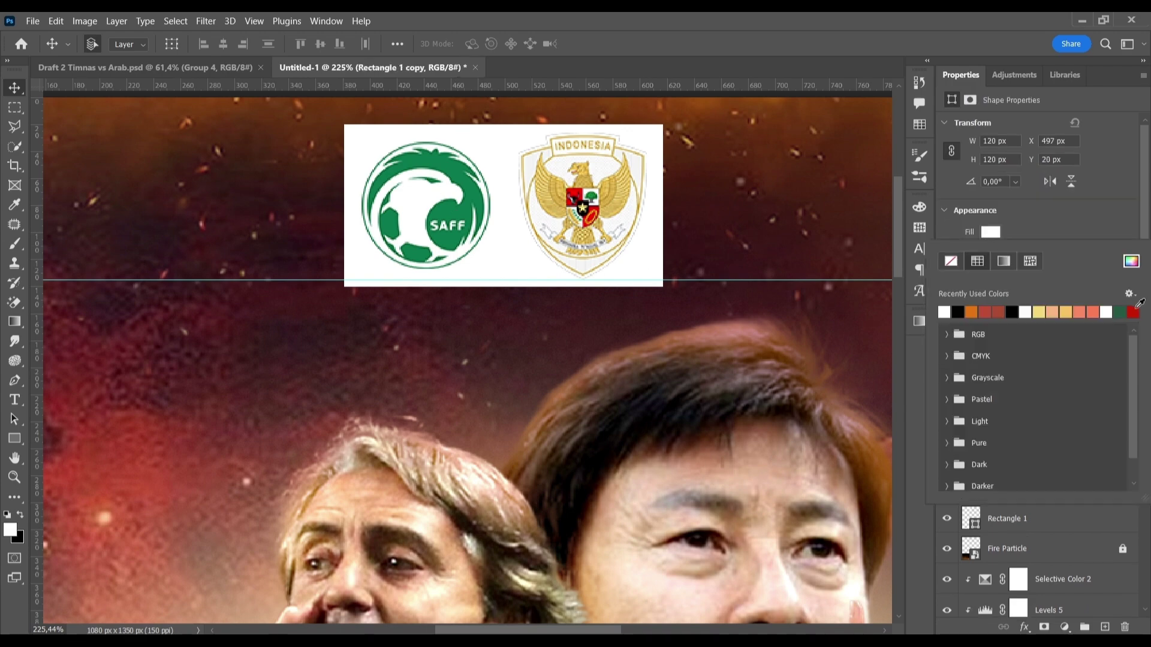
click(971, 312)
click(1006, 487)
Fill the IDN logo's square red, butt it against the green one, and shrink the pair.
click(990, 232)
click(944, 312)
click(1131, 260)
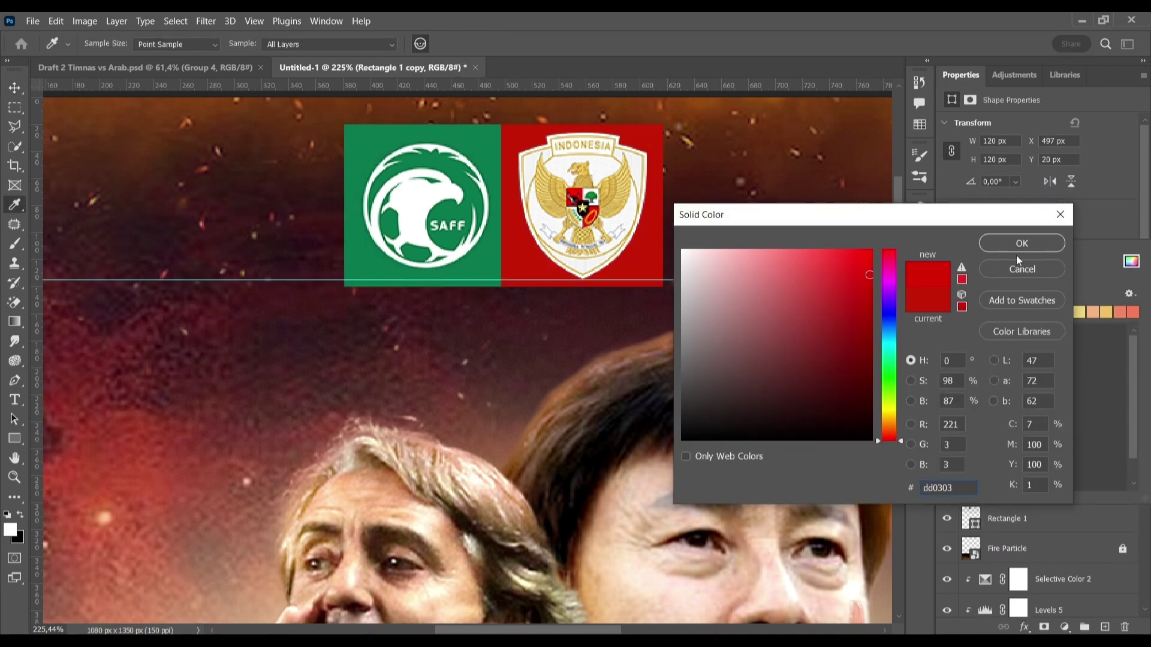
click(1022, 241)
drag(701, 210, 706, 210)
key(ctrl+t)
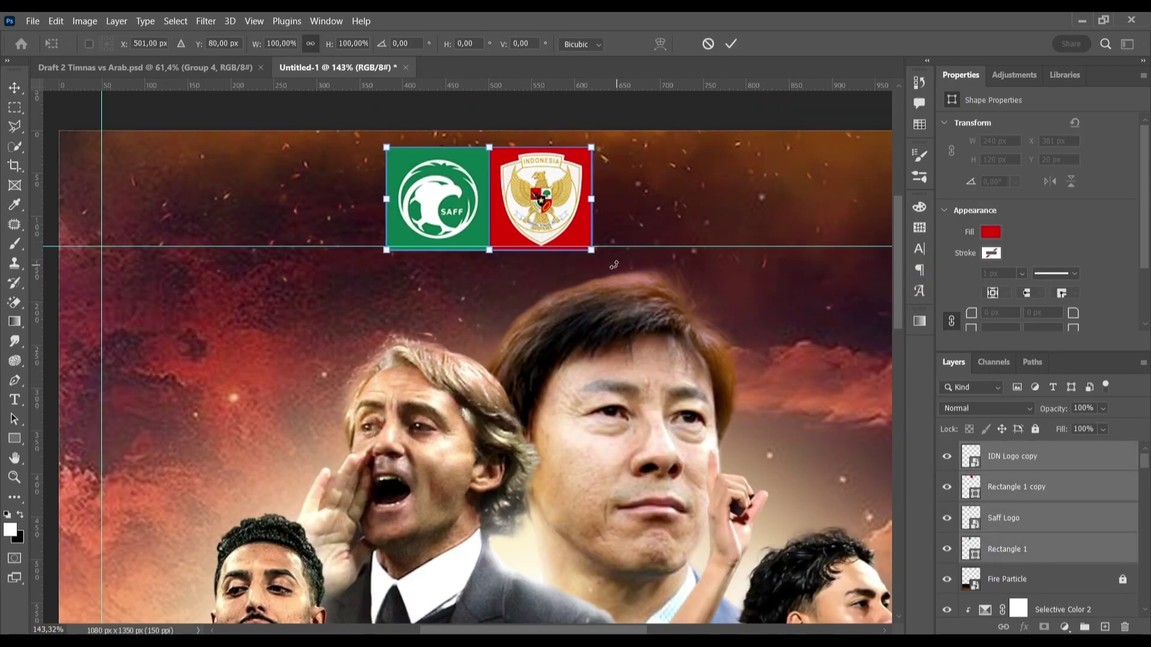
drag(591, 248, 570, 236)
Add a 12 pt 'ARAB SAUDI vs' title line right of the logos and duplicate it below.
scroll(526, 226, down, 2)
click(566, 223)
text(ARAB SAUDI VS)
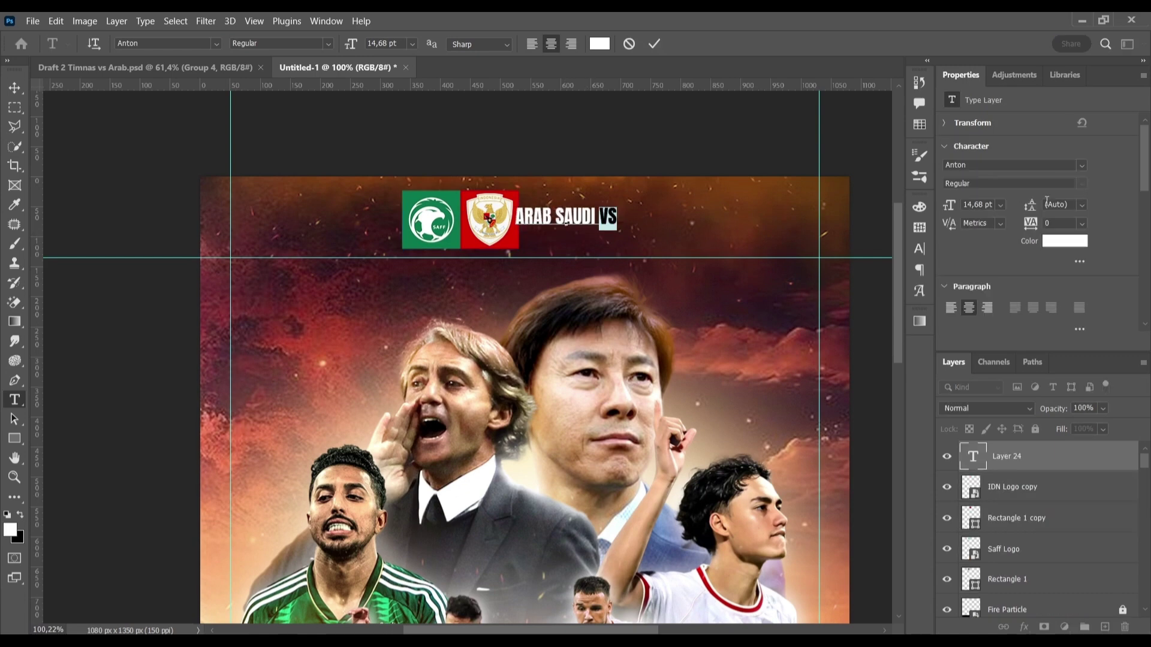
click(969, 204)
text(12)
key(Return)
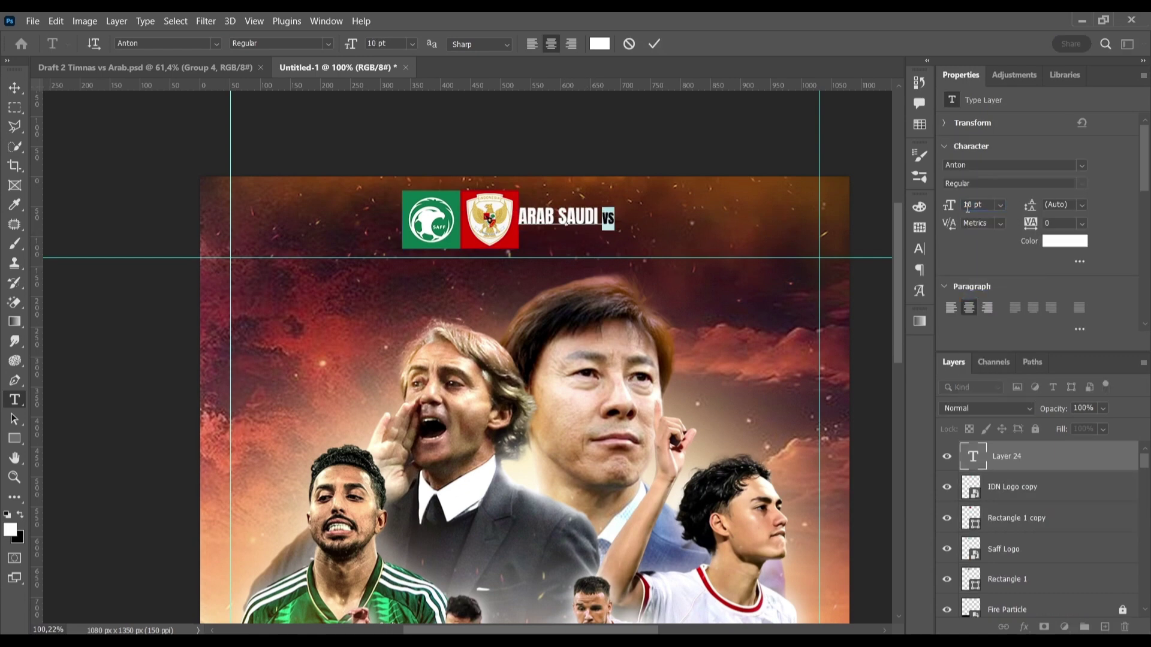
key(ctrl+Return)
drag(584, 208, 585, 230)
Turn the copy into a larger 'INDONESIA' line and move both lines beside the logos.
text(SIA)
click(999, 205)
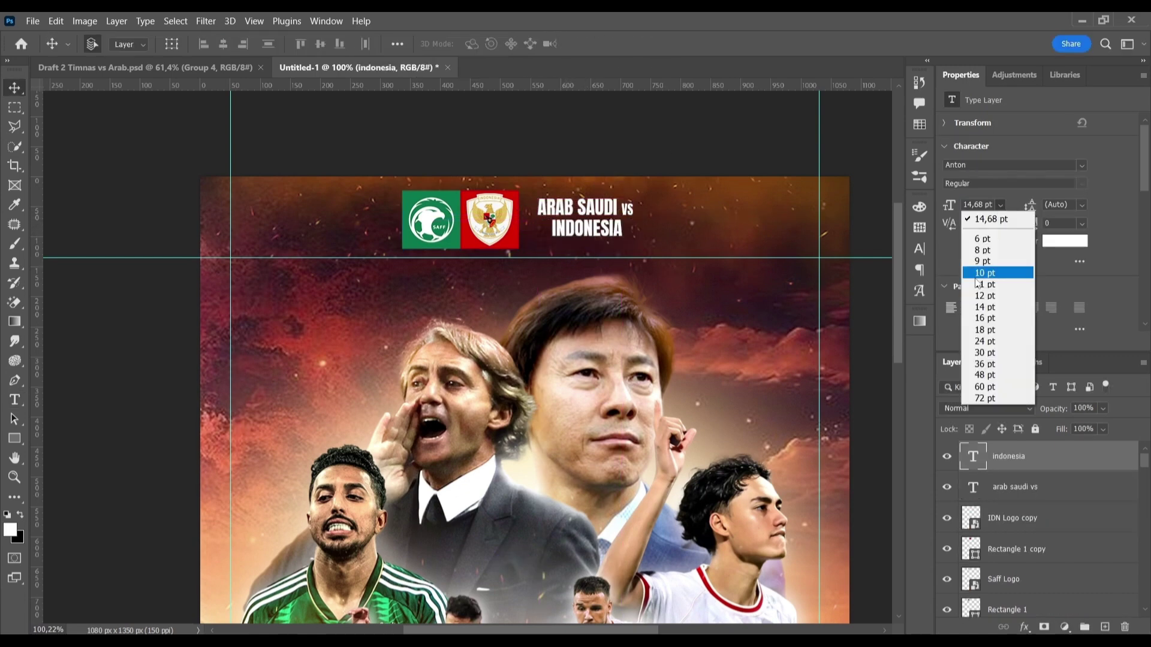
click(982, 347)
key(ctrl+Return)
key(ctrl+plus)
drag(630, 230, 666, 232)
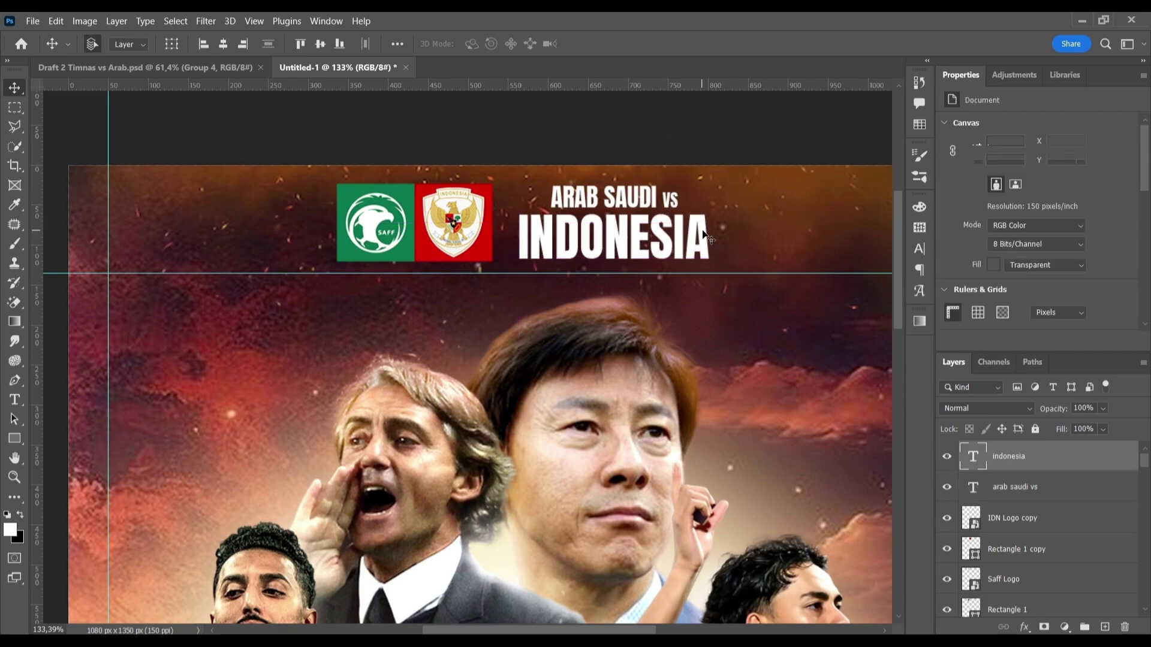
scroll(577, 269, up, 2)
drag(577, 268, 548, 270)
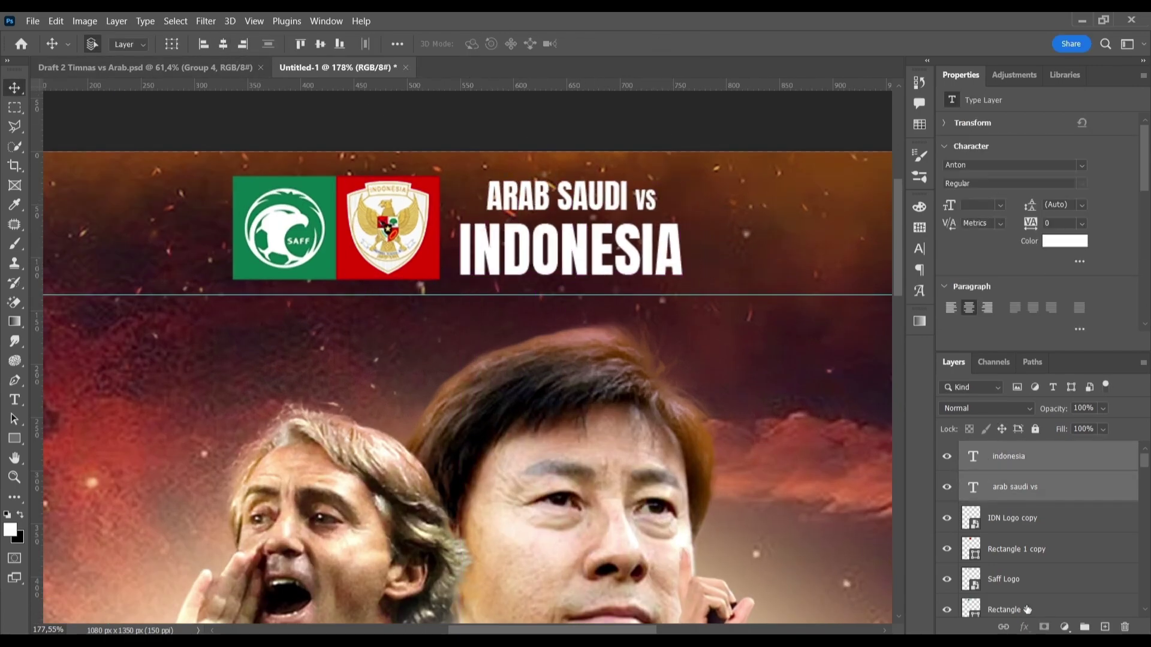
Group the logos with the title lines and centre the header horizontally on the poster.
key(ctrl+g)
key(ctrl+a)
key(ctrl+minus)
click(223, 47)
key(ctrl+d)
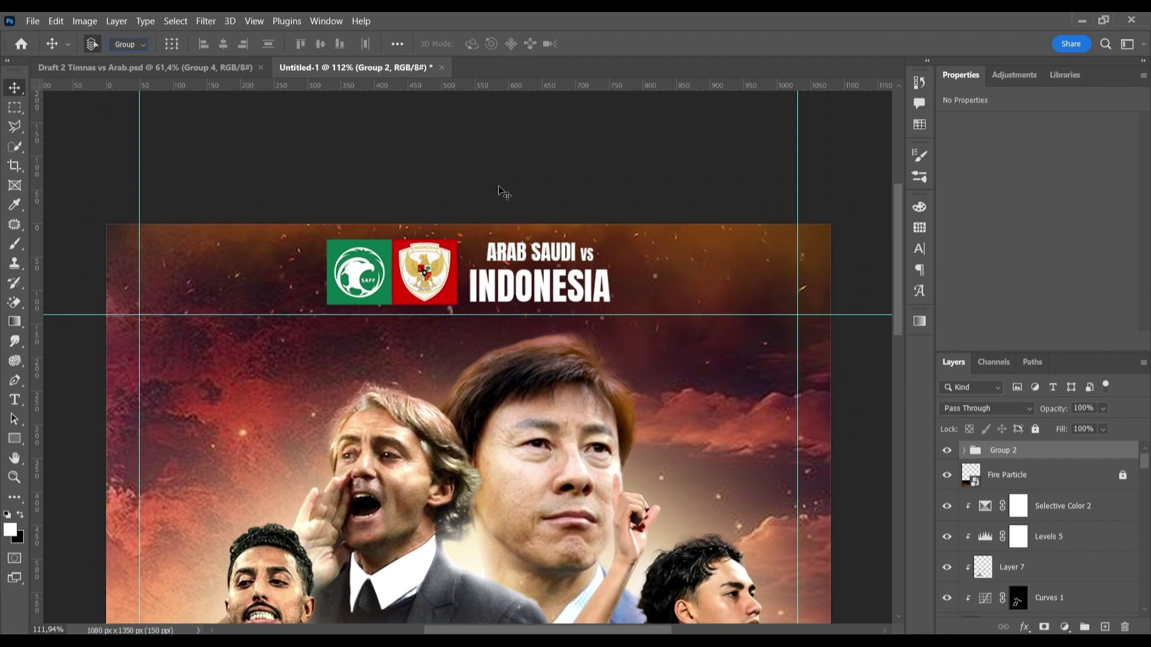
click(120, 57)
drag(588, 272, 591, 279)
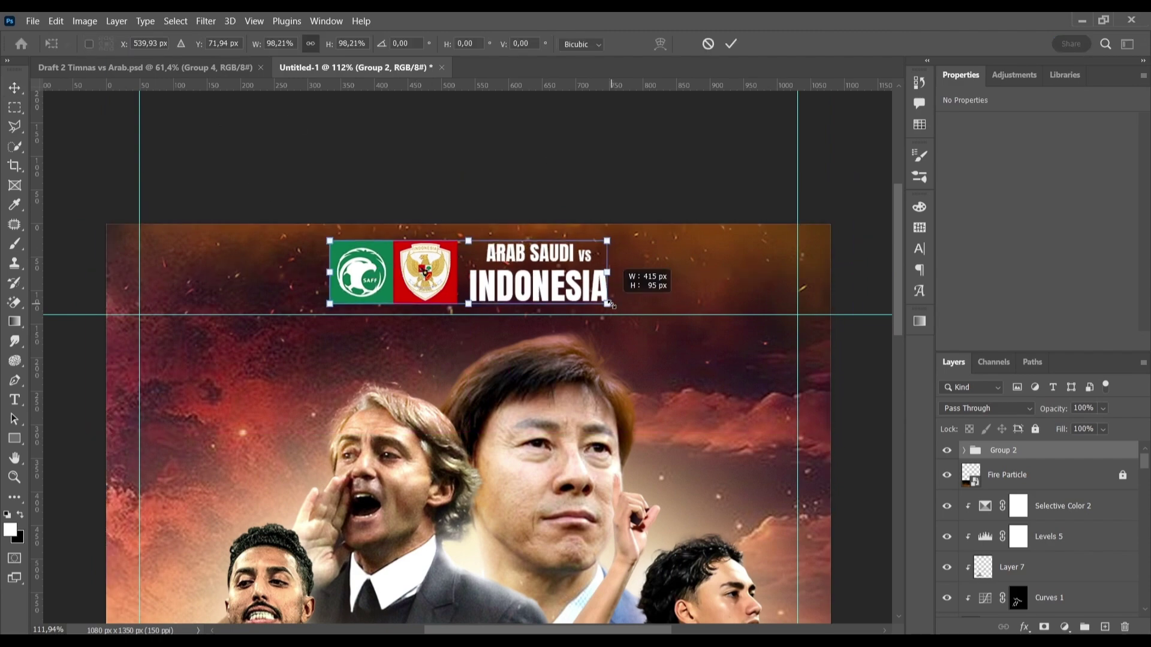
Set the INDONESIA text's letter spacing to 25.
scroll(593, 353, down, 3)
scroll(593, 353, down, 2)
scroll(539, 228, up, 6)
click(128, 44)
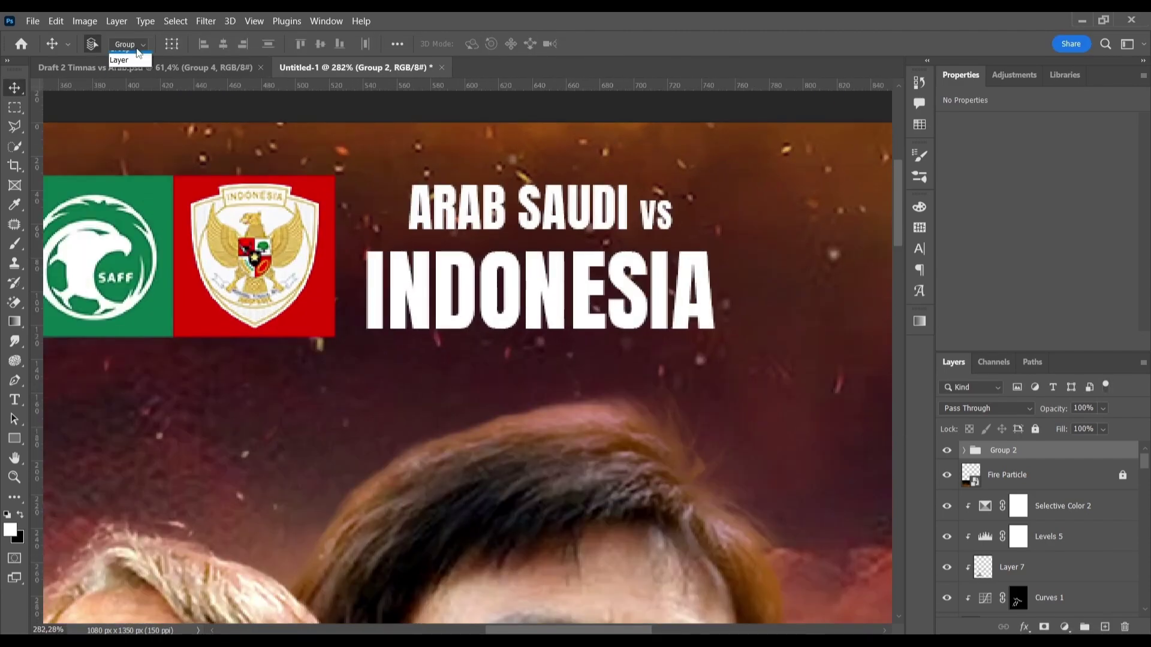
click(689, 282)
click(1081, 222)
click(1073, 353)
Widen 'ARAB SAUDI vs' to match INDONESIA, align it, and group the two title lines.
click(455, 213)
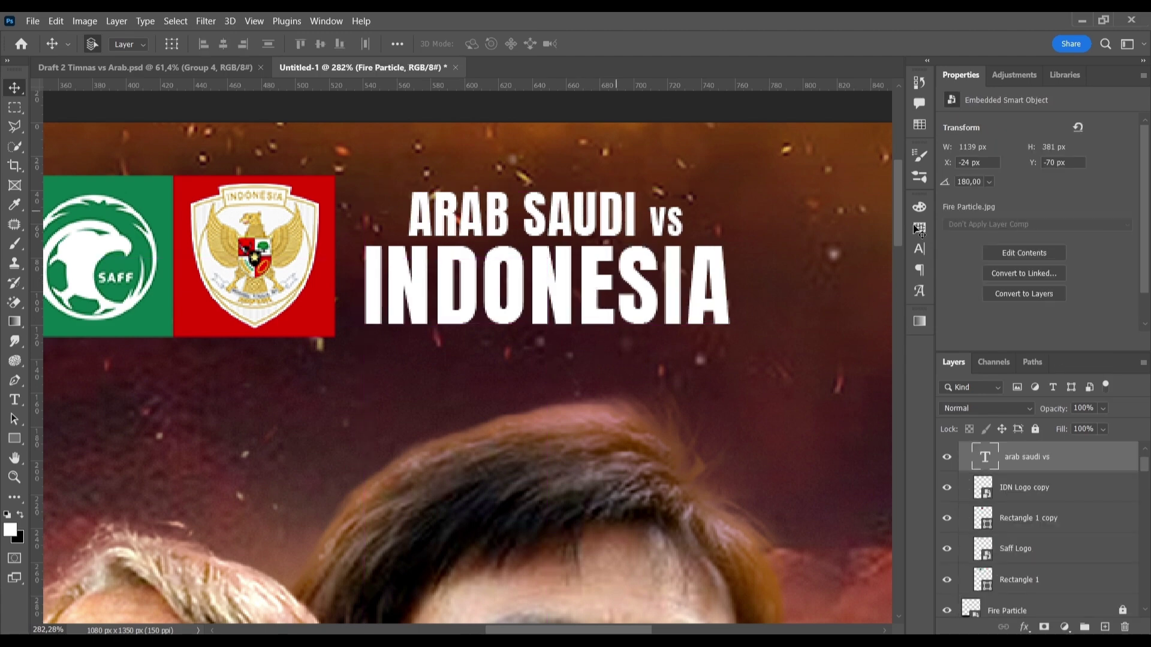
key(ctrl+t)
drag(683, 190, 691, 196)
key(Return)
drag(600, 216, 732, 256)
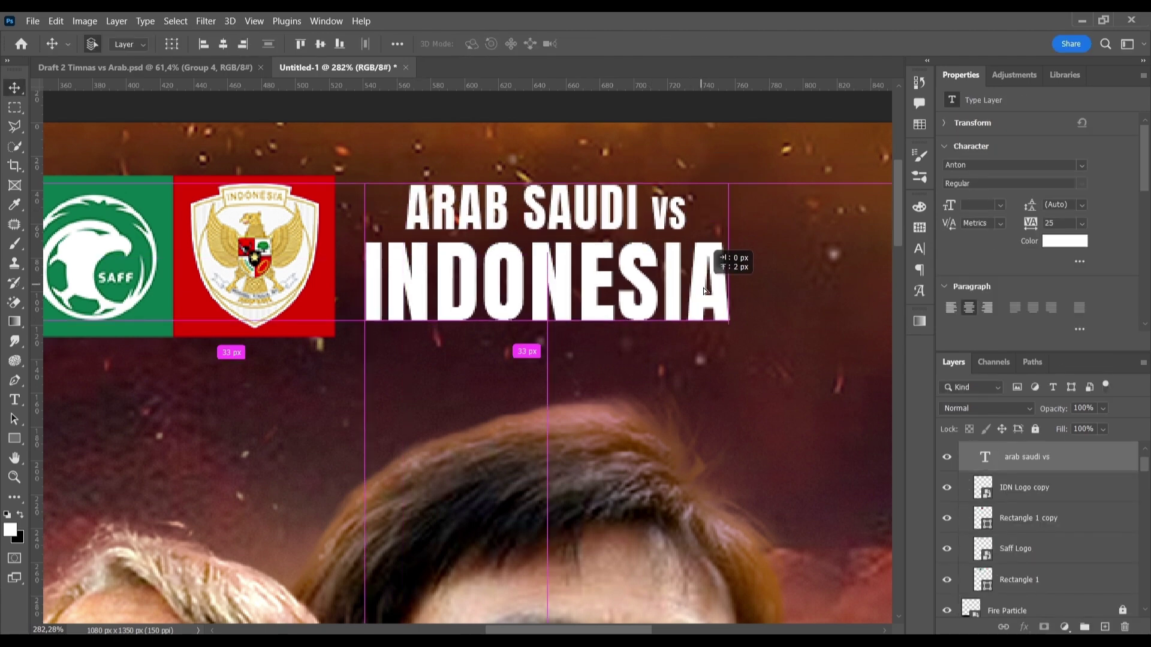
key(ctrl+g)
Shrink the World Cup logo into the poster's bottom-left corner.
scroll(362, 262, down, 3)
scroll(363, 262, down, 5)
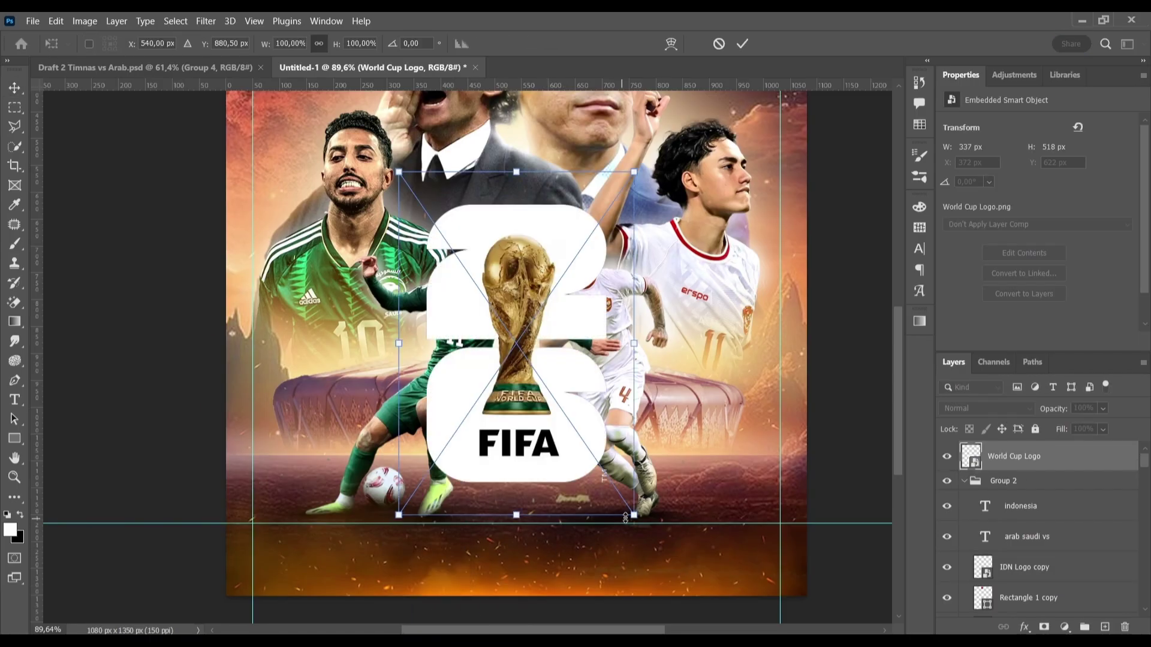
drag(625, 518, 405, 532)
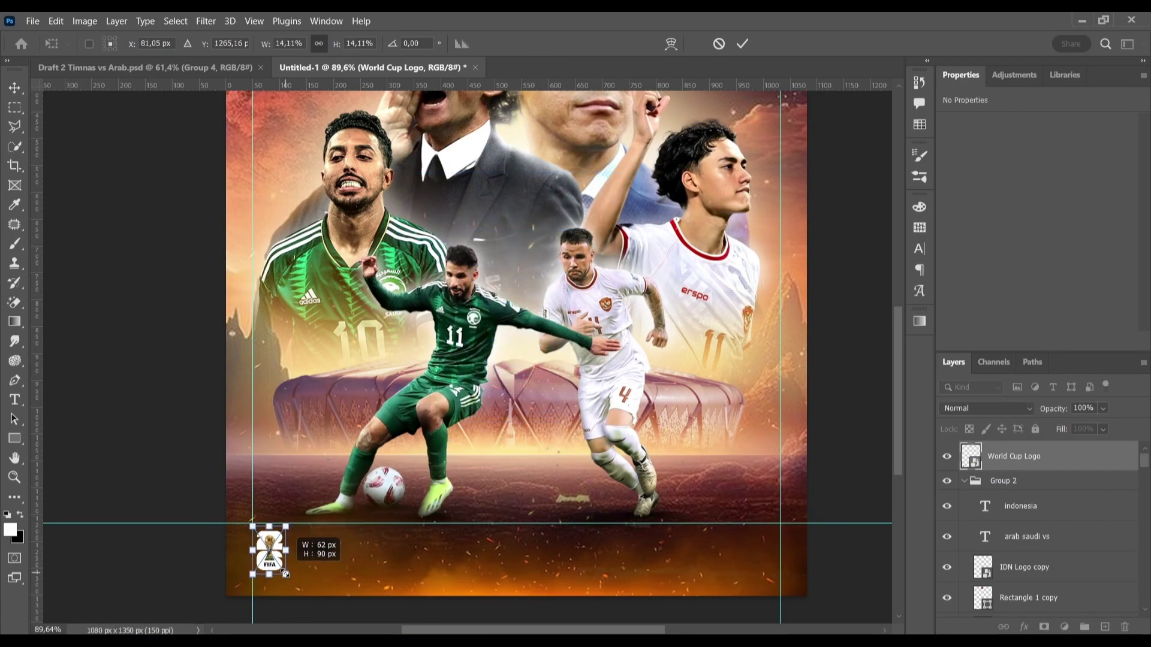
Add 'WORLD CUP QUALIFIERS' beside the logo in Rajdhani Bold at 12 pt.
key(Return)
key(t)
click(514, 517)
text(WORLD CUP)
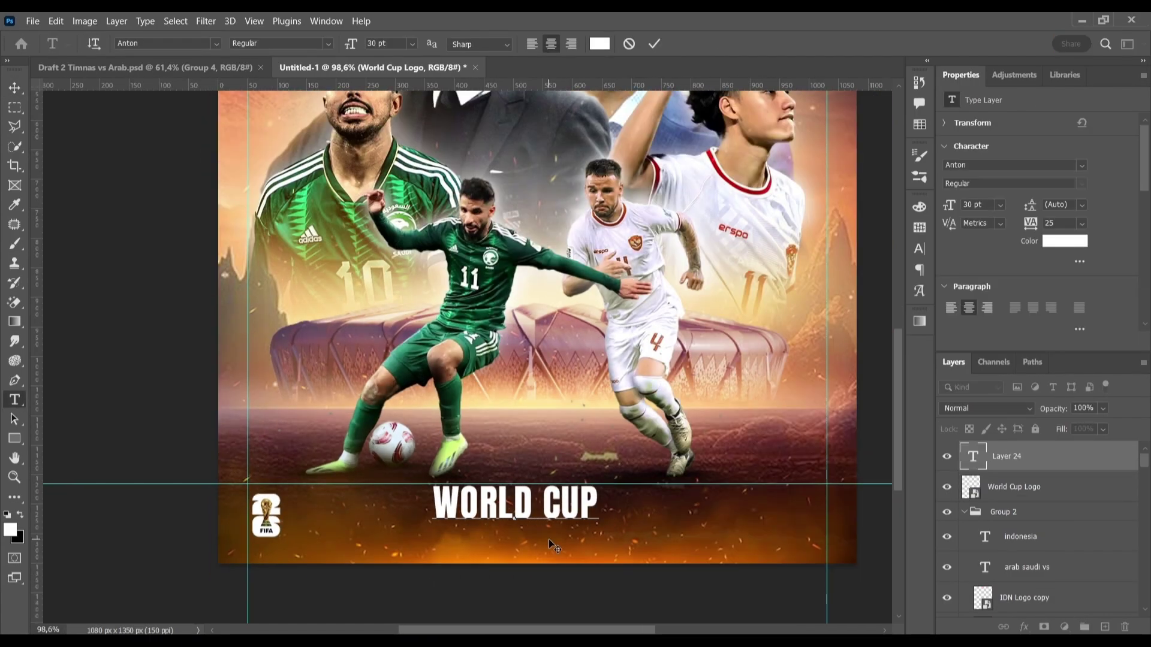
text( QUALIFIERS)
key(ctrl+Return)
click(1081, 165)
click(1055, 223)
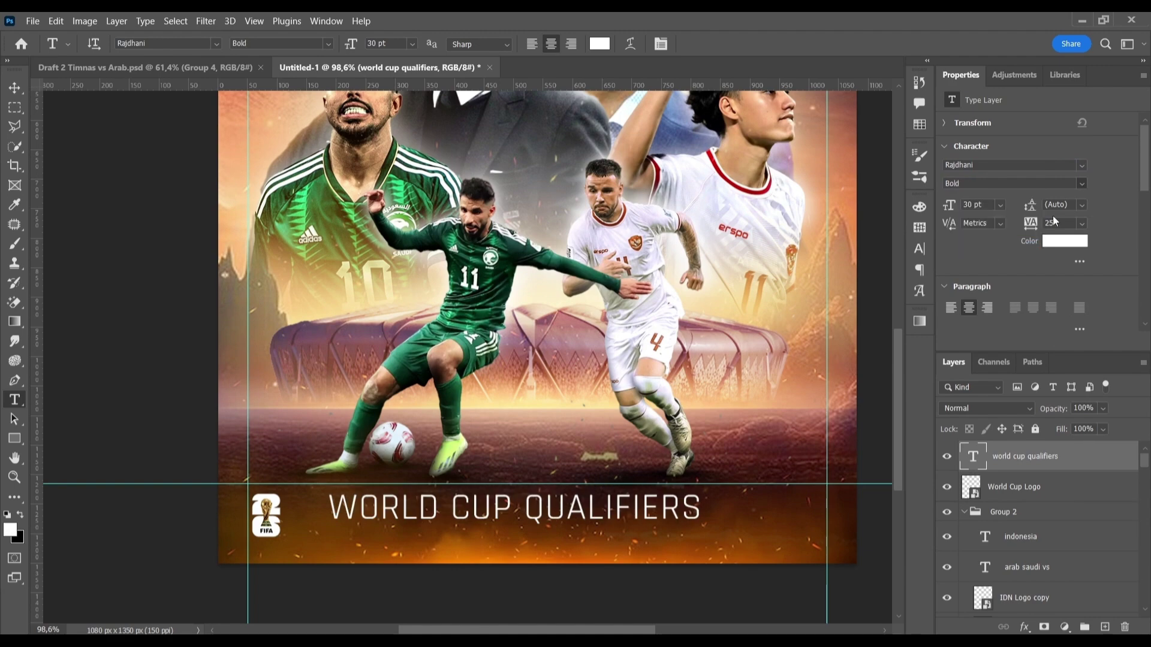
click(1000, 205)
click(977, 294)
click(519, 517)
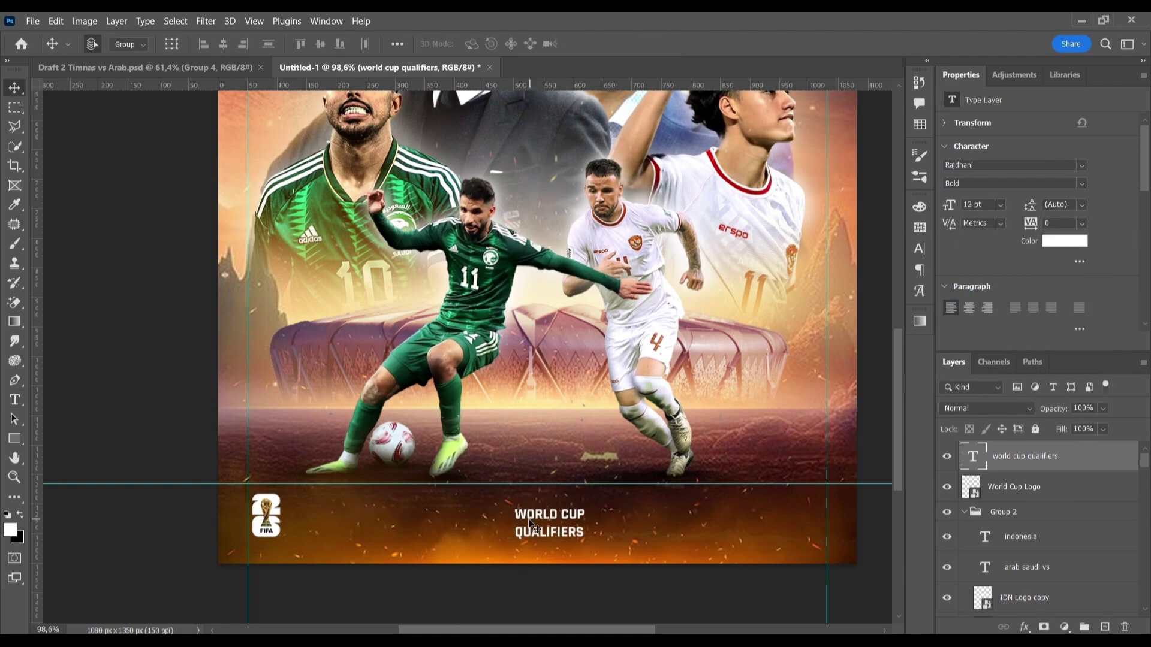
Move WORLD CUP QUALIFIERS beside the FIFA logo and enlarge it.
drag(530, 525, 303, 519)
scroll(274, 531, up, 4)
drag(371, 527, 438, 530)
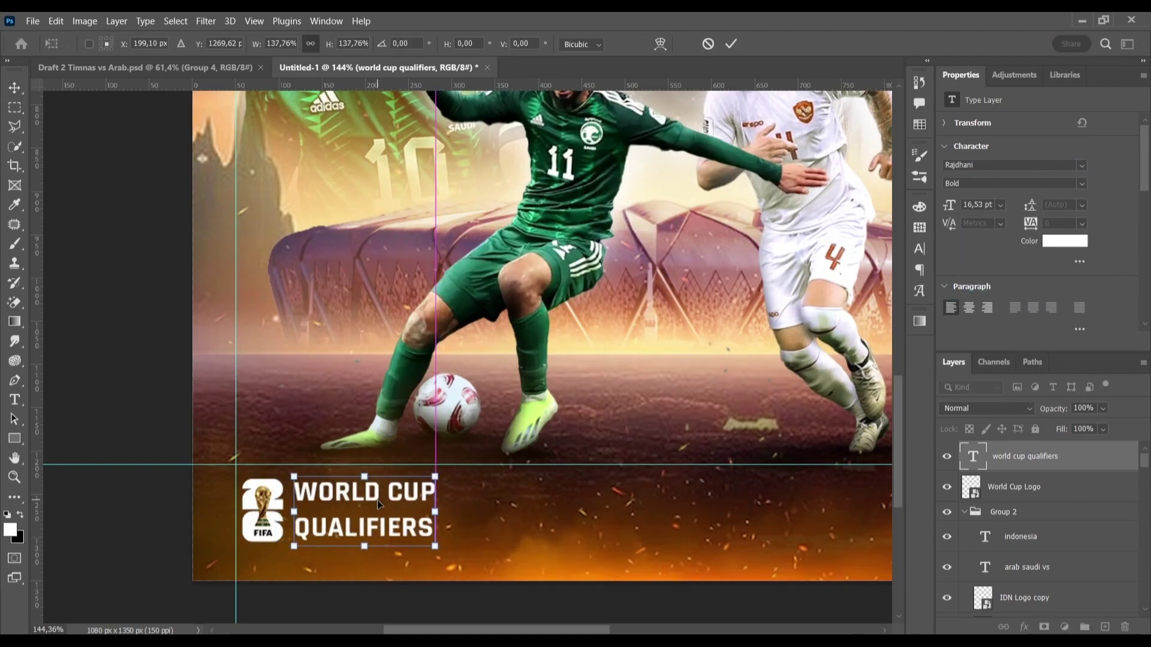
scroll(383, 498, up, 1)
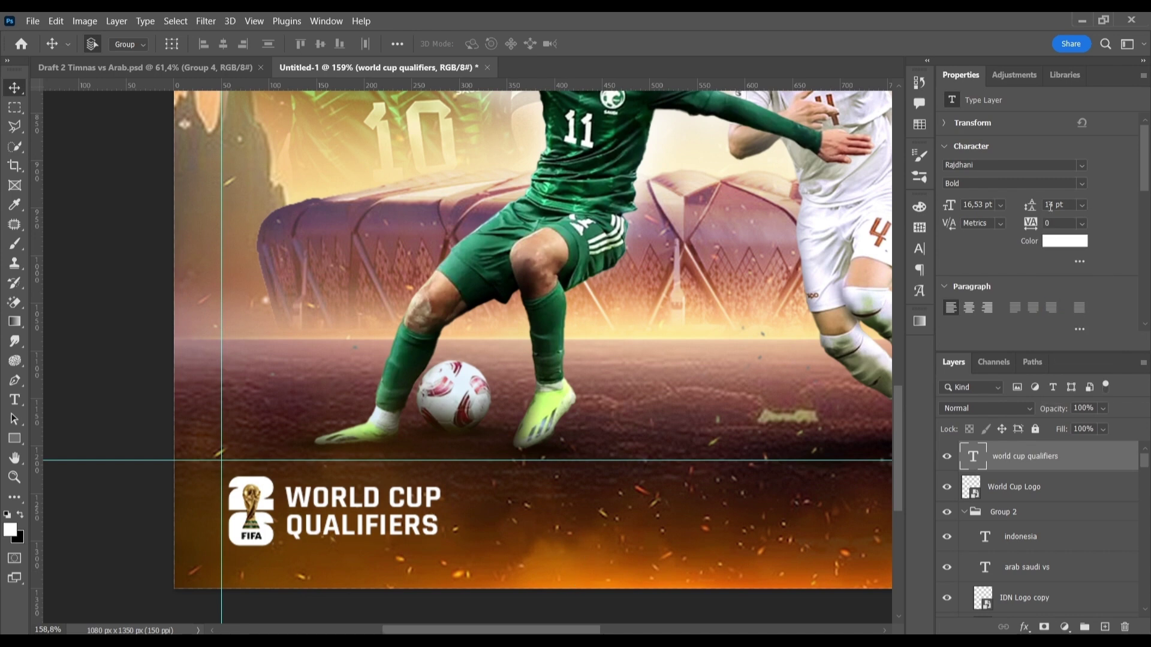
drag(351, 509, 352, 504)
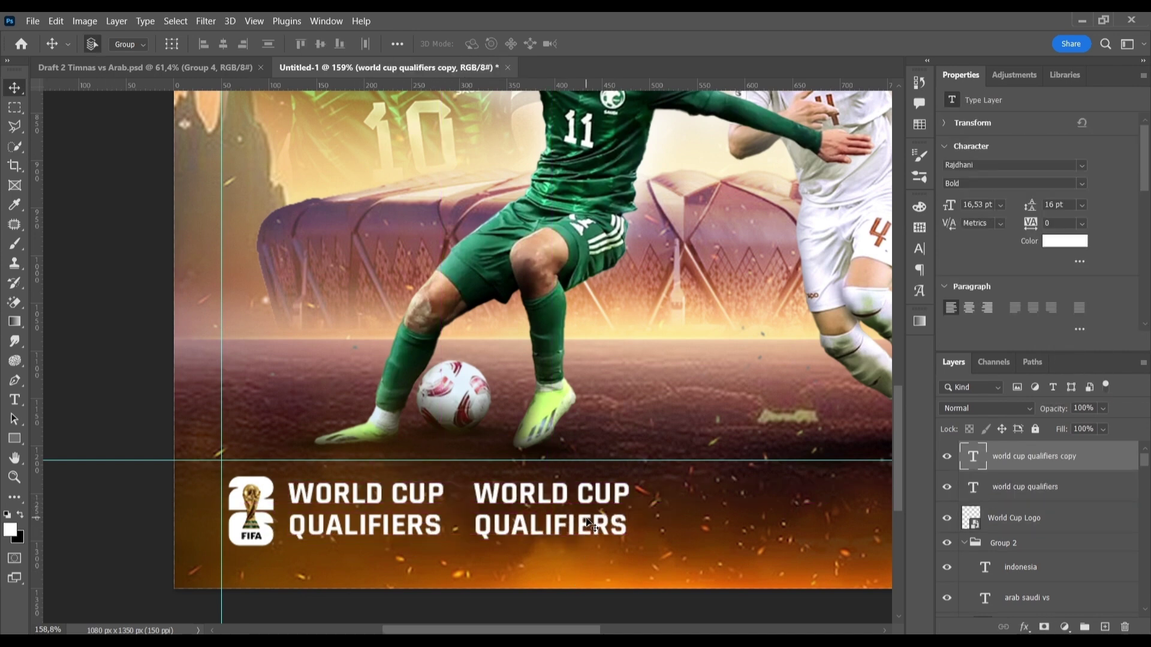
Retype the duplicate as 'Round 3' in Yellowtail, not all caps, placed beside QUALIFIERS.
double_click(591, 524)
text(round 3)
key(ctrl+Return)
click(1081, 164)
click(929, 238)
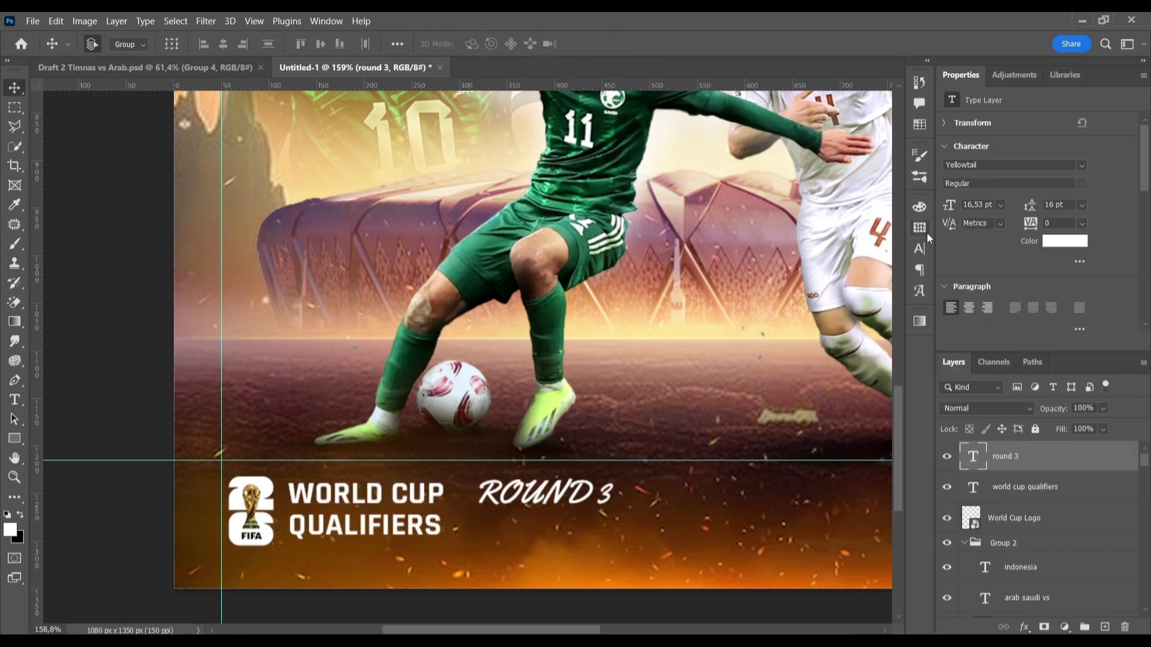
key(ctrl+shift+k)
mouse_move(514, 502)
mouse_down()
mouse_move(483, 532)
mouse_move(507, 539)
mouse_up()
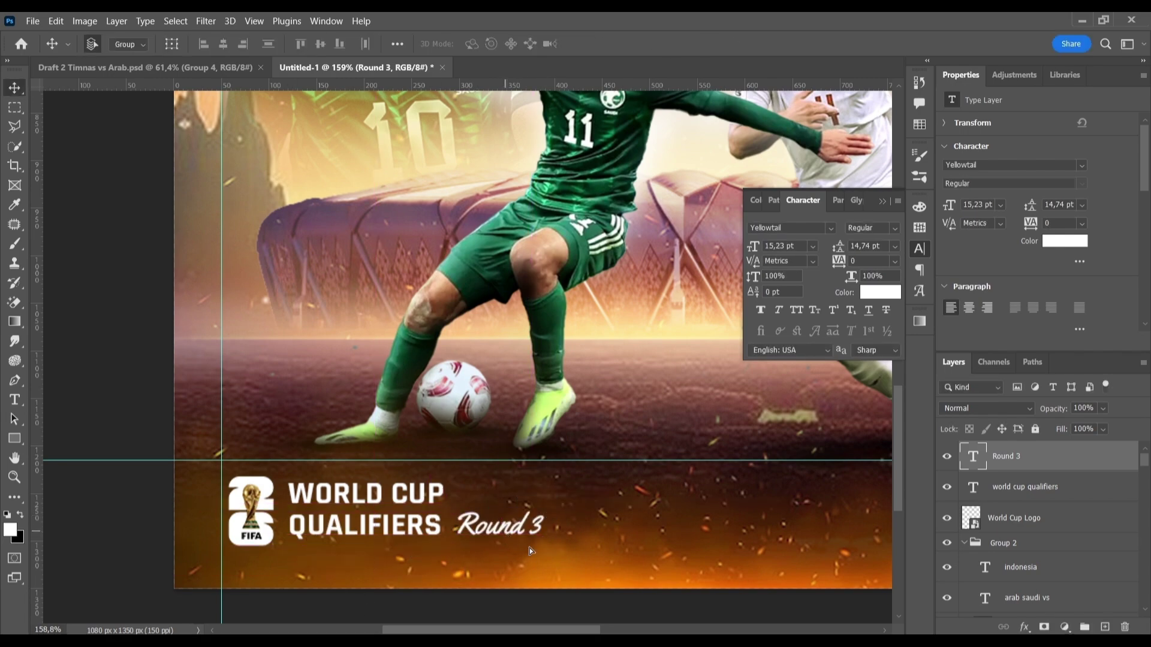
key(ctrl+0)
click(343, 545)
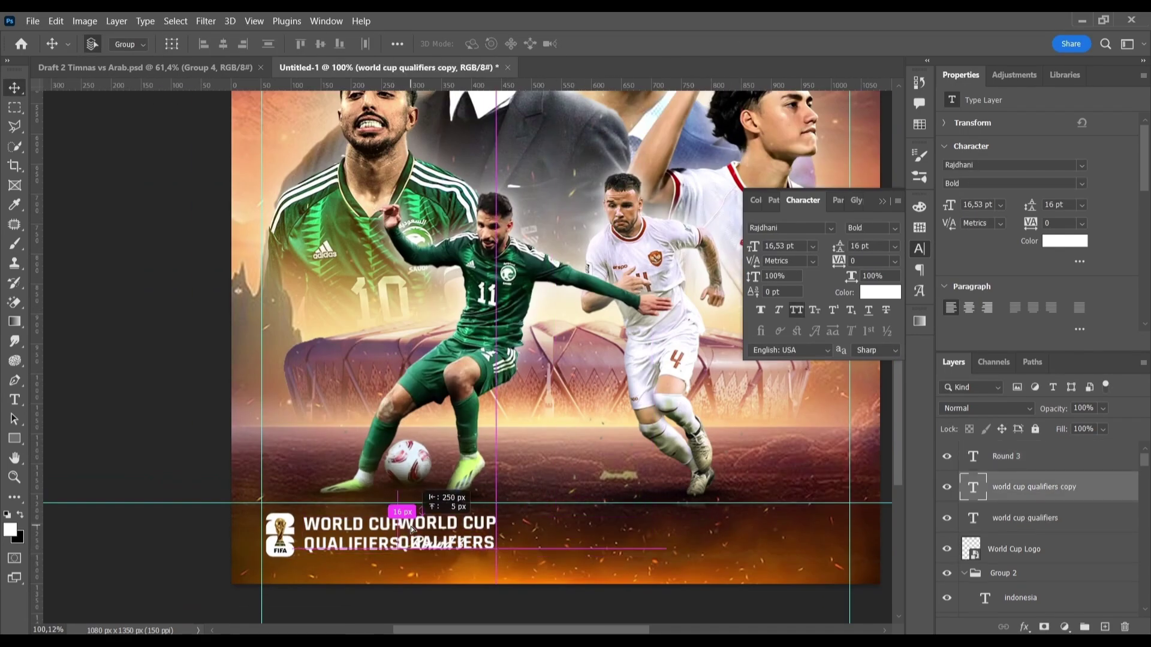
Turn a copy of the title into 'JUMAT, 6 SEPT 2024 / LIVE | 01.00 WIB' on the footer's right.
drag(586, 545, 711, 542)
double_click(710, 542)
key(ctrl+a)
text(JUAMAT)
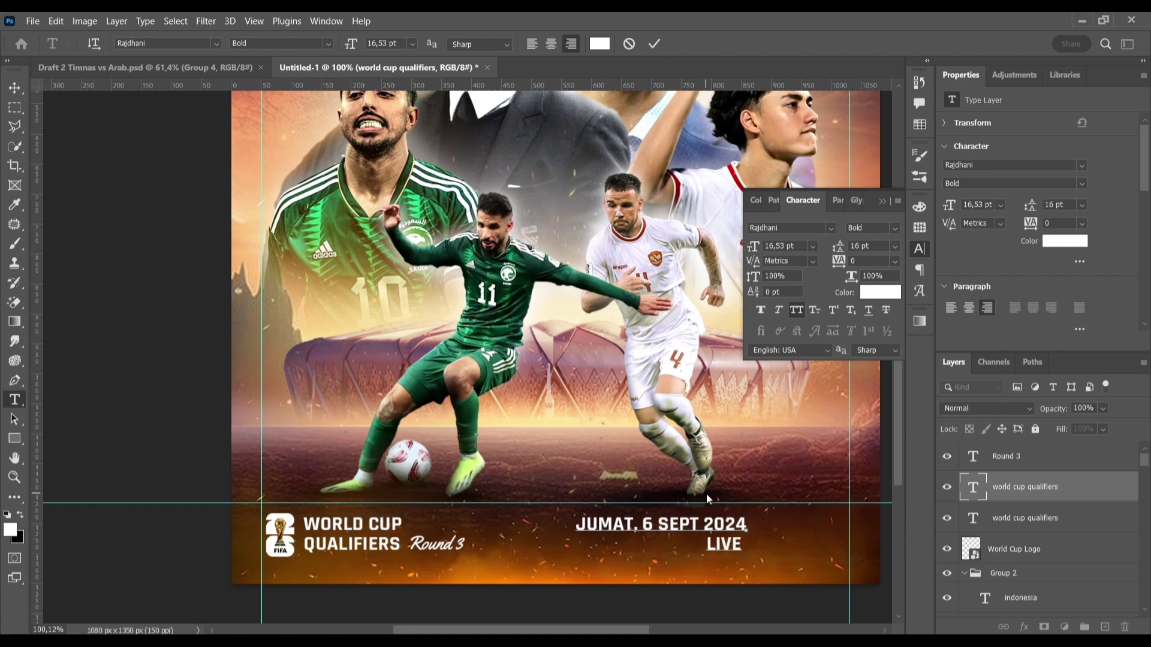
text(B)
key(ctrl+Return)
key(v)
drag(690, 542, 788, 542)
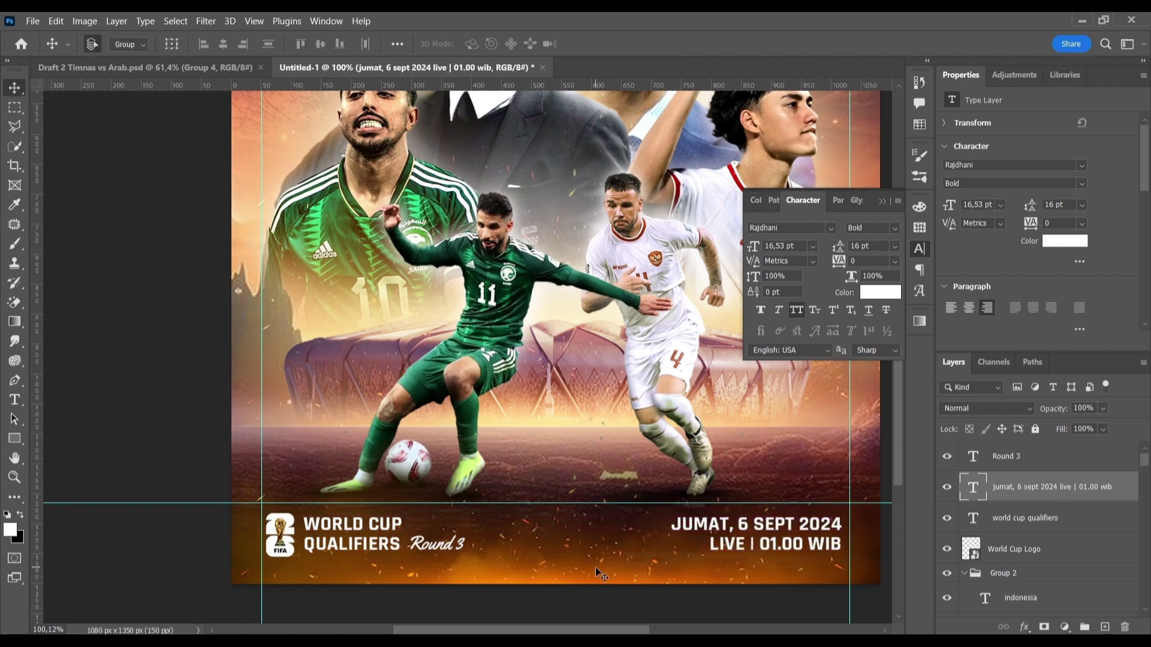
Group the footer texts, scale the group down, and shift it left and up.
key(ctrl+0)
scroll(596, 596, up, 2)
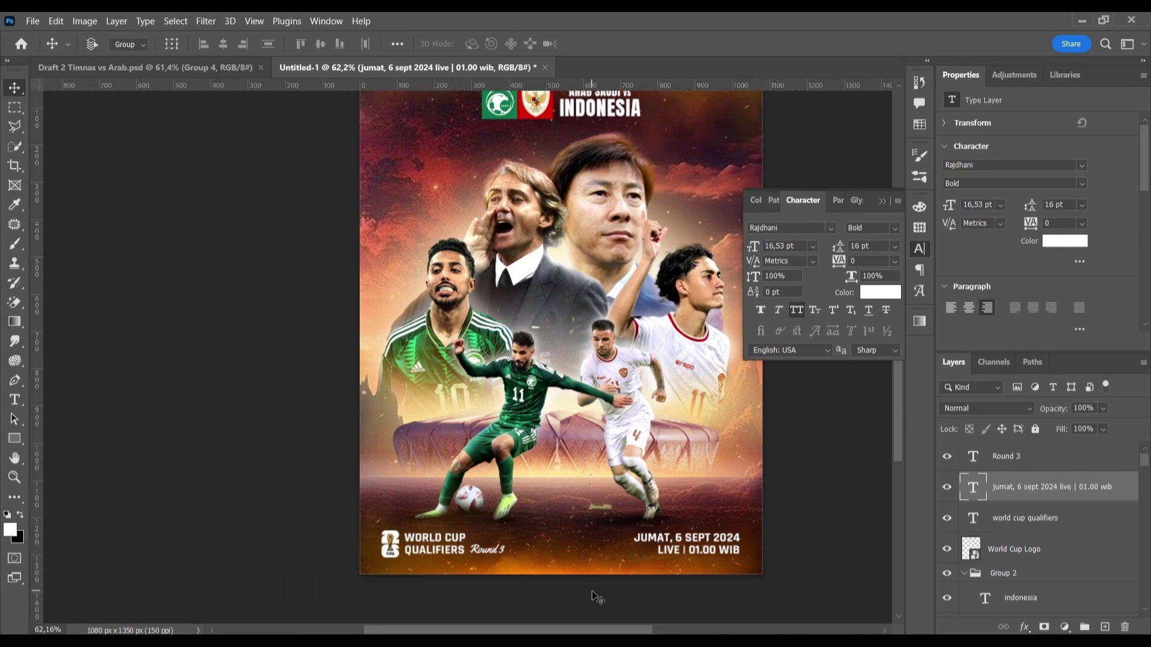
key(ctrl+g)
key(ctrl+t)
drag(771, 543, 743, 555)
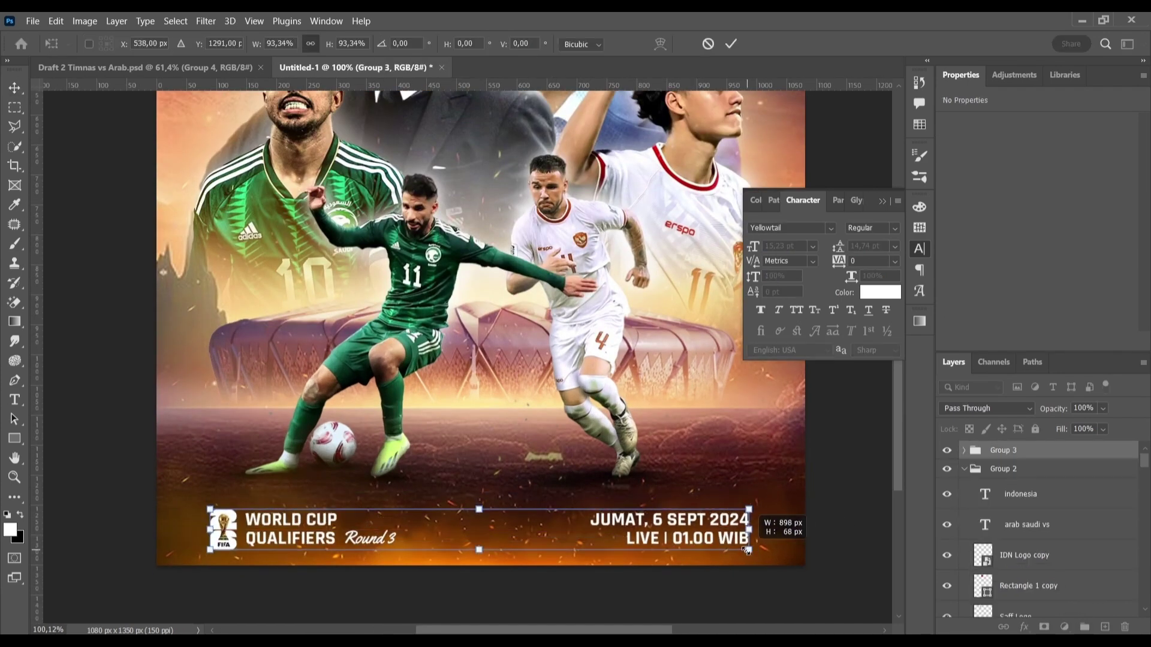
key(Return)
drag(240, 525, 208, 522)
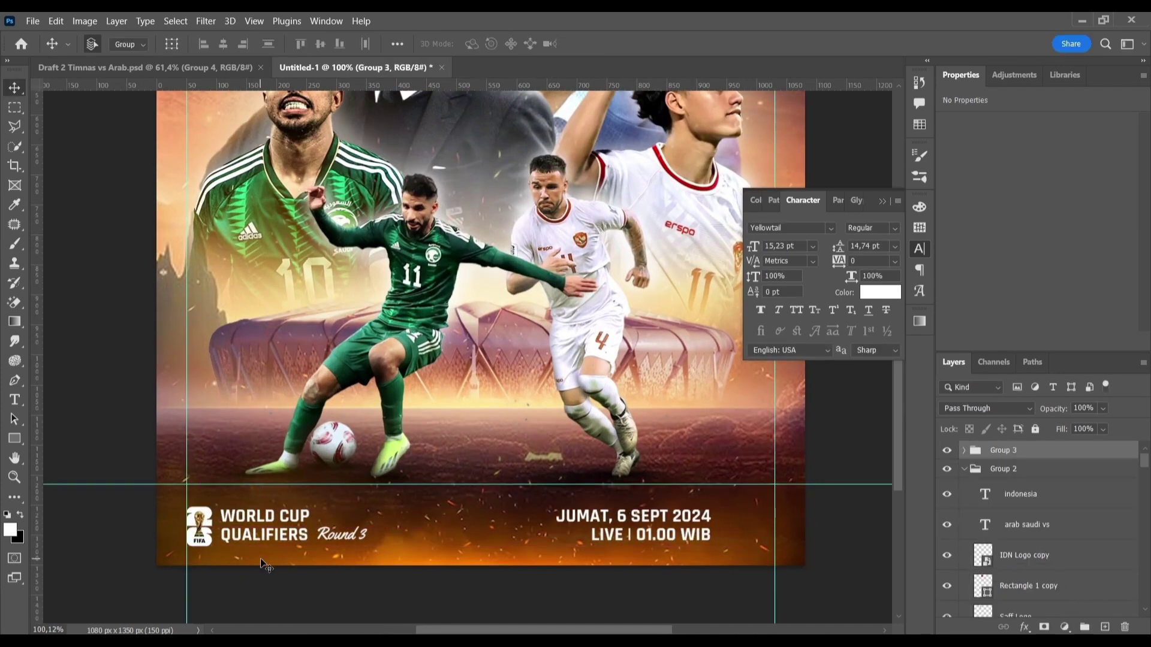
Move the date text right to the poster margin.
click(562, 508)
drag(667, 531, 723, 531)
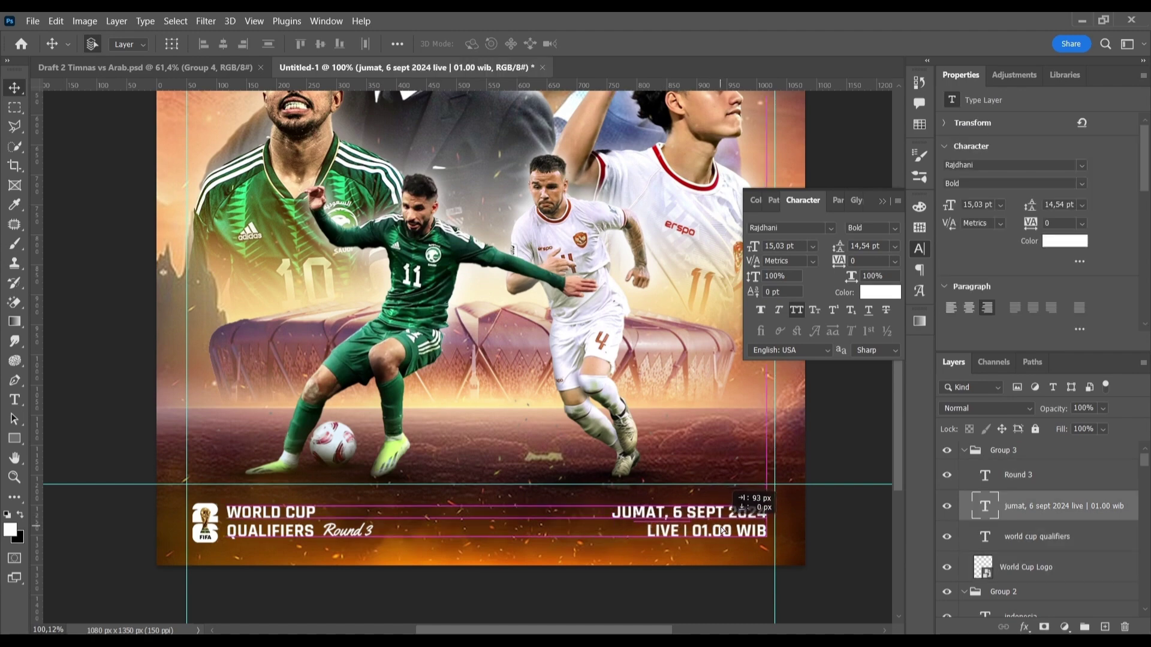
key(ctrl+0)
click(618, 158)
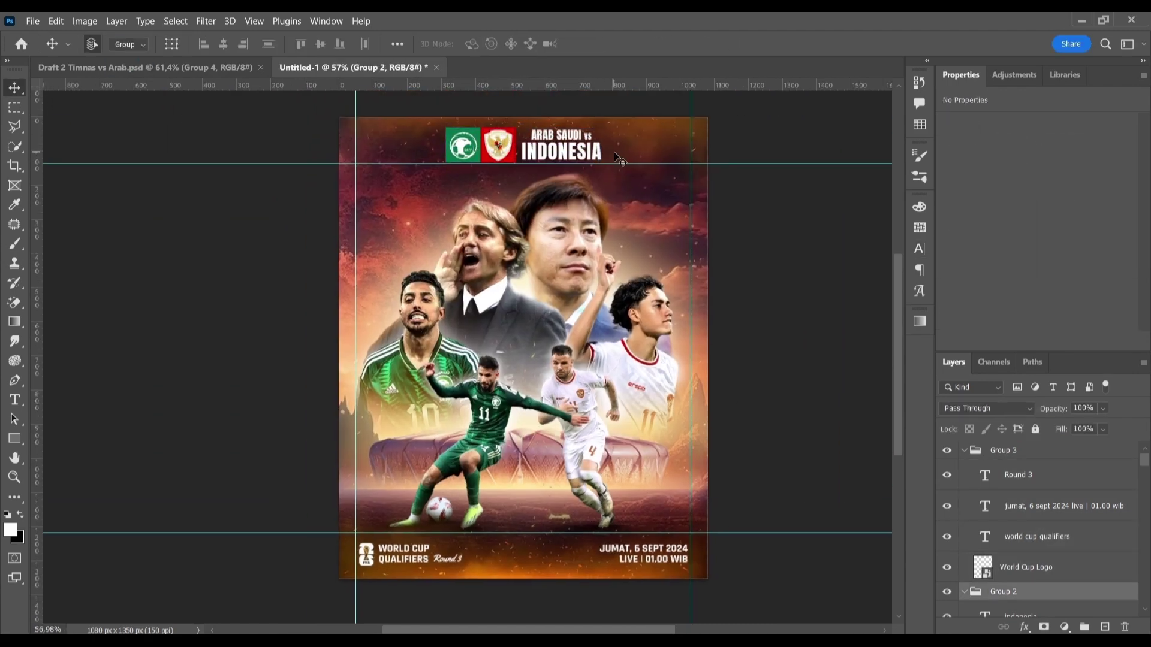
Inspect the Stroke effect settings on both logo background rectangles.
scroll(618, 159, up, 5)
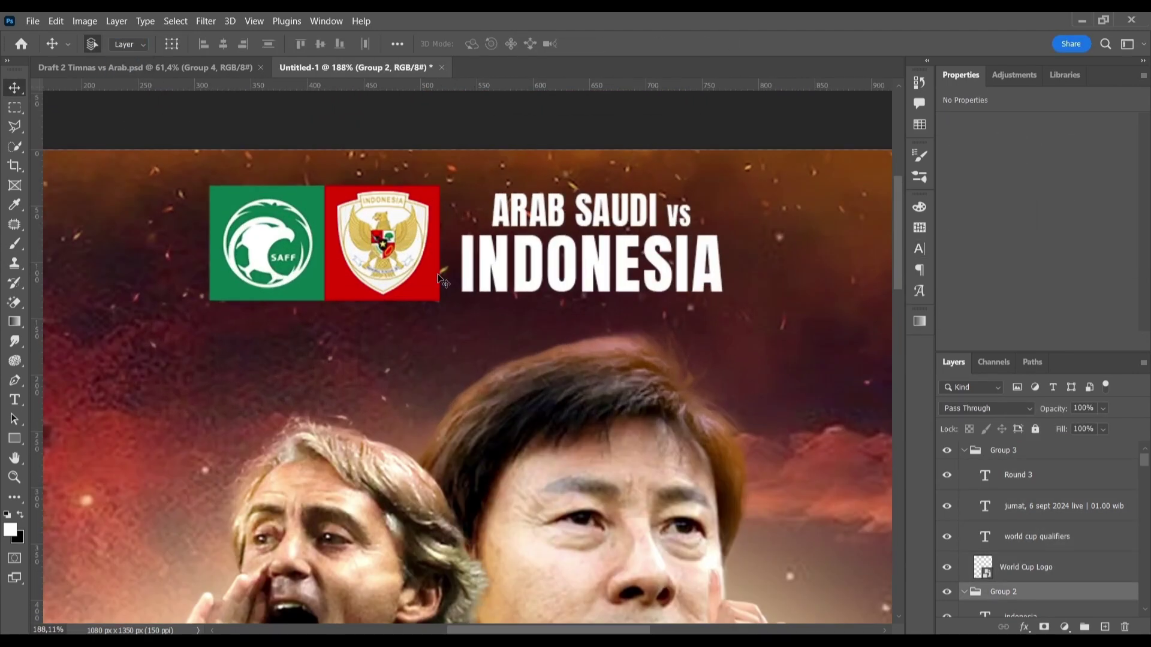
ctrl+click(440, 276)
click(1024, 626)
click(1048, 520)
click(911, 302)
ctrl+click(219, 294)
click(1024, 627)
click(1049, 528)
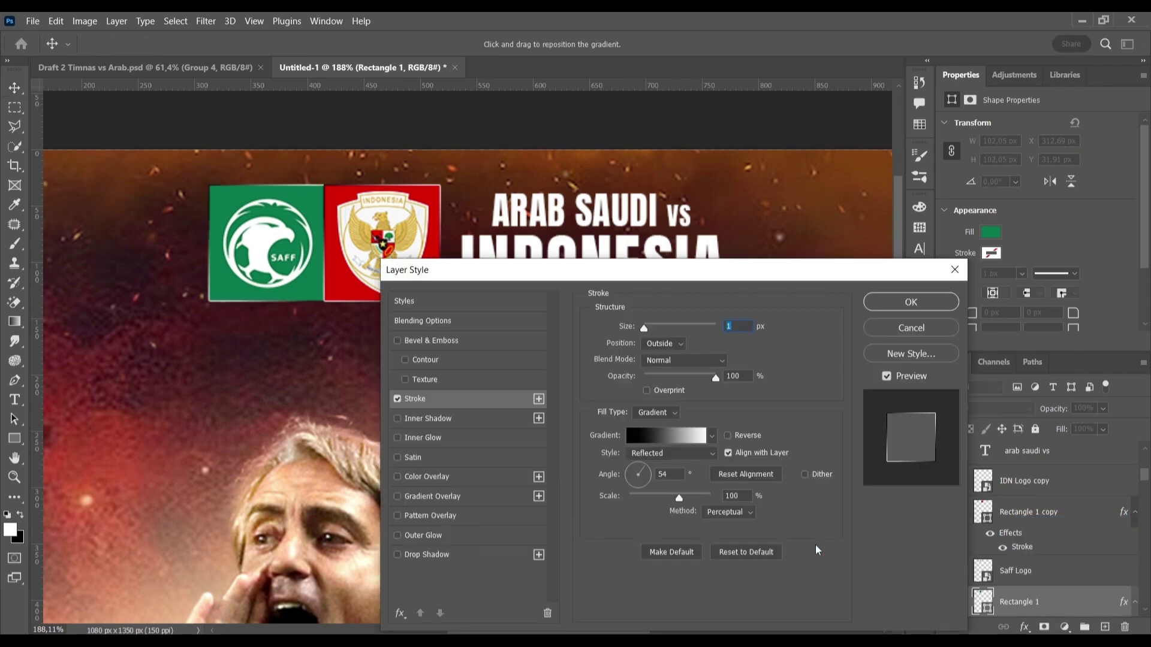
key(Return)
Shrink both header team logos to about 91% and group them.
key(ctrl+t)
drag(255, 43, 239, 44)
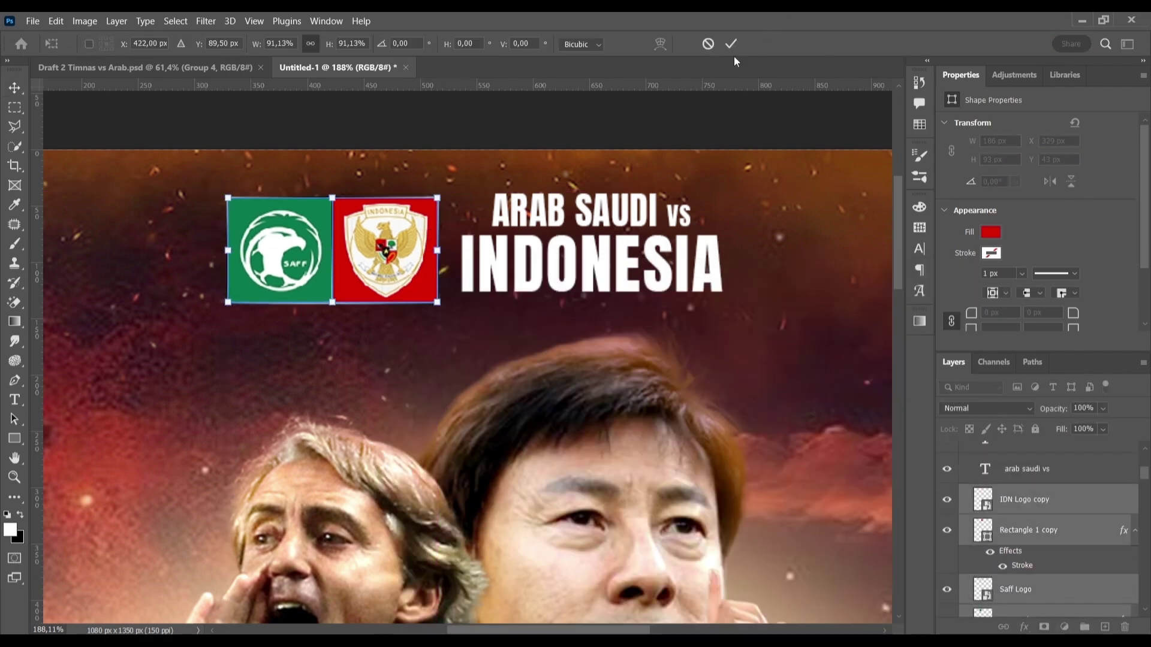
key(Return)
key(ctrl+g)
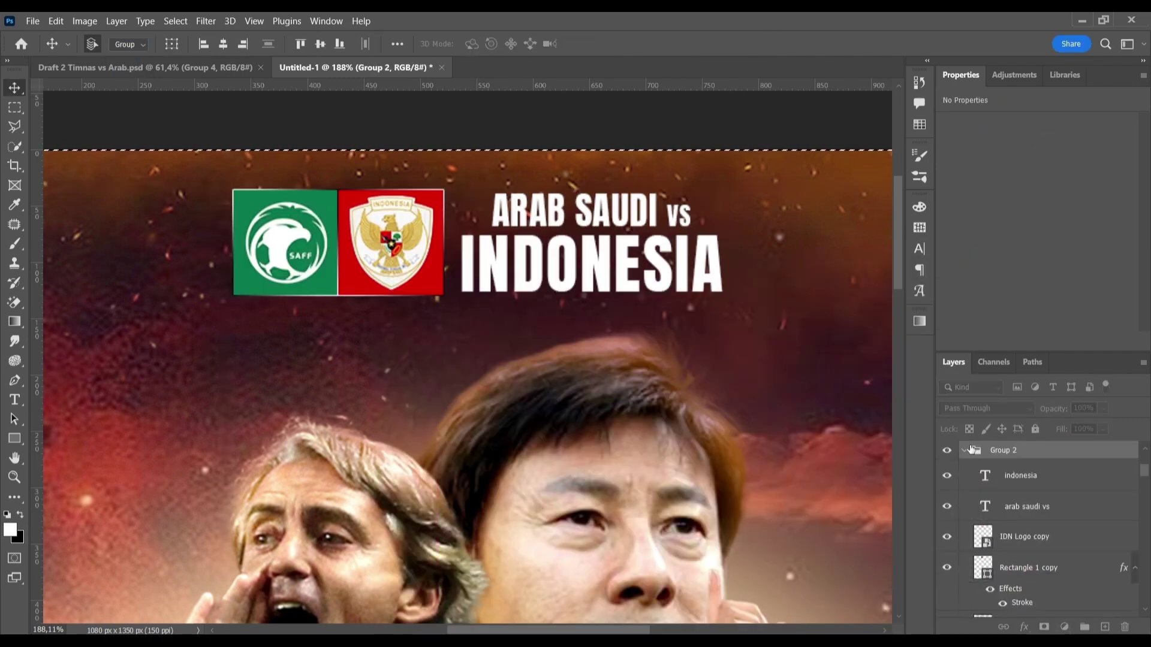
Stamp all visible poster layers into a merged layer and open its options.
scroll(646, 292, down, 5)
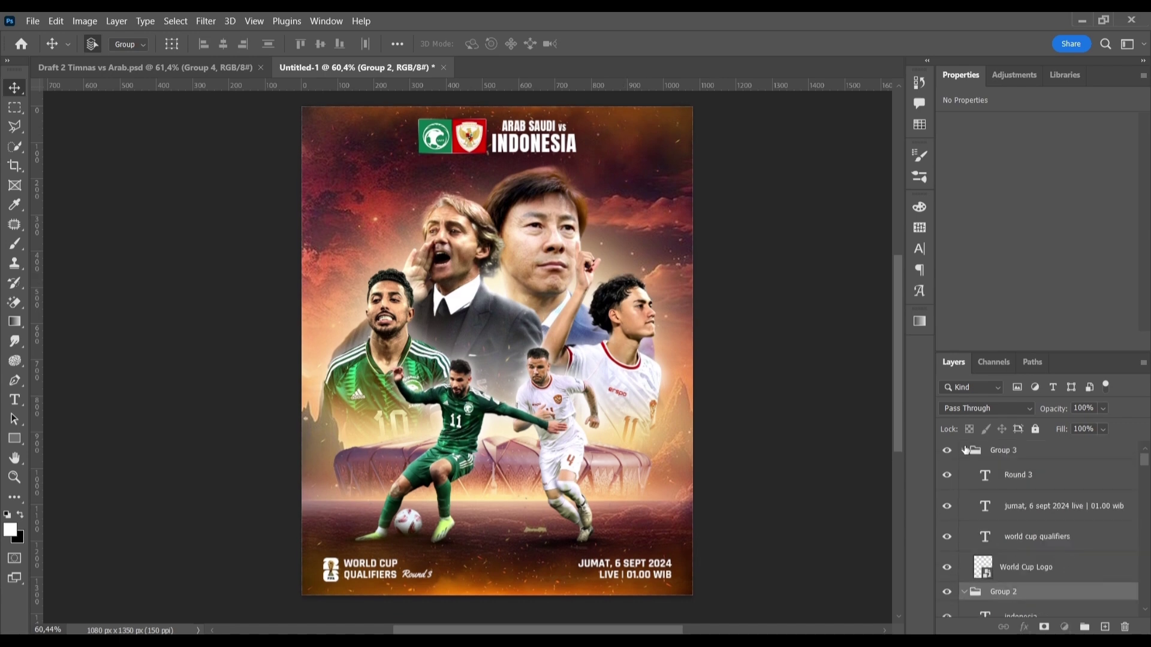
key(ctrl+shift+alt+e)
right_click(1016, 502)
Grade the merged layer in Camera Raw: adjust tone, Dehaze about -1, grain 33, vignetting +19.
key(Escape)
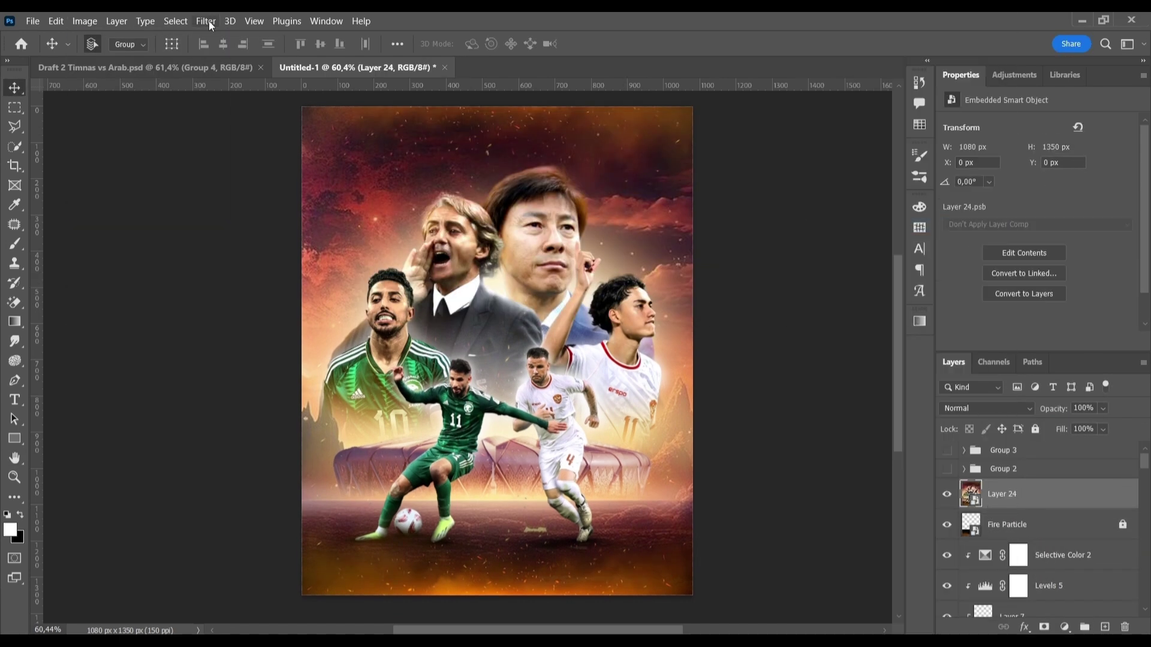
key(ctrl+shift+a)
mouse_move(1041, 231)
mouse_down()
mouse_move(1030, 231)
mouse_move(1061, 279)
mouse_move(1015, 316)
mouse_up()
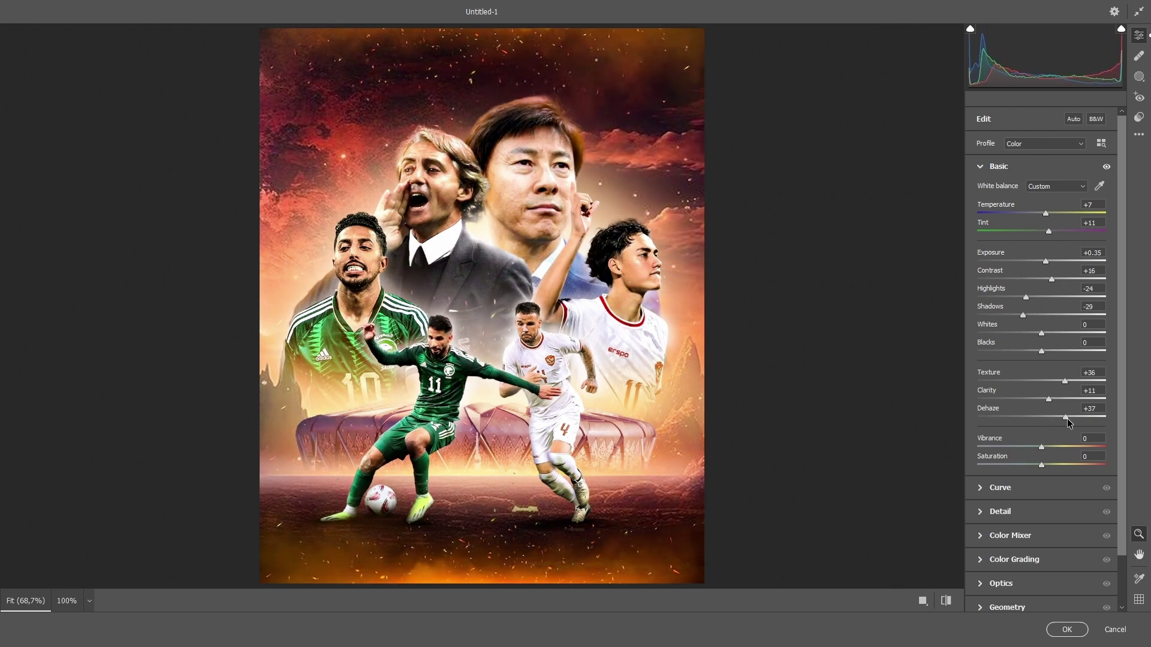
drag(1067, 419, 1040, 420)
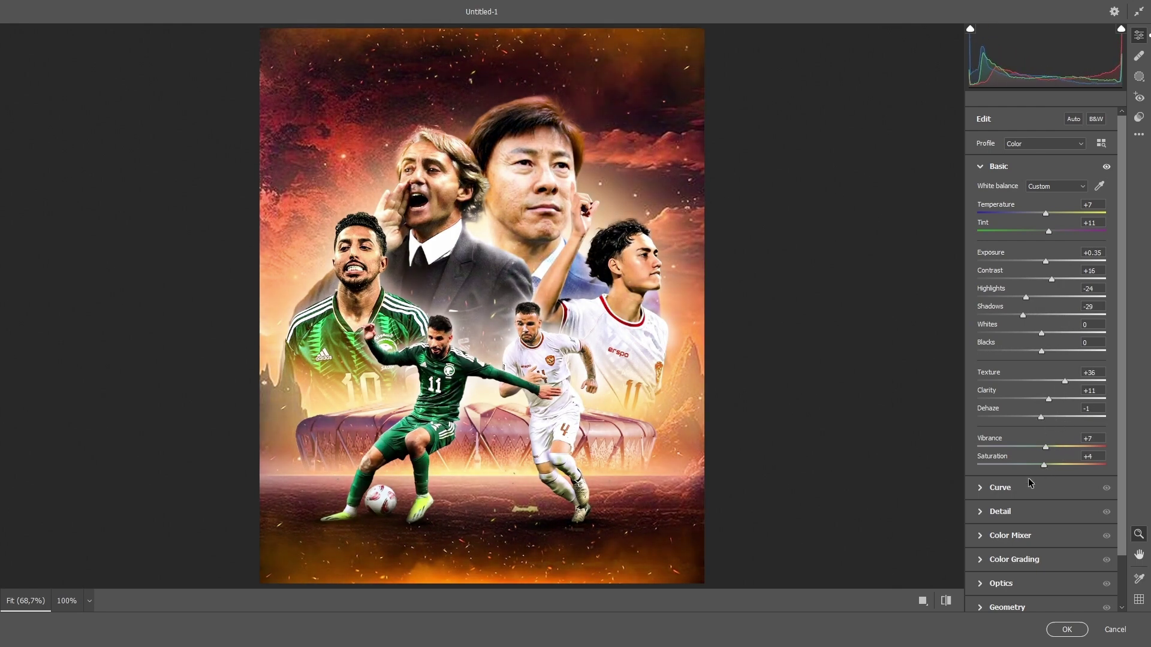
click(999, 511)
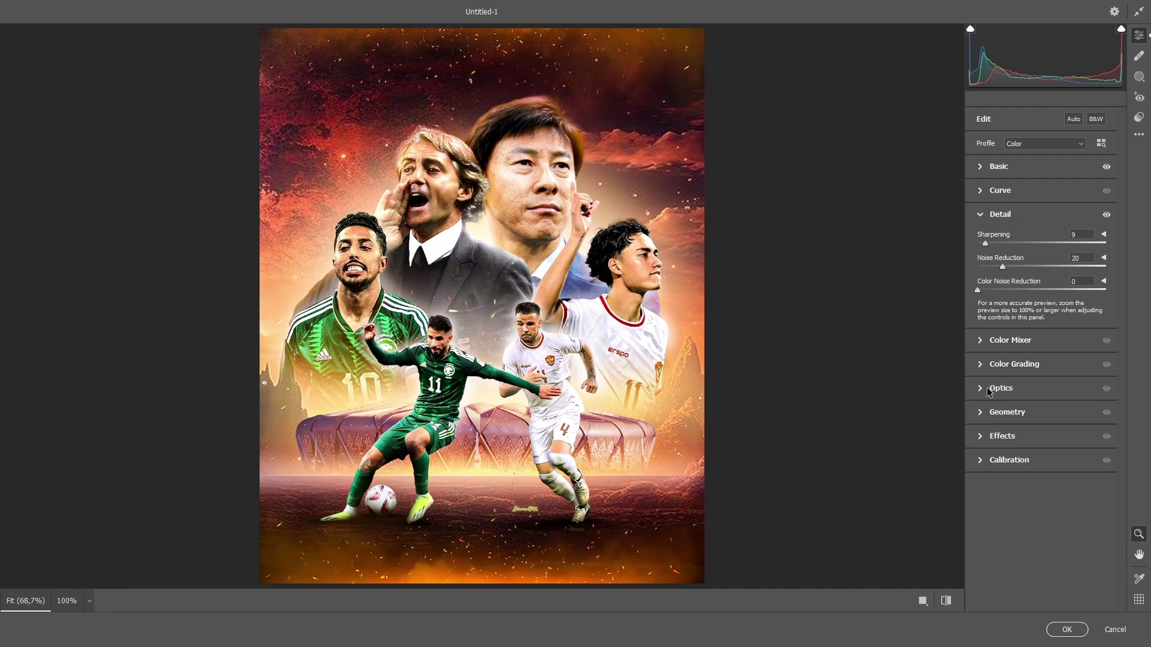
click(986, 437)
drag(1023, 386, 1010, 387)
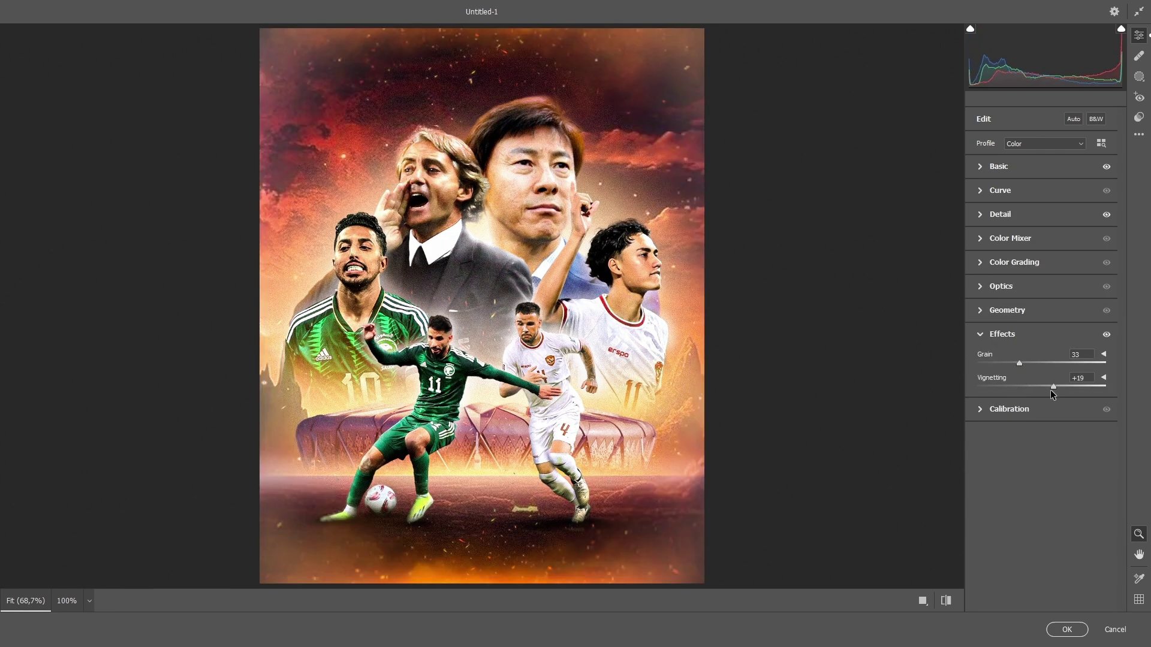
key(Return)
Turn Group 2 and Group 3 visibility back on in the Layers panel.
drag(949, 495, 949, 474)
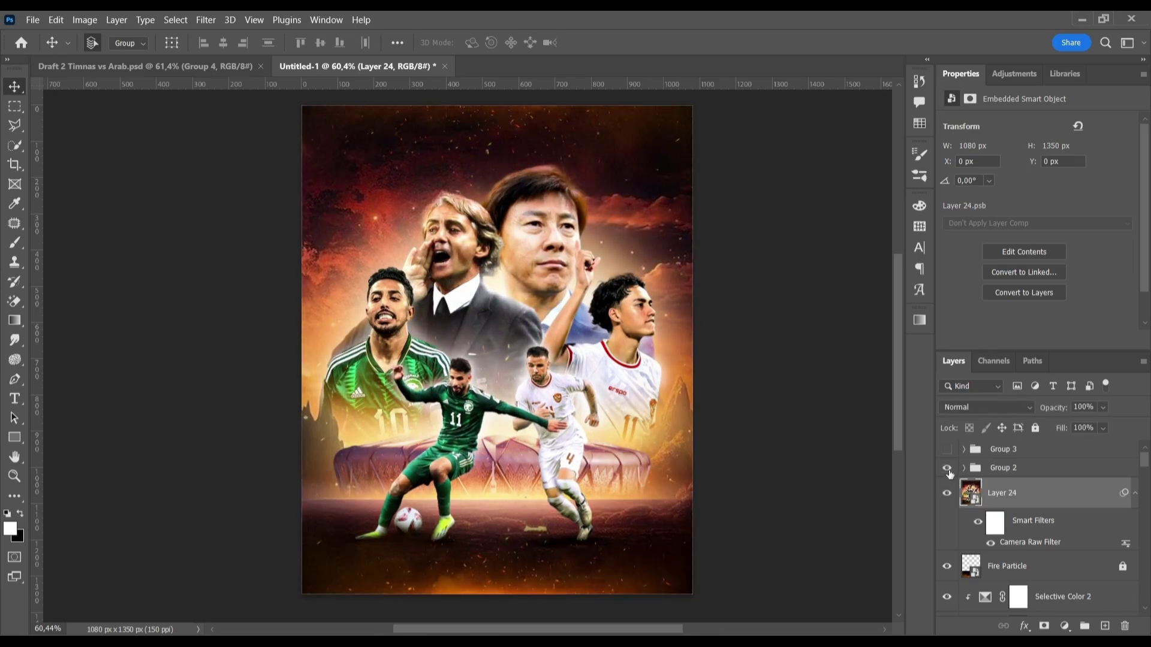